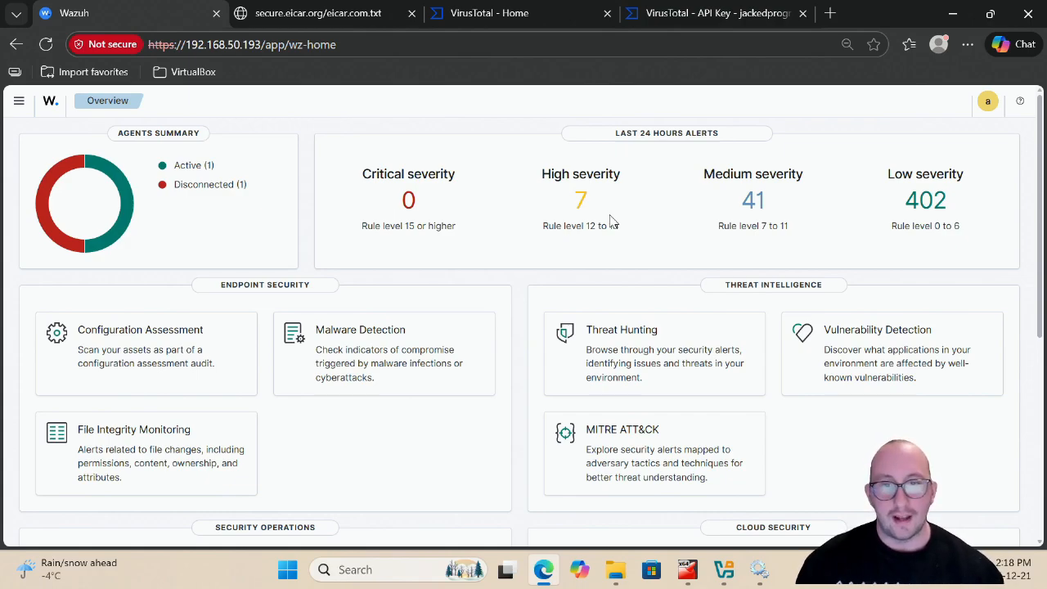
Turn off Real-time protection in the Virus & threat protection settings of Windows Security and allow the change.
left_click(362, 570)
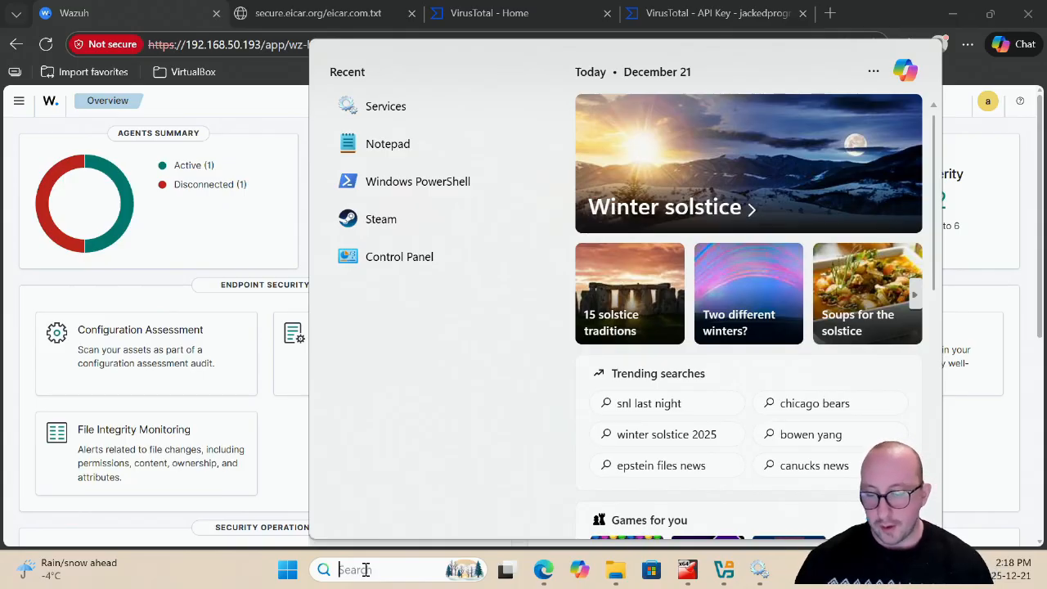
type("defender")
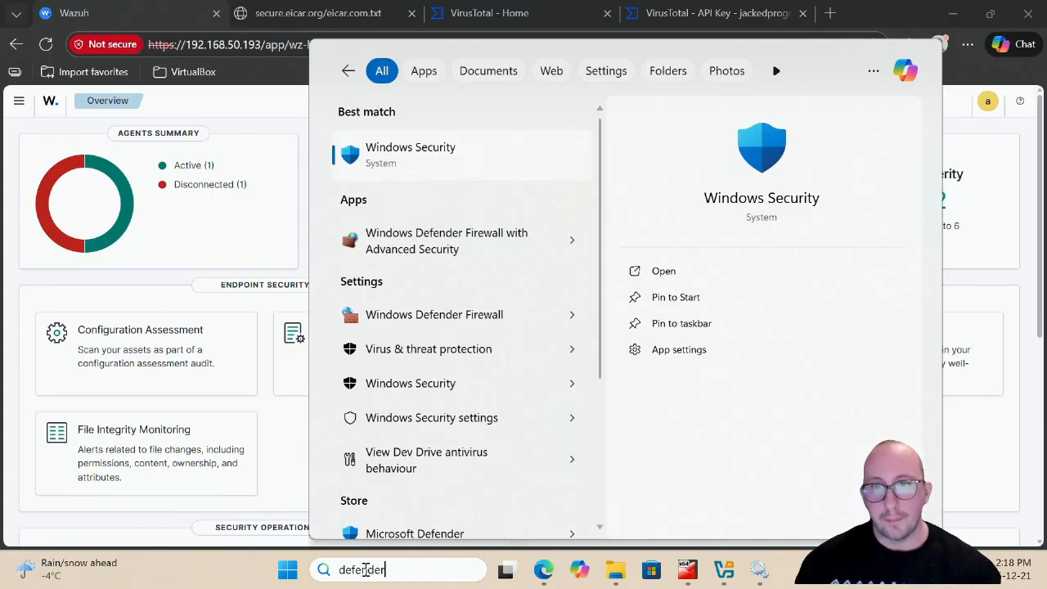
left_click(480, 171)
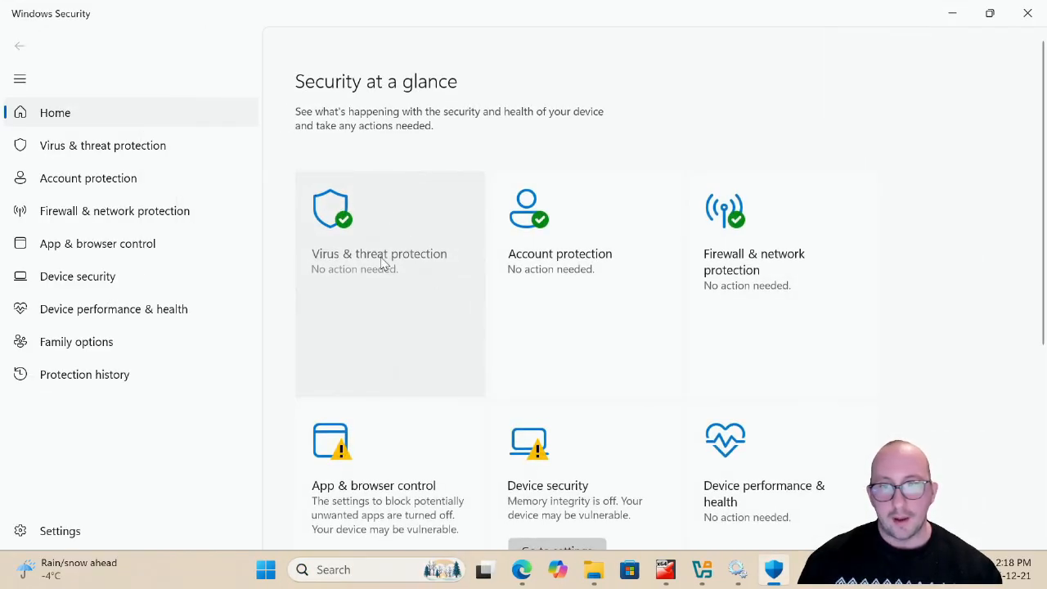
left_click(392, 236)
scroll(381, 295, "down", 4)
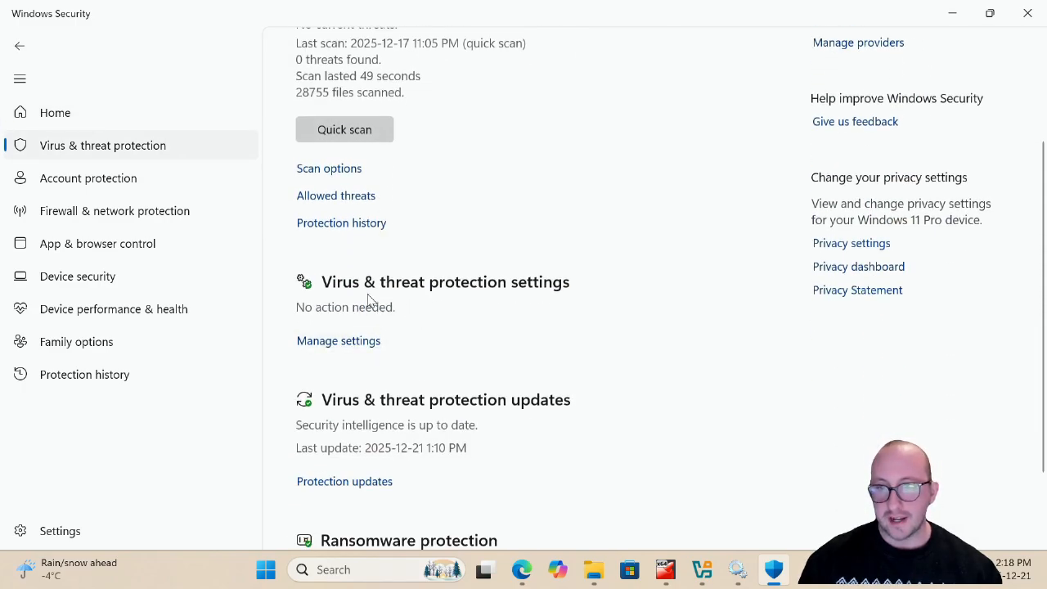
left_click(359, 344)
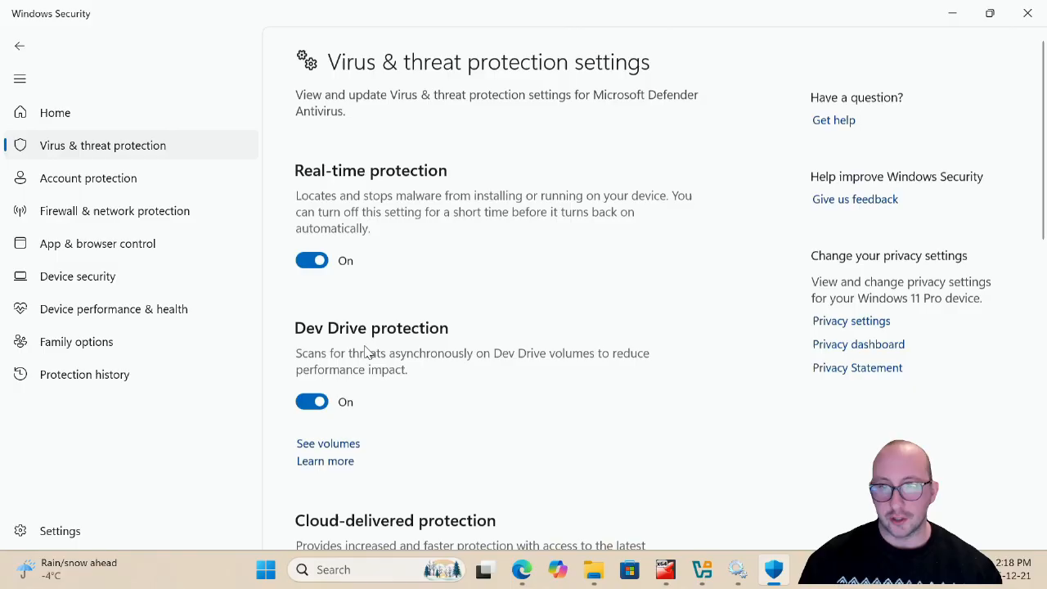
left_click(312, 260)
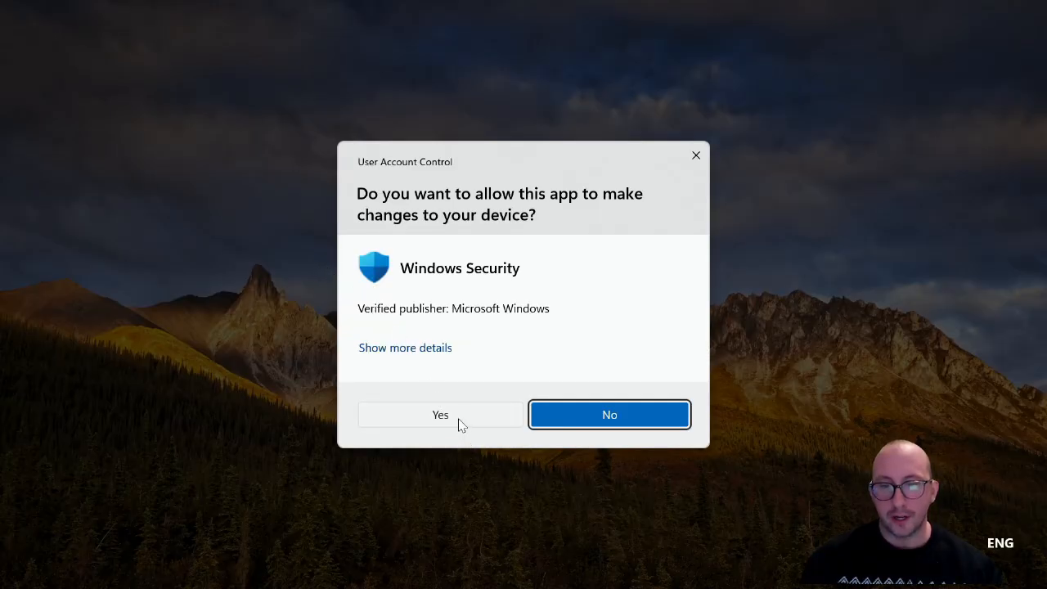
left_click(461, 423)
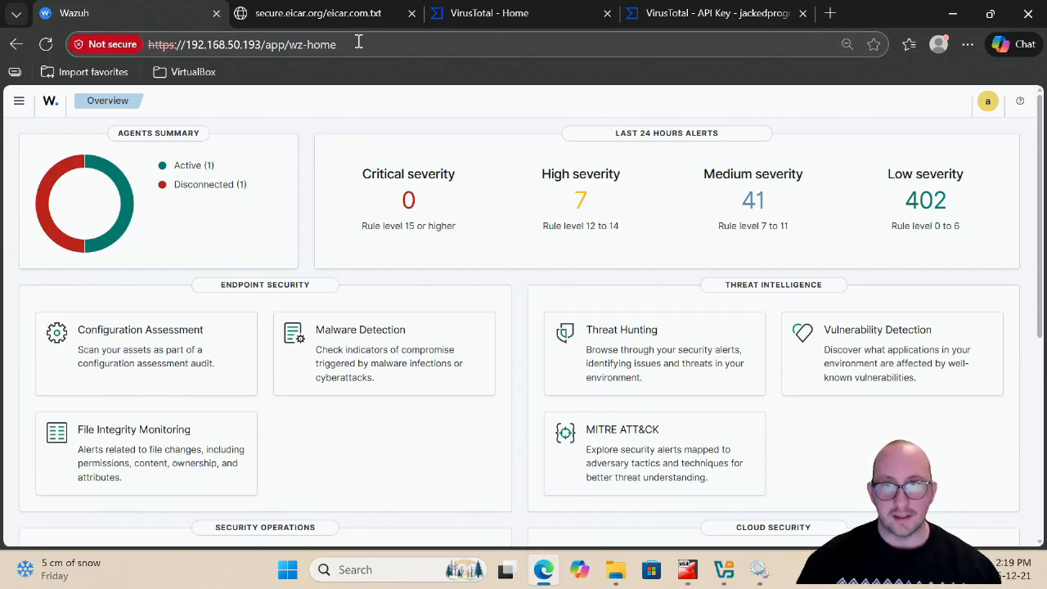
Delete today's test files from the Downloads folder, from eicar-test211 through eicar-beforeintegration, and close the folder window.
left_click(615, 569)
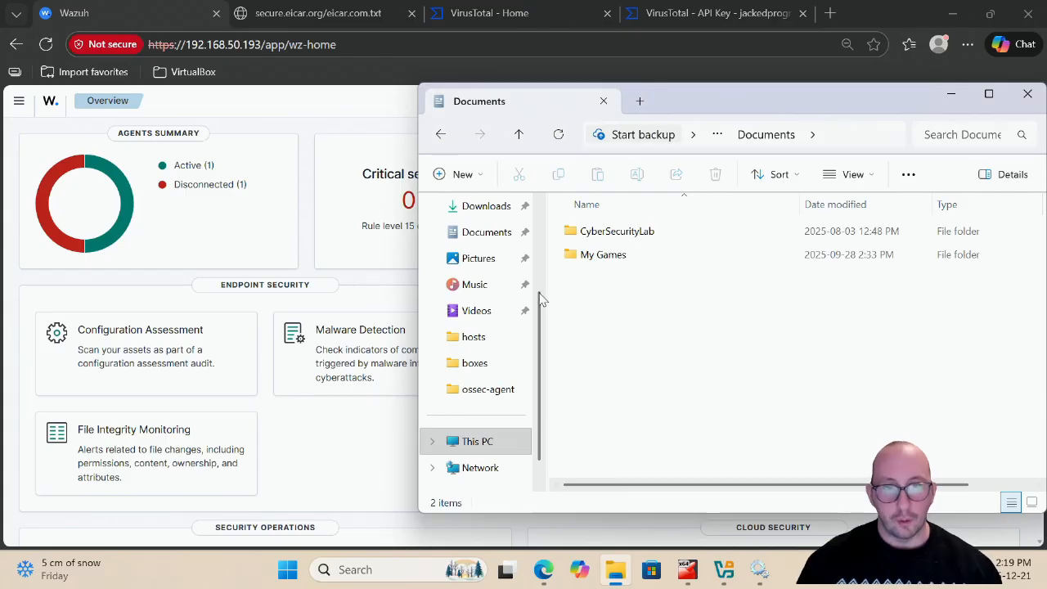
scroll(486, 299, "up", 3)
left_click(486, 341)
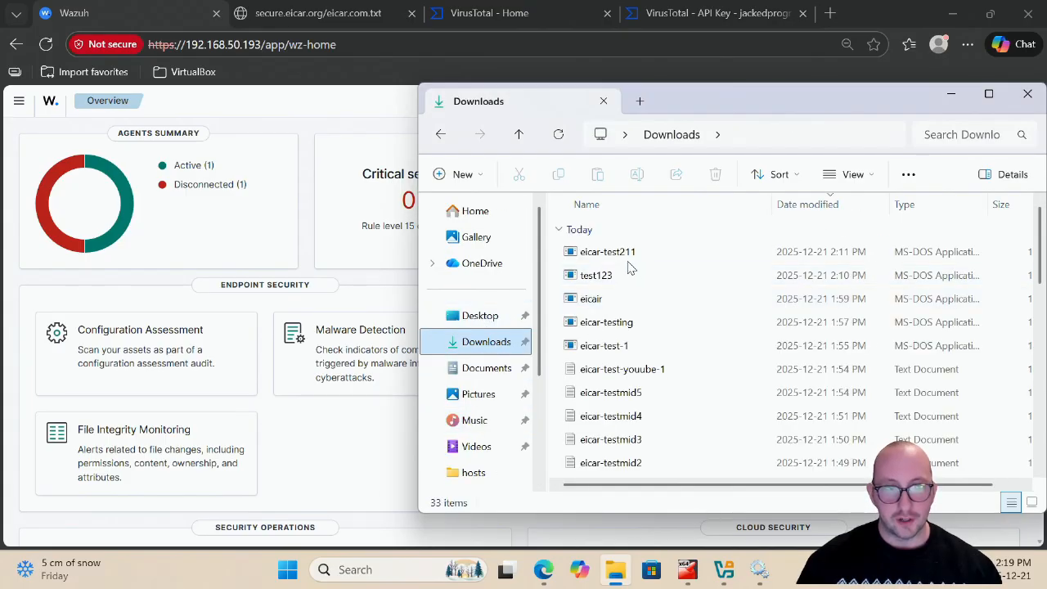
left_click(628, 262)
scroll(628, 270, "down", 2)
left_click(620, 420, "shift")
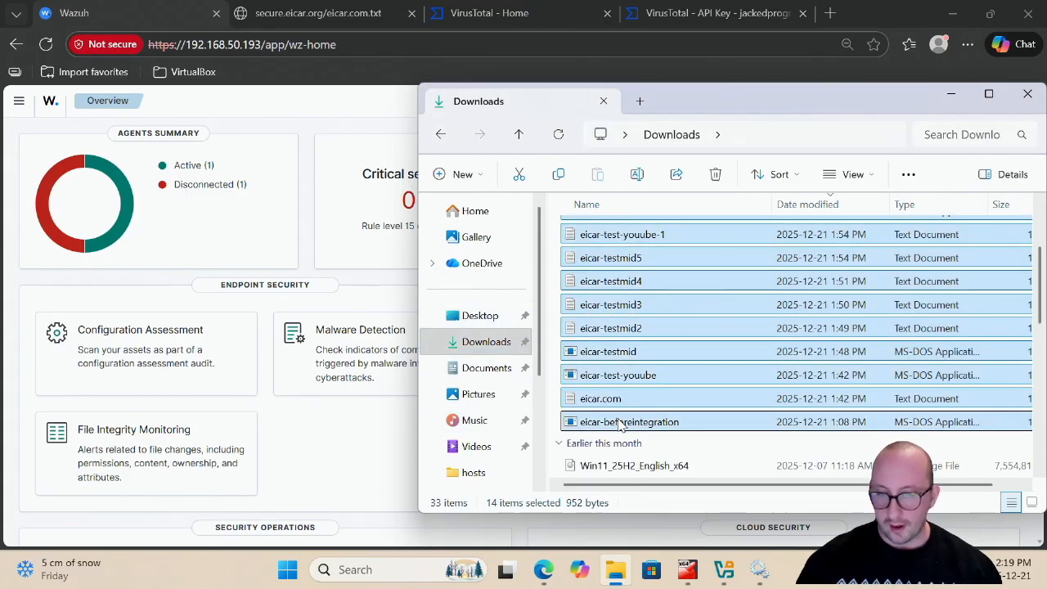
key("Delete")
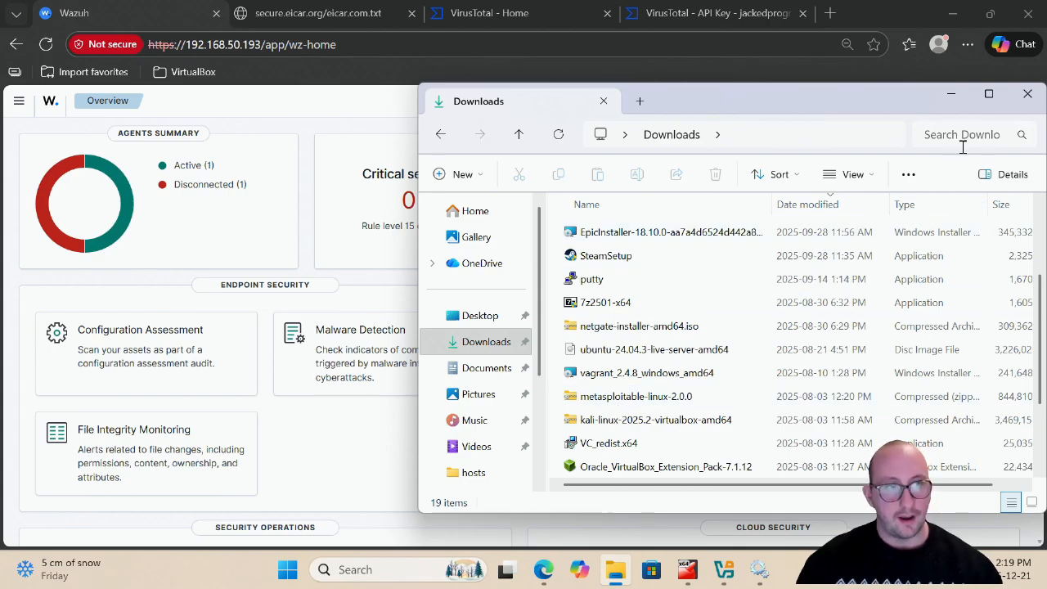
left_click(1027, 93)
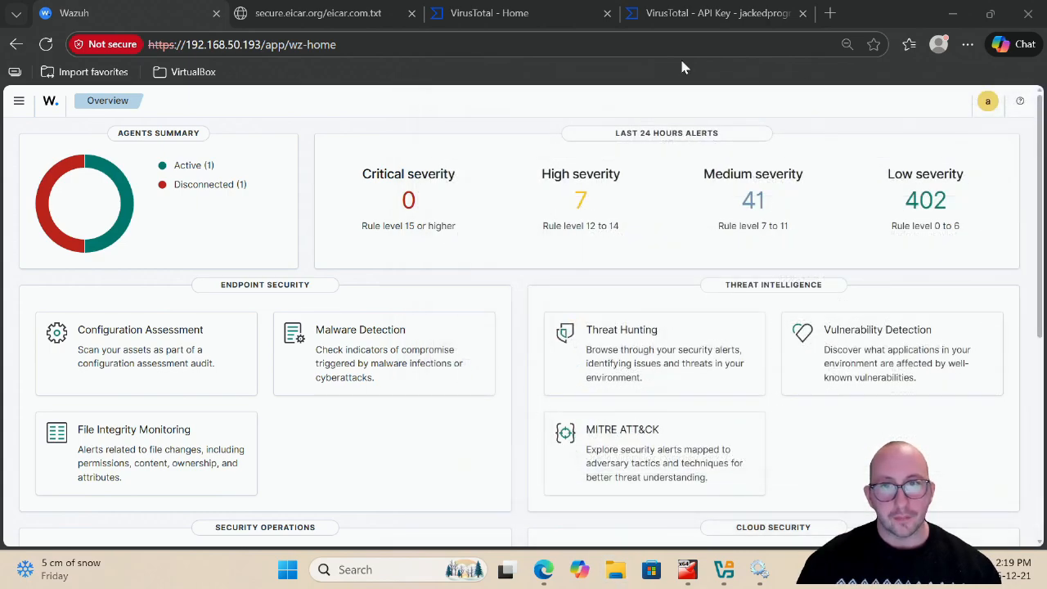
Save the EICAR test page at secure.eicar.org to Downloads as eicar-beforeintegration.com with the file type All files.
left_click(372, 8)
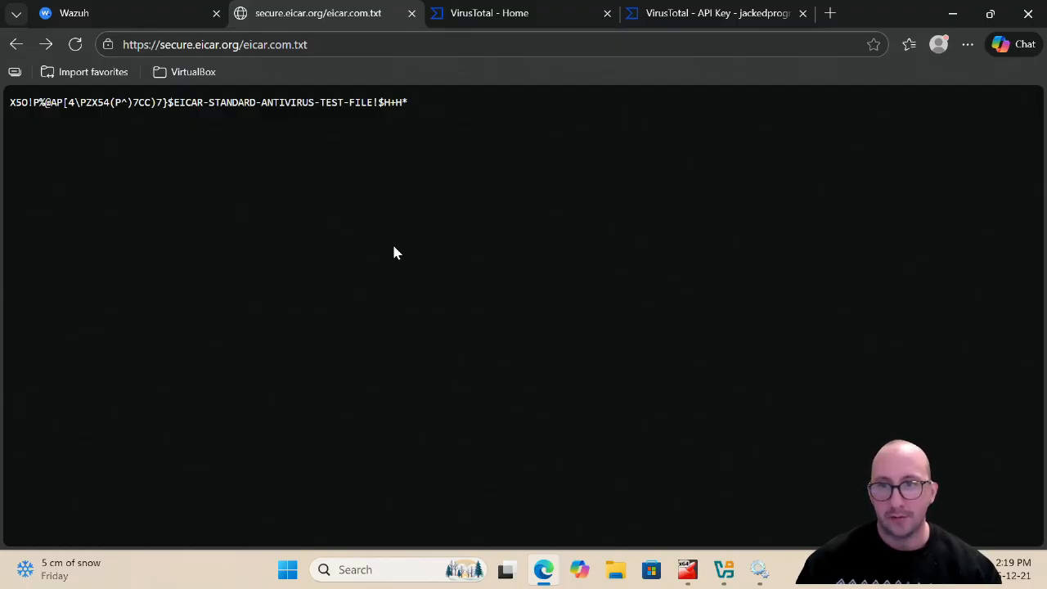
right_click(380, 205)
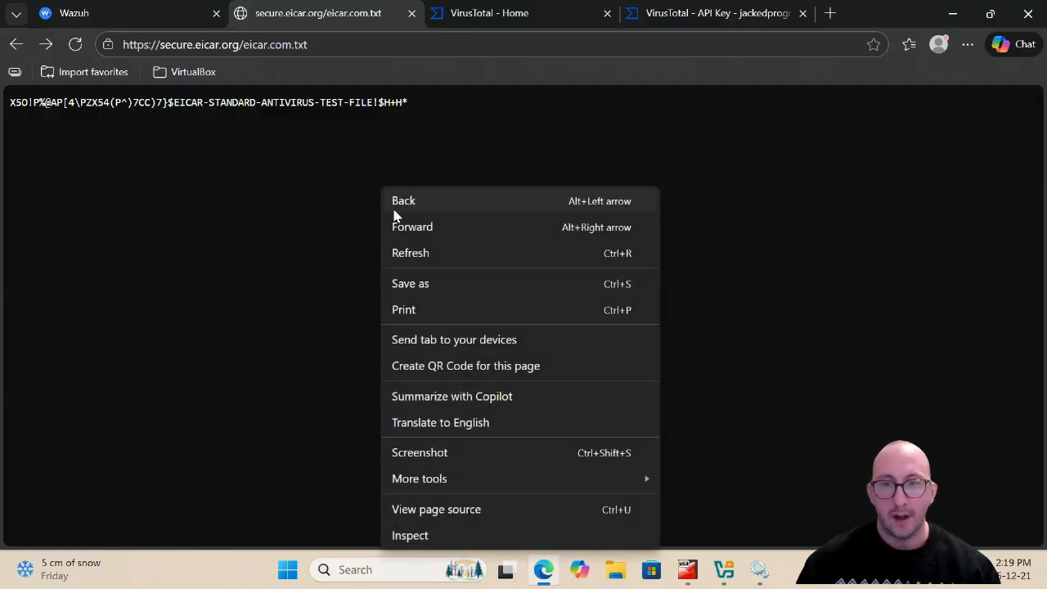
left_click(457, 284)
left_click(161, 291)
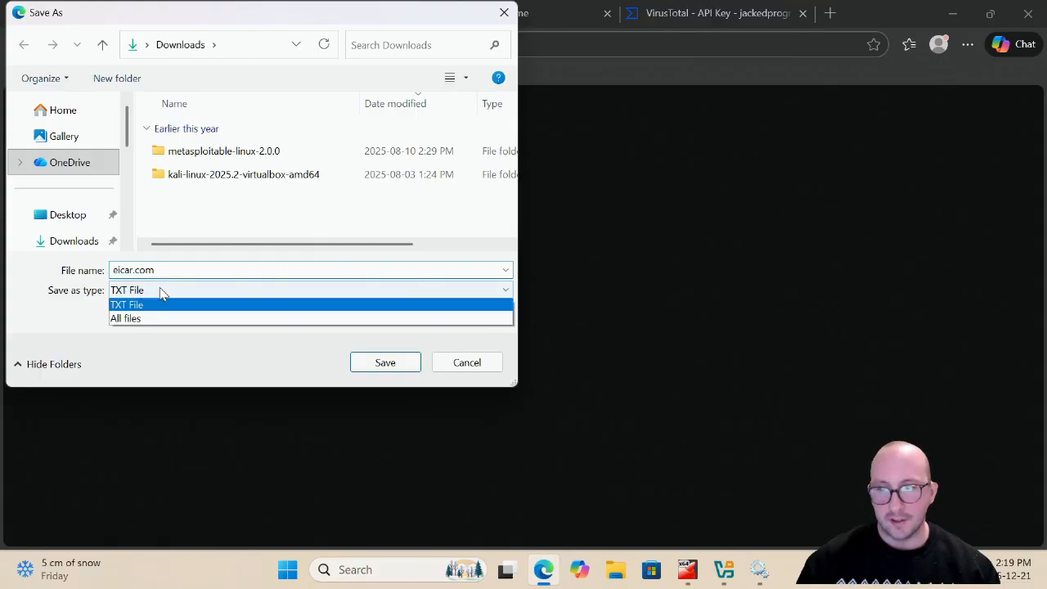
left_click(145, 318)
double_click(132, 271)
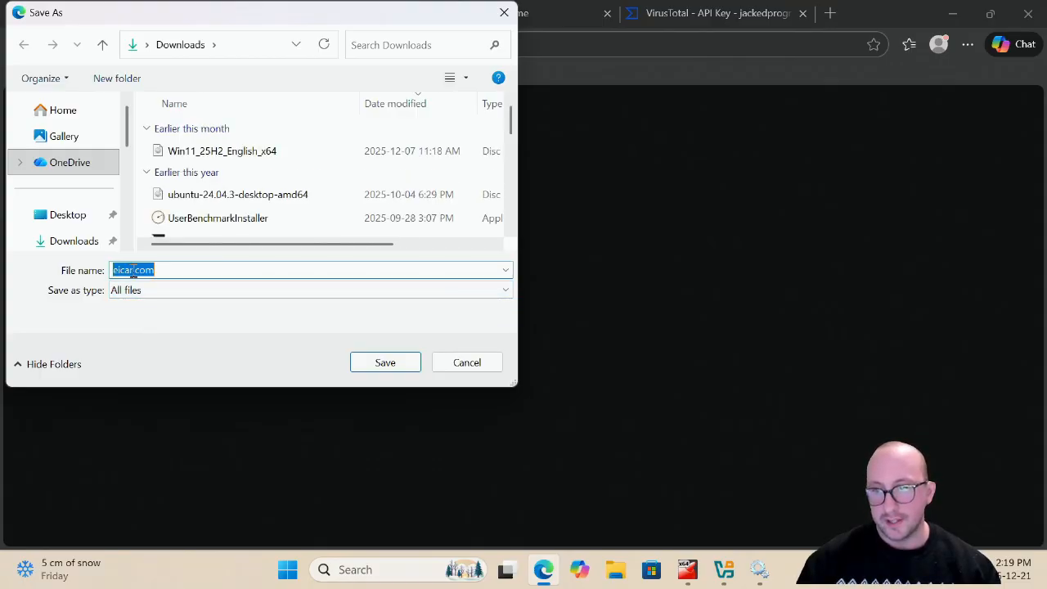
left_click(133, 271)
type("-")
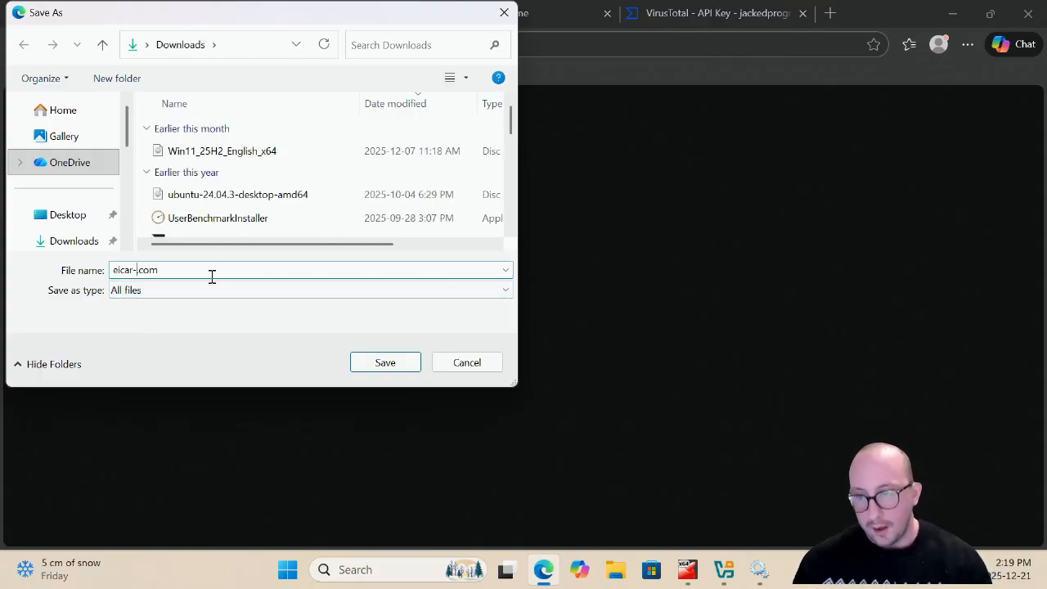
type("beforeinteg")
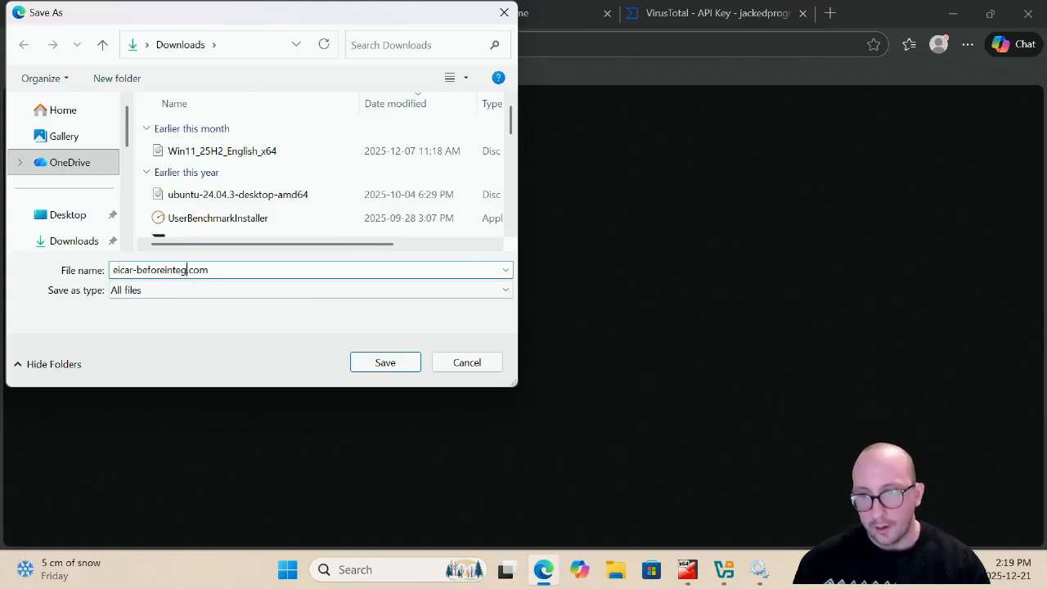
type("ration")
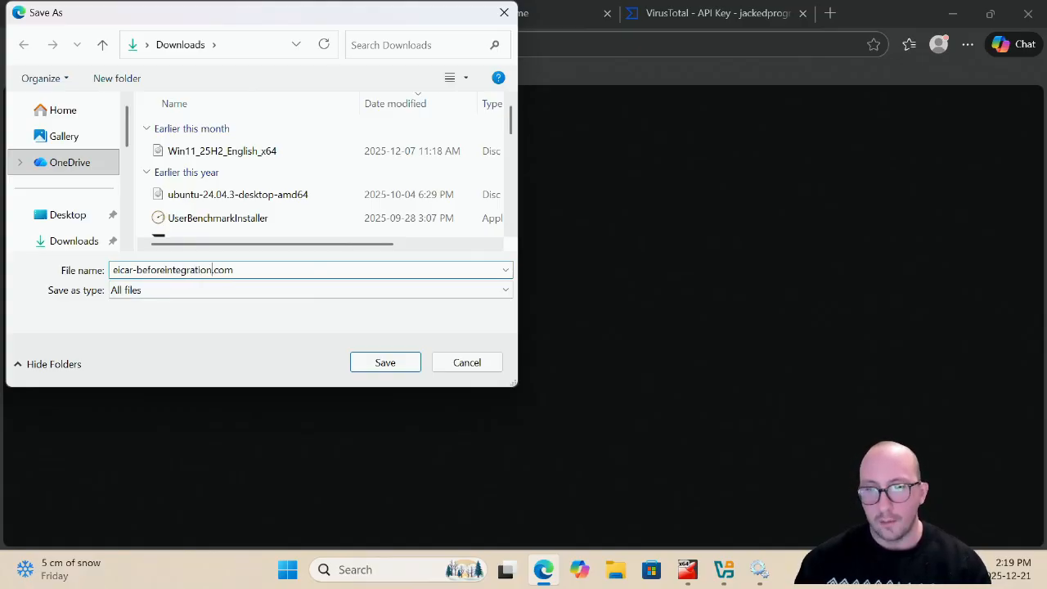
key("Return")
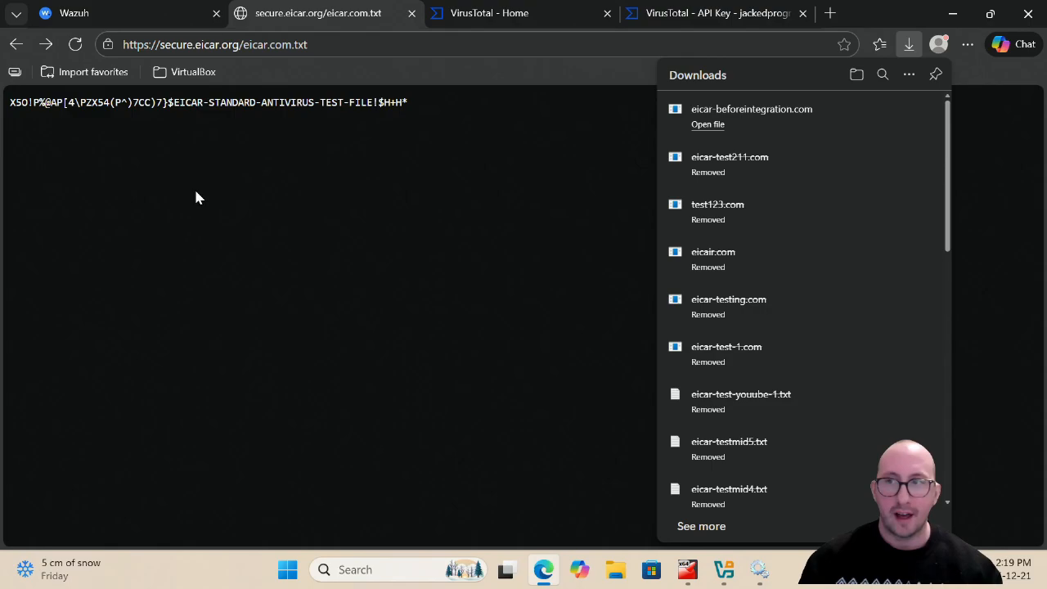
Return to the Wazuh overview and reload it to check the alert counts for the last 24 hours.
left_click(164, 14)
left_click(48, 47)
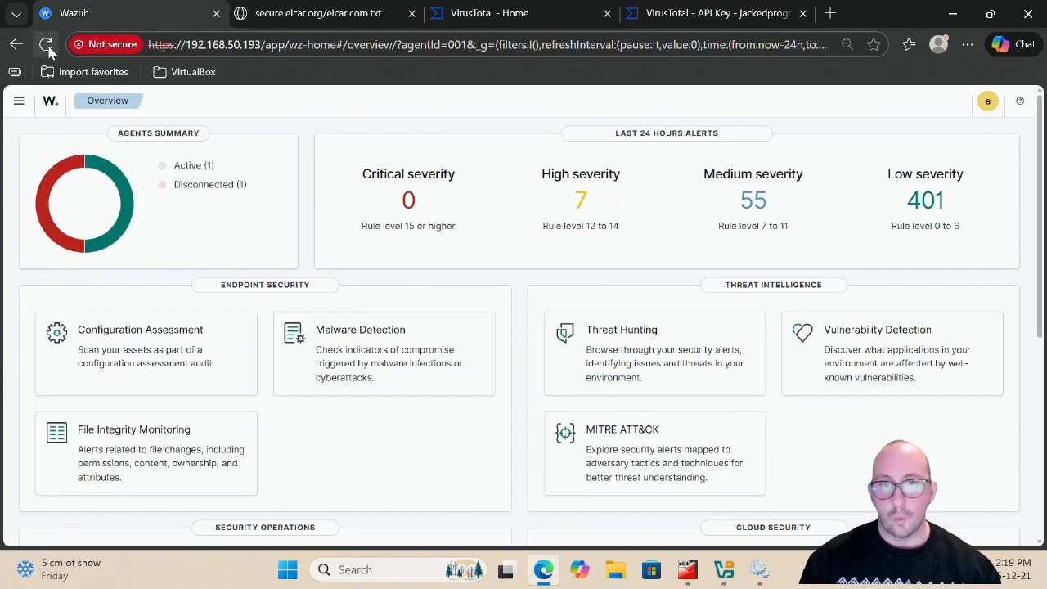
left_click(48, 45)
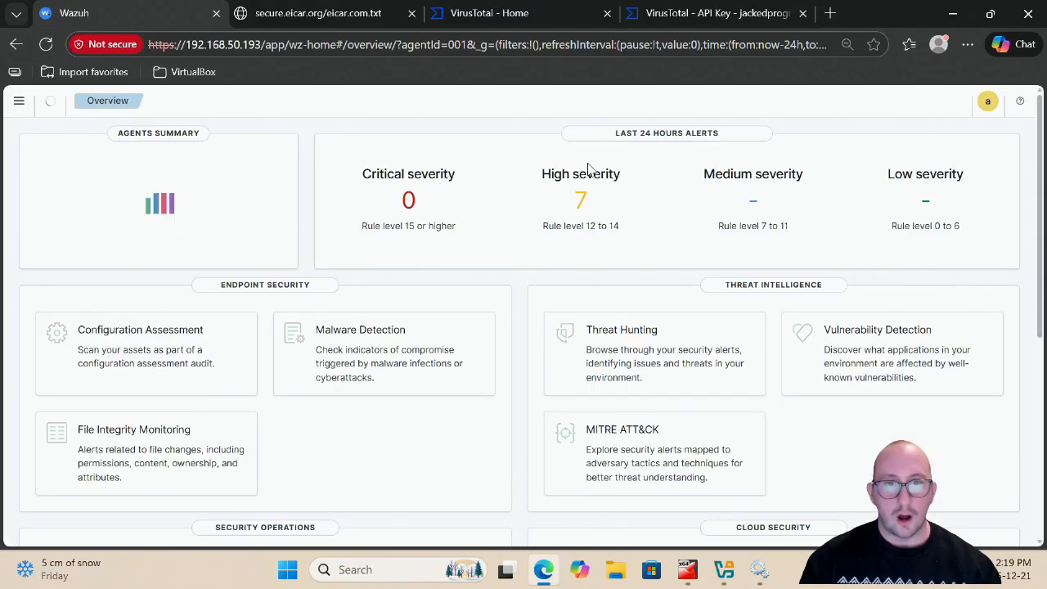
left_click(46, 45)
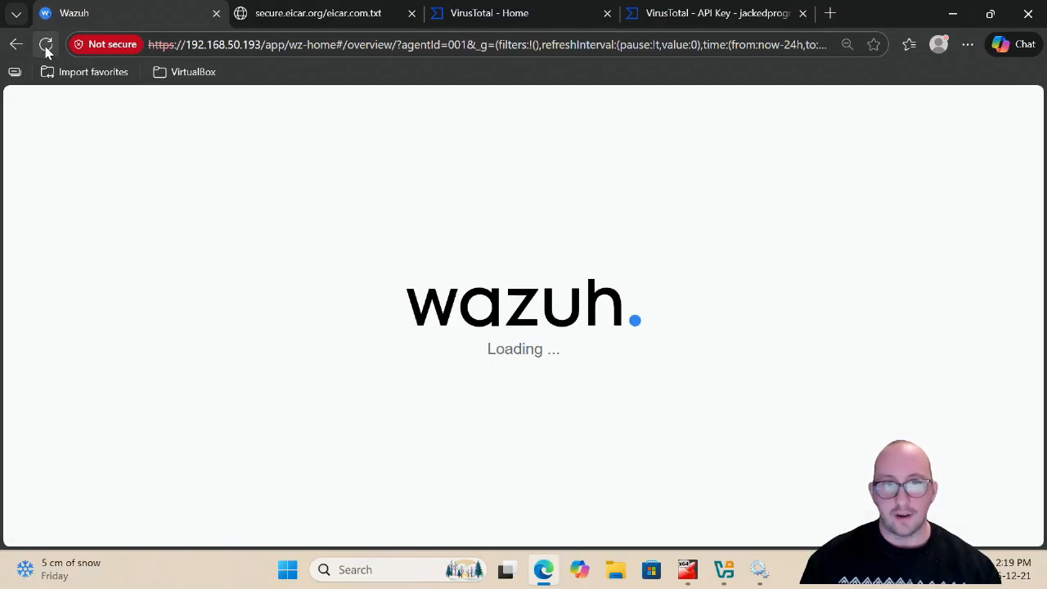
left_click(46, 45)
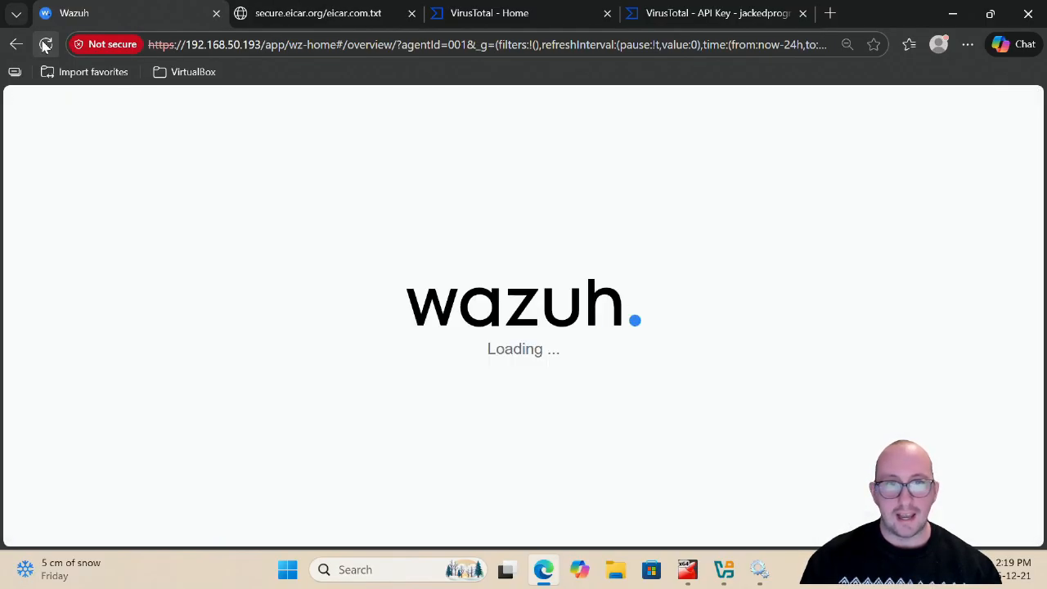
left_click(46, 45)
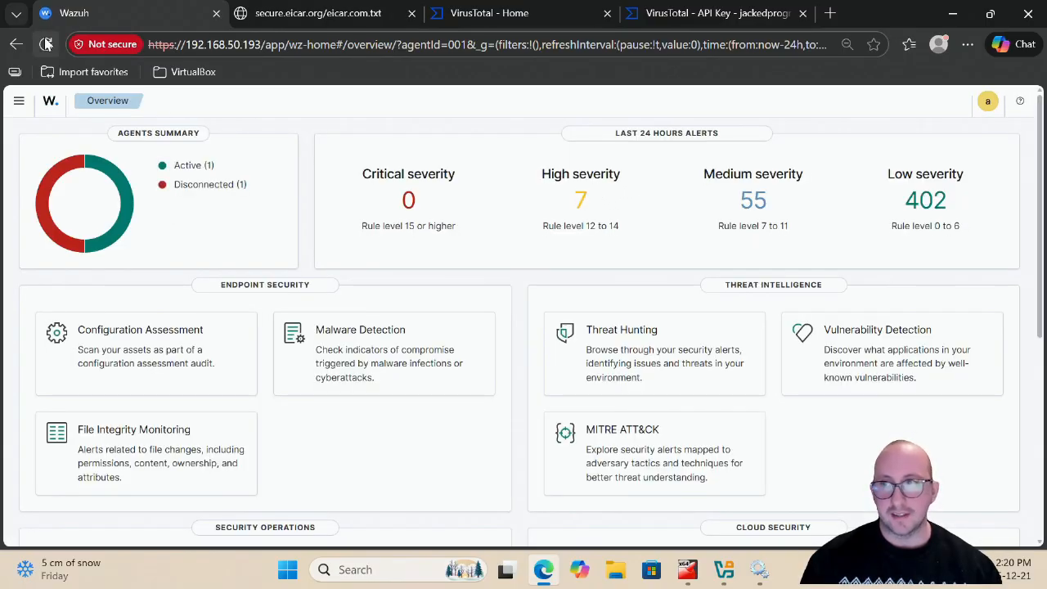
left_click(46, 45)
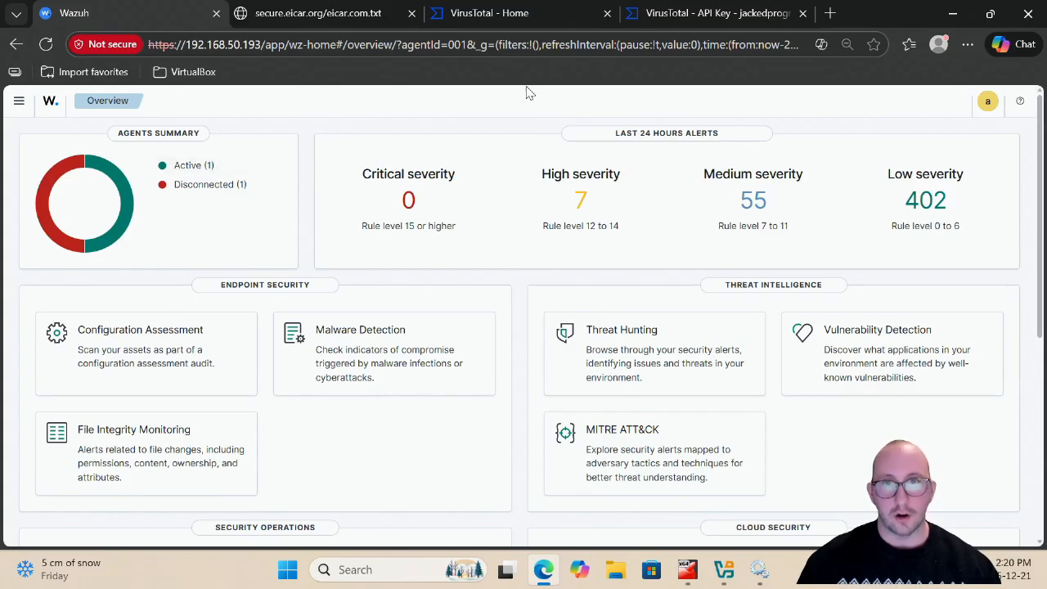
Open the API key page of the VirusTotal account and copy the personal API key.
left_click(507, 20)
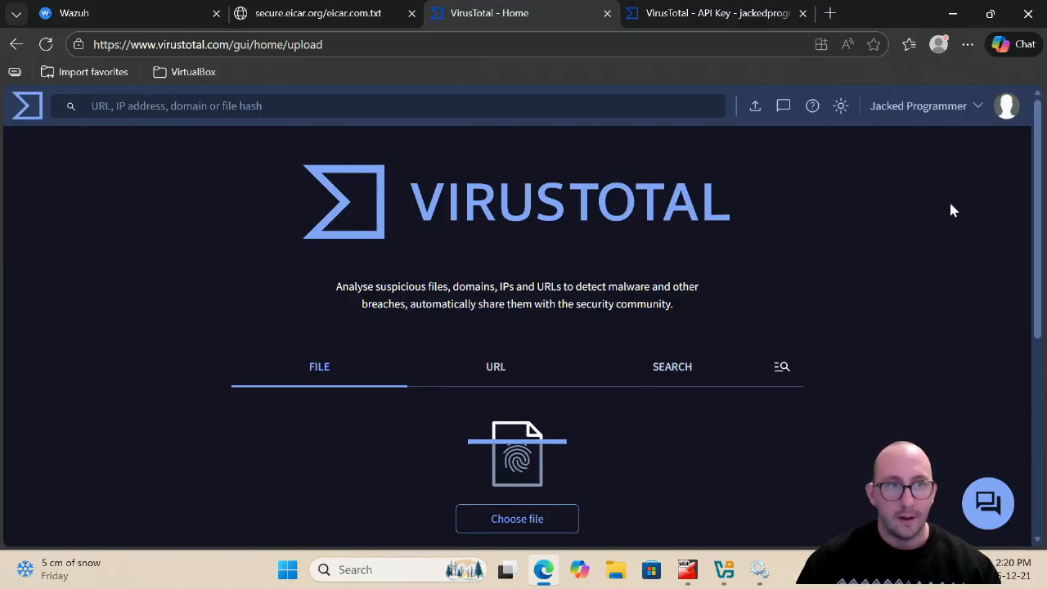
left_click(972, 112)
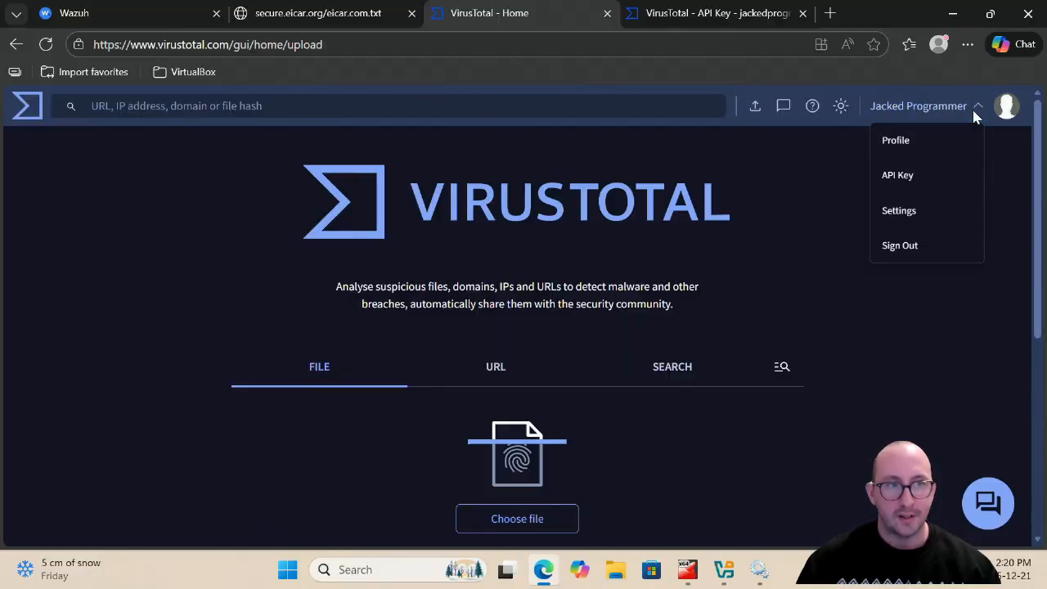
left_click(922, 179)
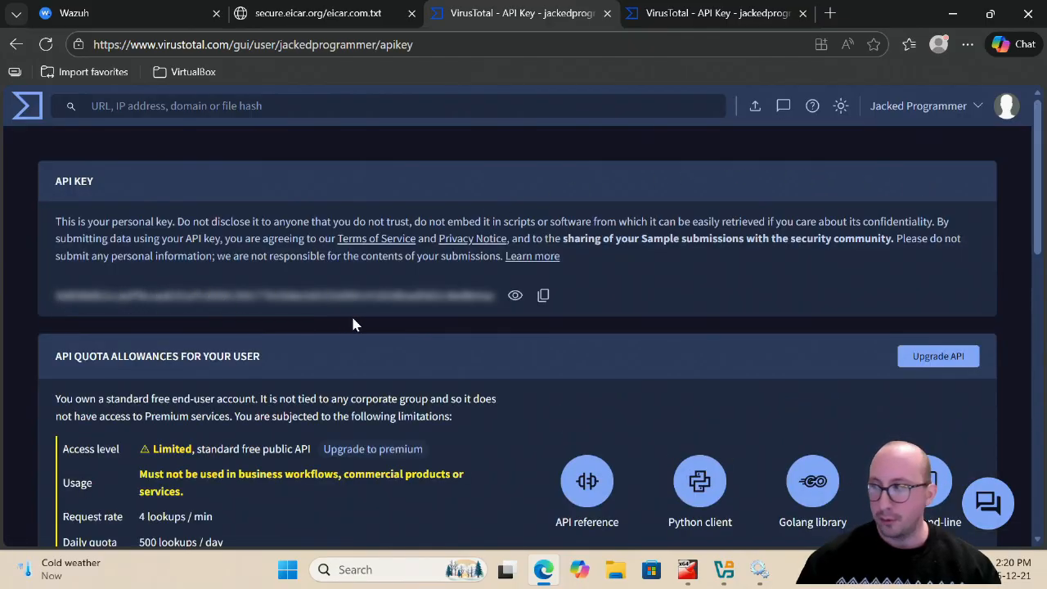
scroll(391, 294, "down", 2)
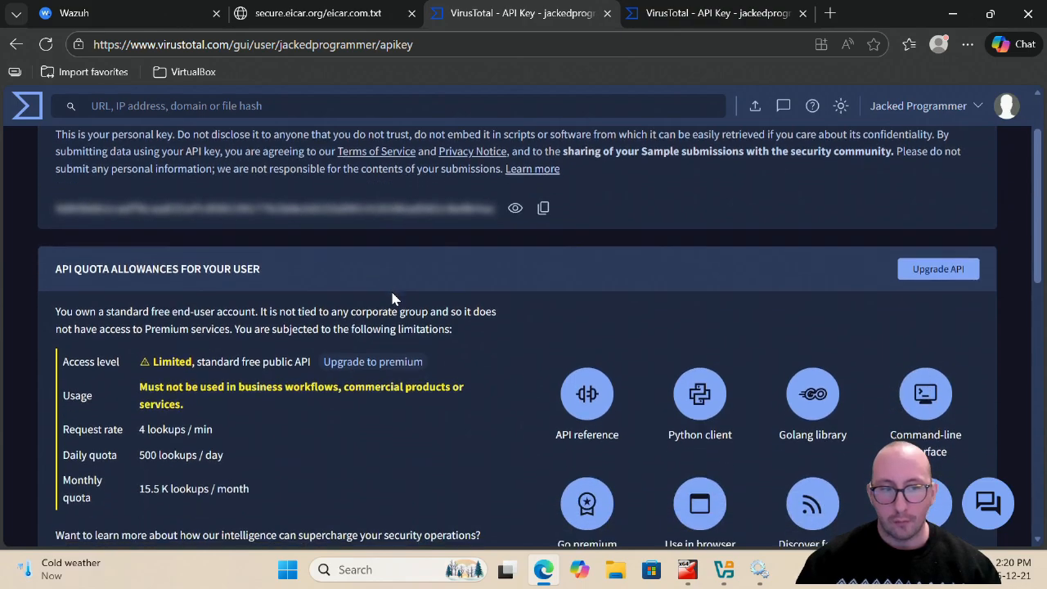
scroll(409, 302, "up", 2)
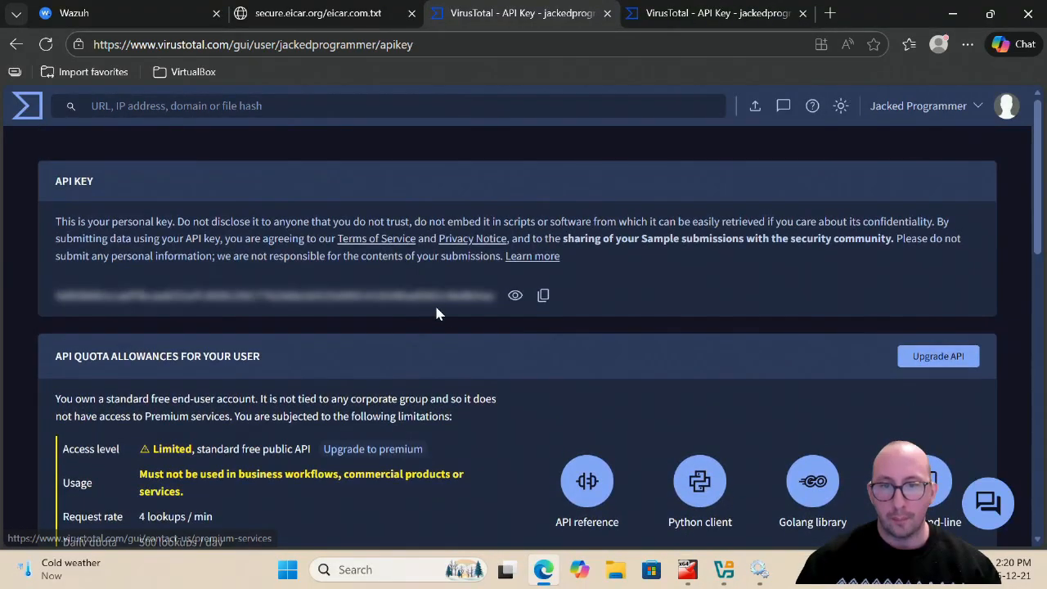
left_click(545, 296)
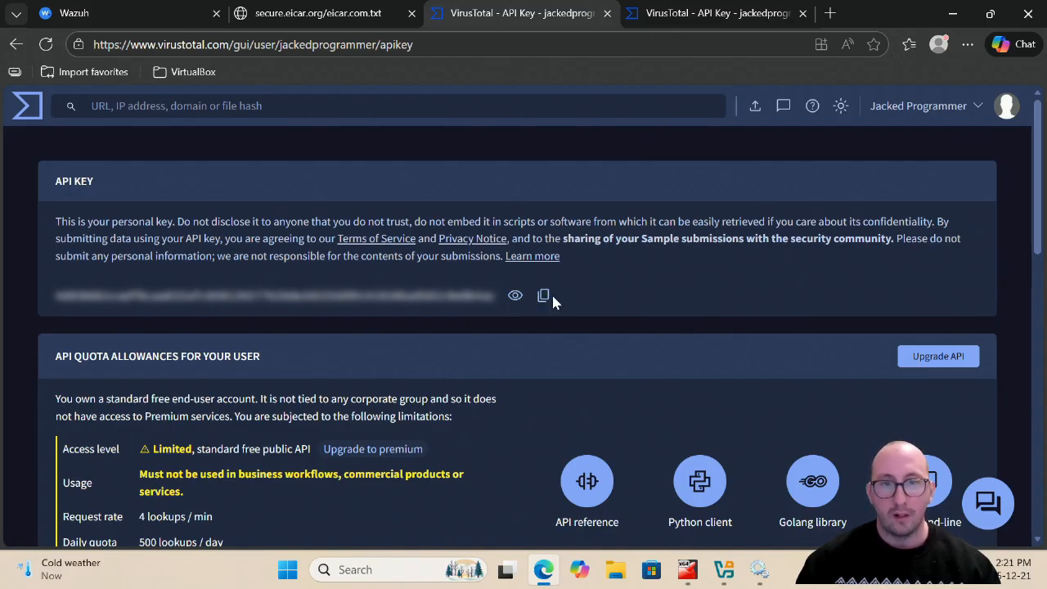
left_click(550, 299)
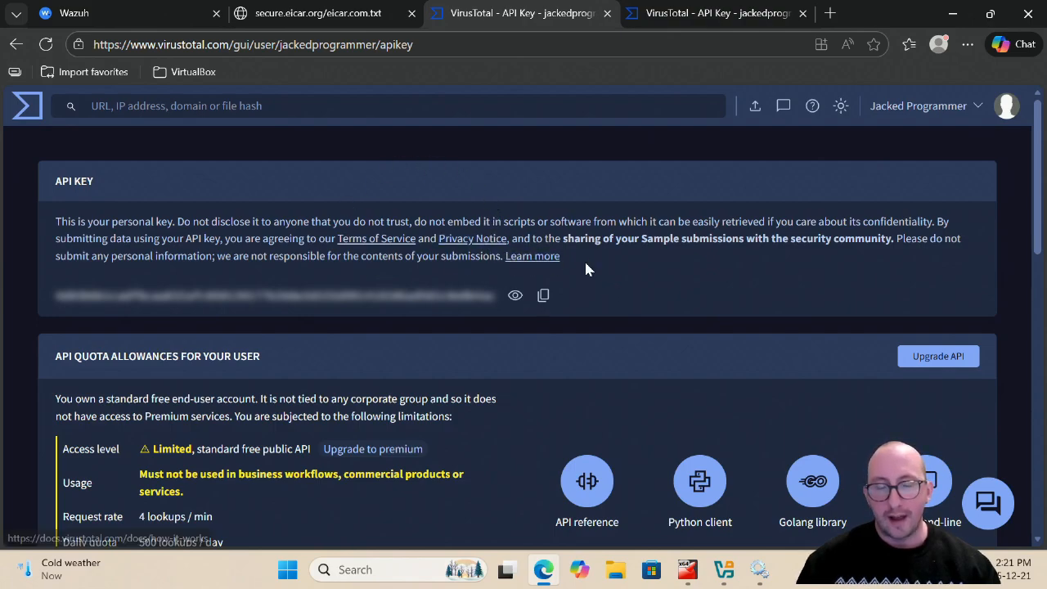
Switch from the VirusTotal page to the Wazuh virtual machine's console and clear its terminal.
left_click(185, 15)
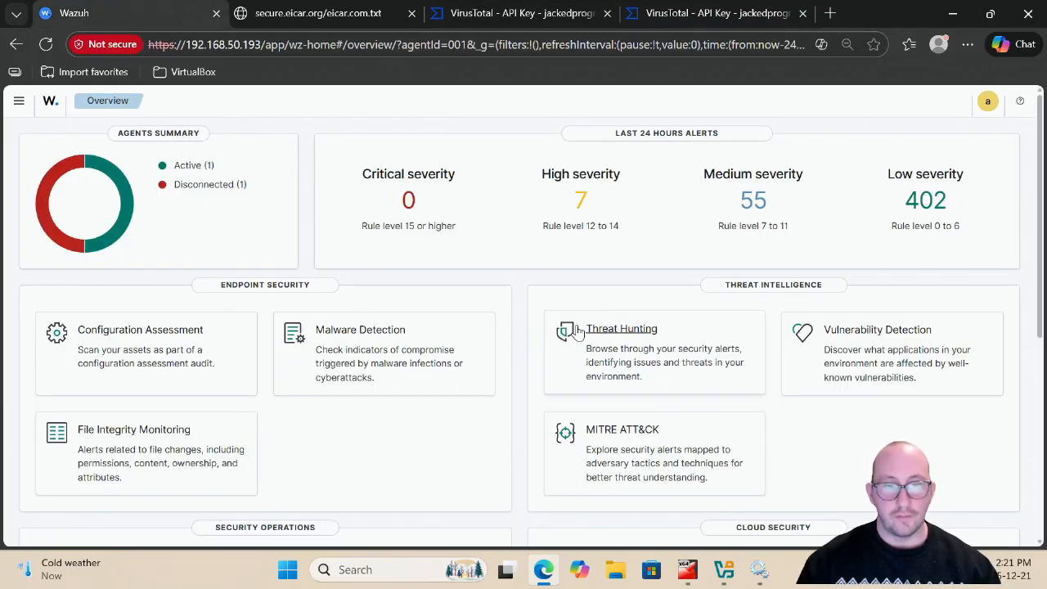
mouse_move(724, 569)
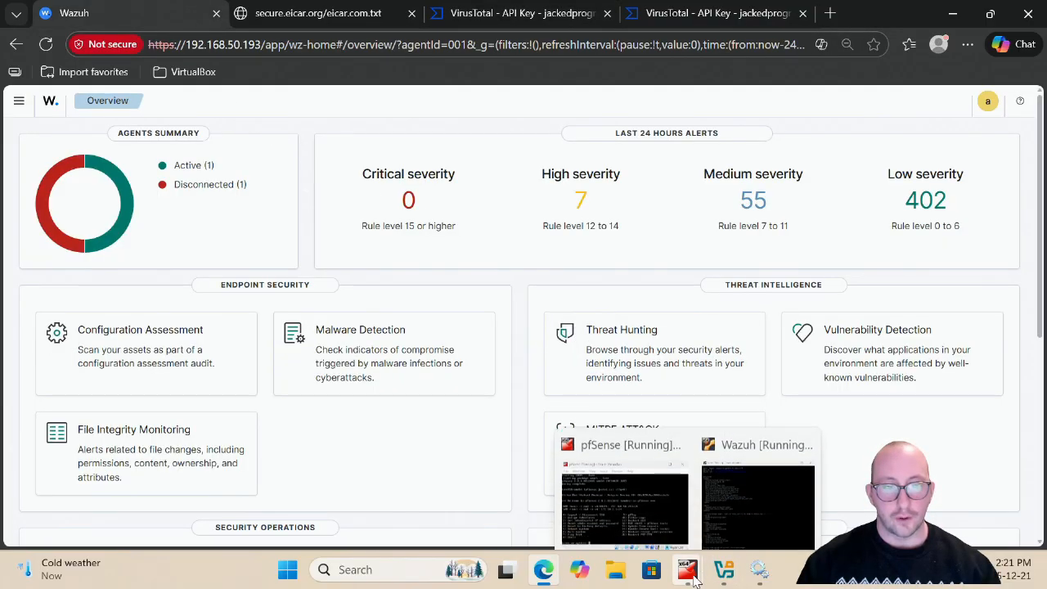
mouse_move(741, 491)
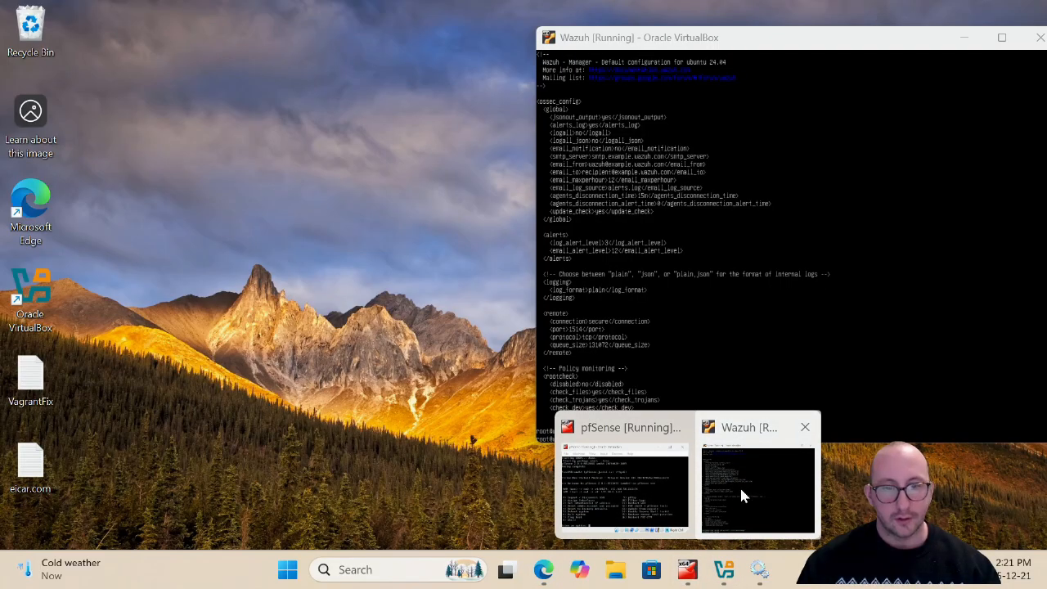
left_click(783, 528)
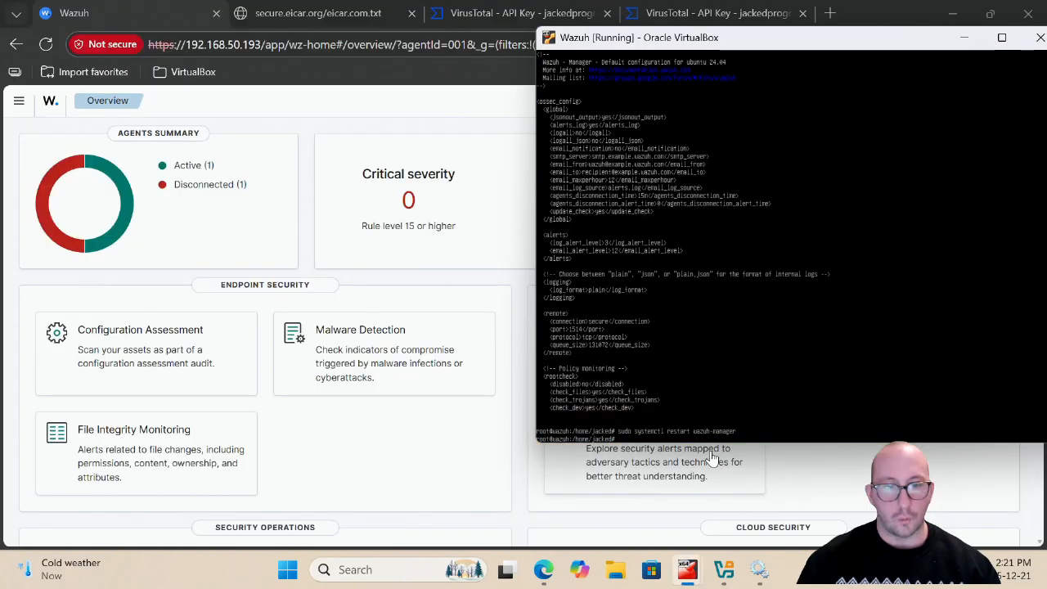
type("clear")
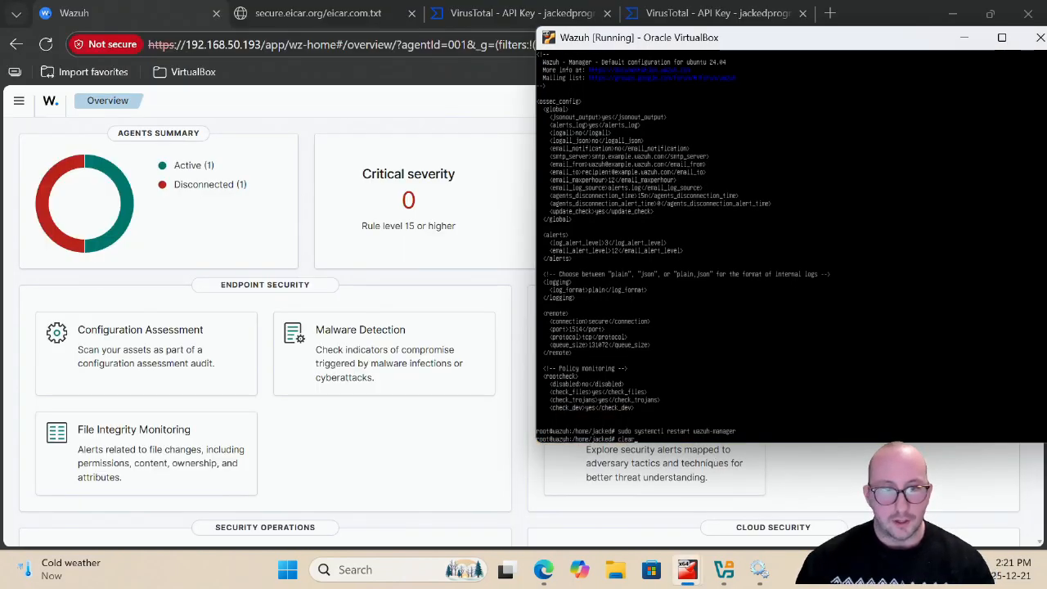
key("Return")
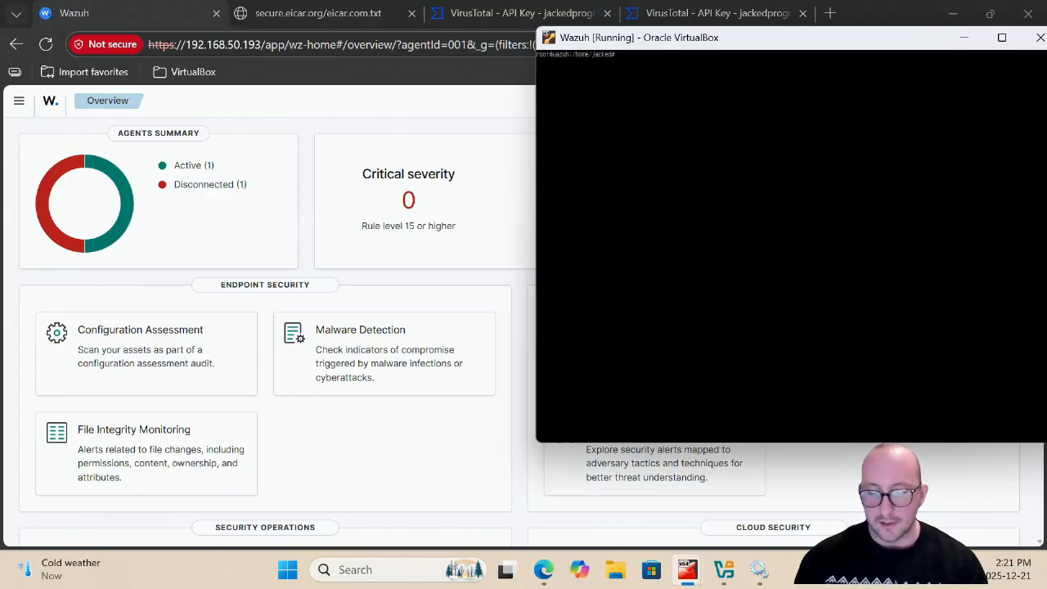
Start a root shell with sudo su and maximize the Wazuh virtual machine window.
type("sudo su")
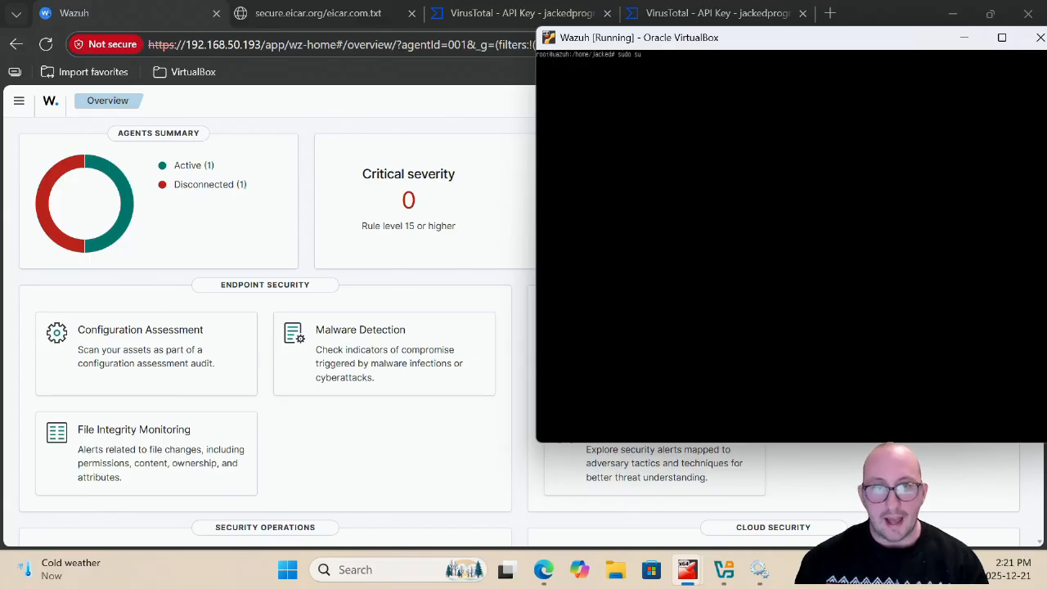
key("Return")
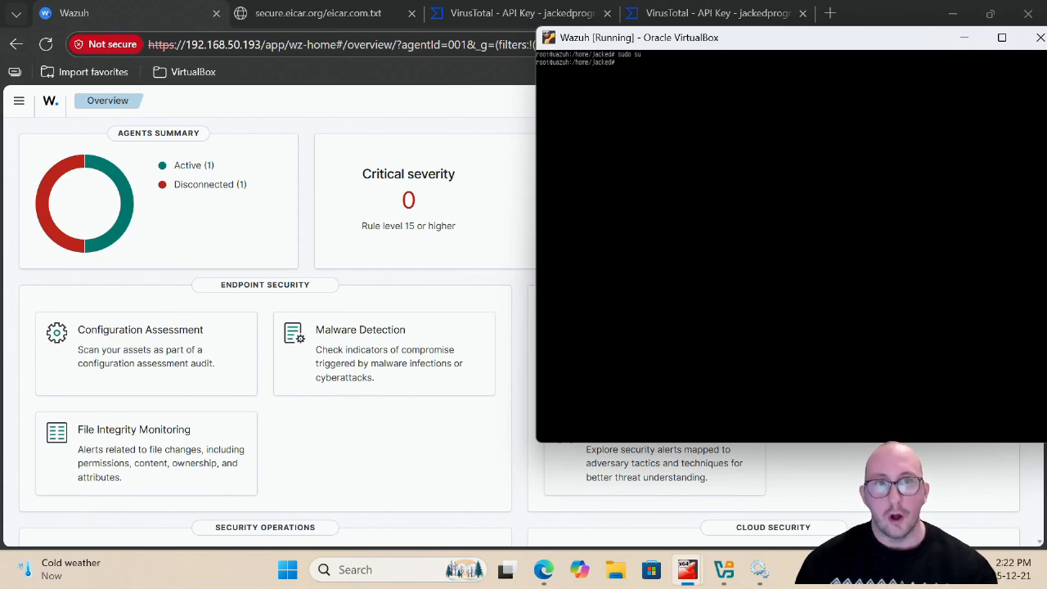
double_click(790, 46)
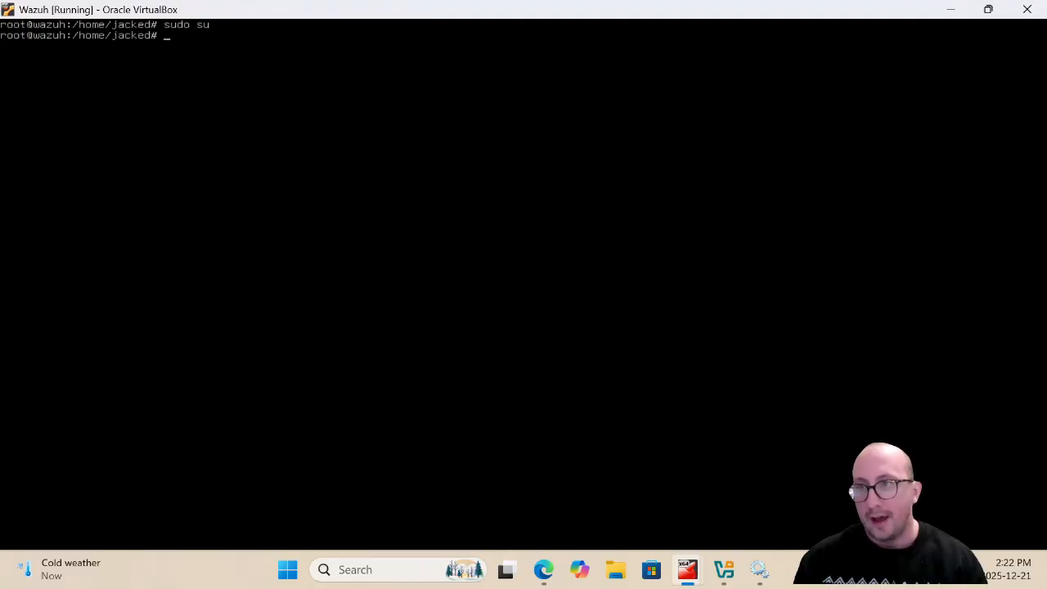
Open the Wazuh manager configuration file /var/ossec/etc/ossec.conf in nano.
type("nano")
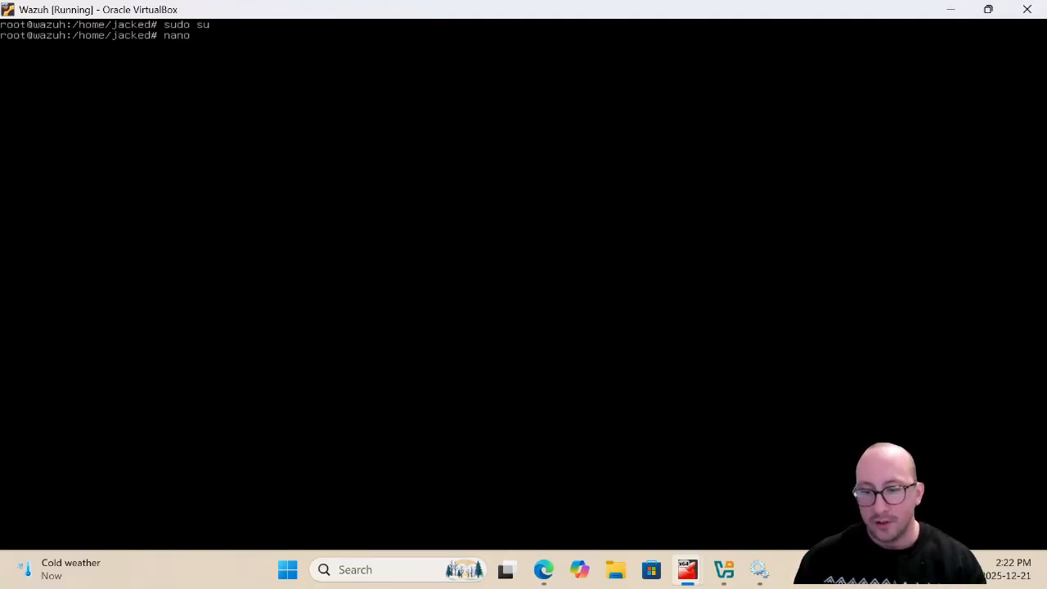
type(" /var")
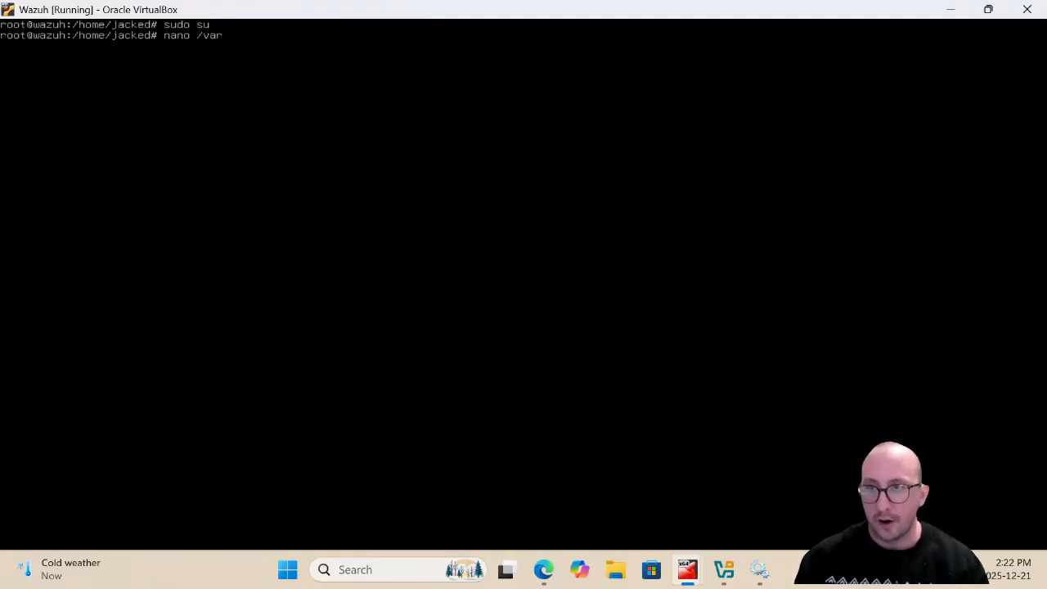
type("/oss")
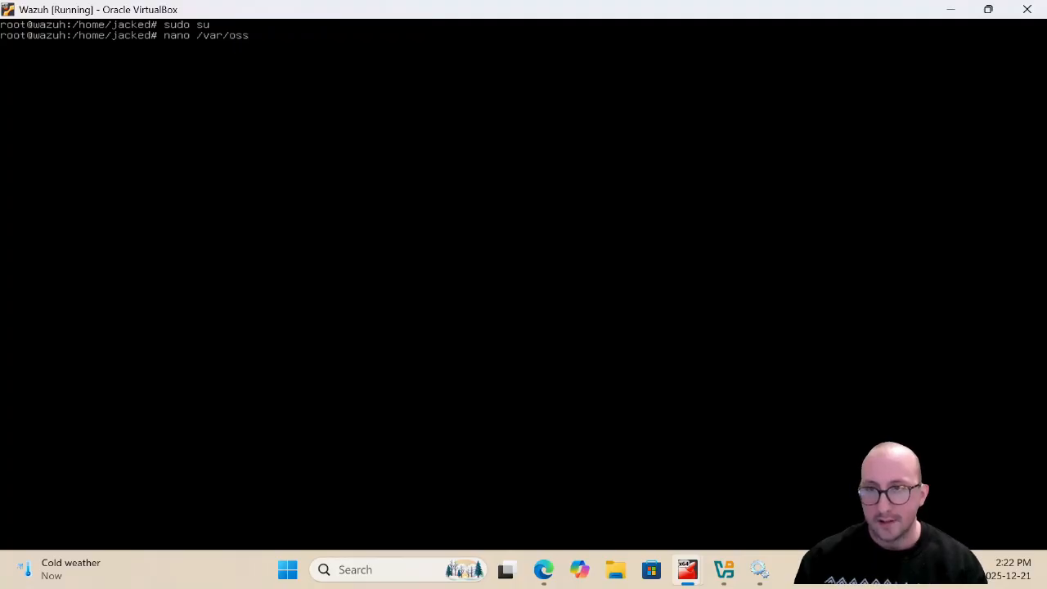
type("ec/et")
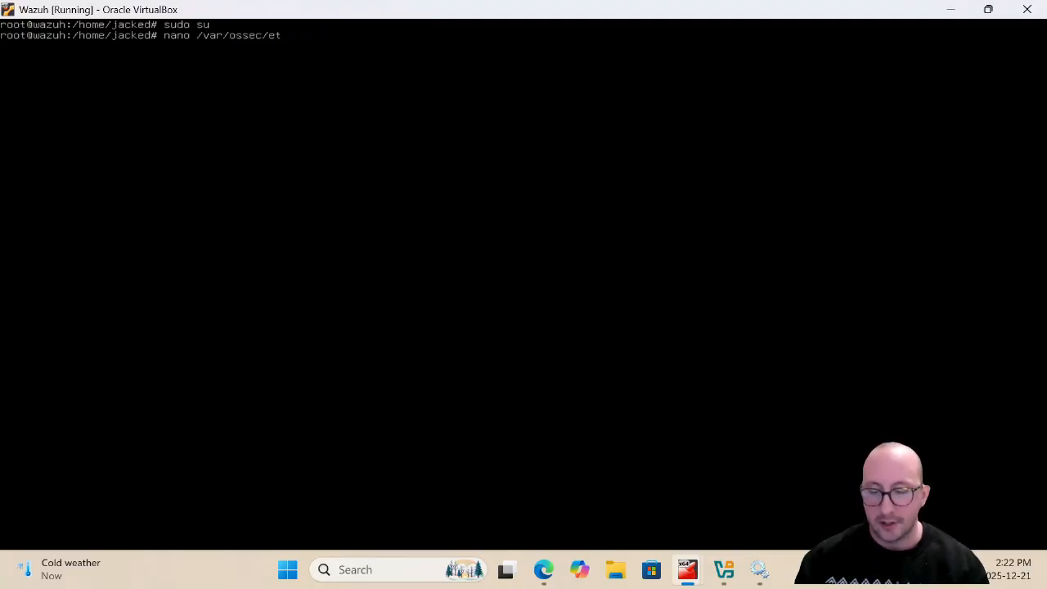
type("c/ossec")
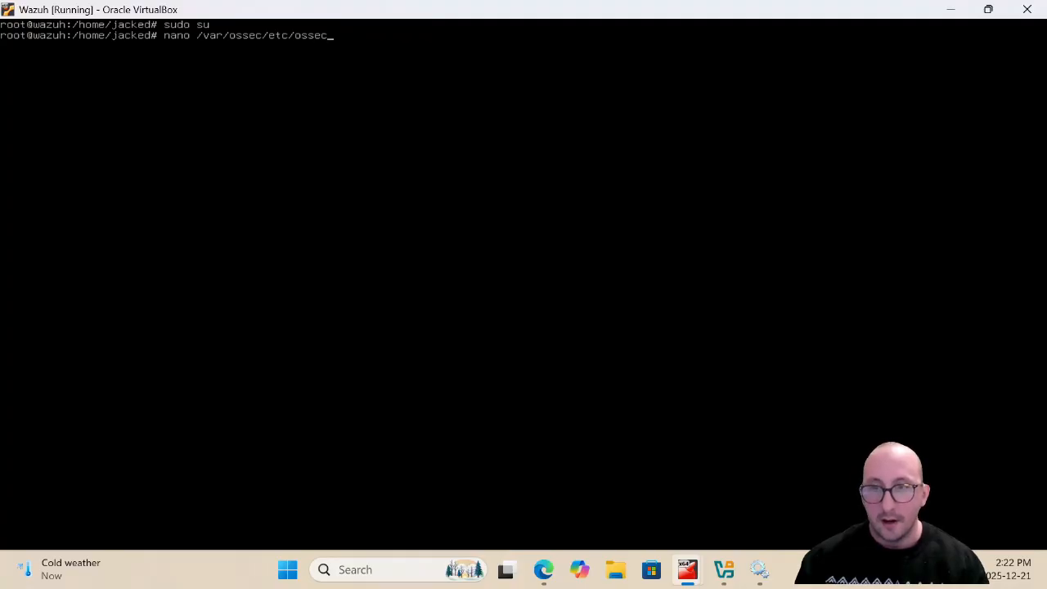
type(".conf")
key("Return")
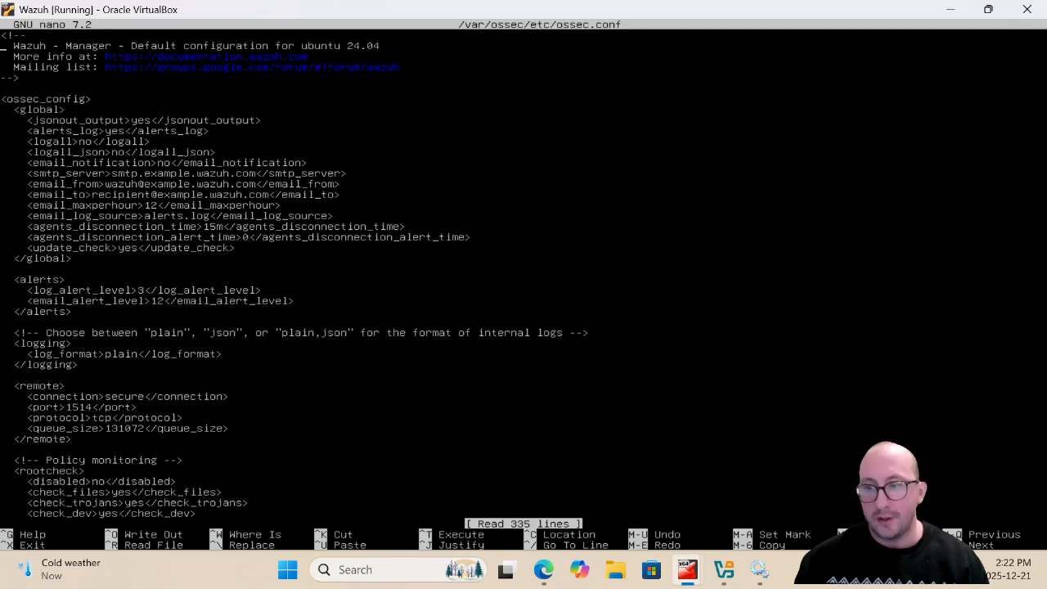
Insert blank lines between the global and alerts blocks and add an opening <integration> tag there.
key("Down")
key("Down")
key("Down")
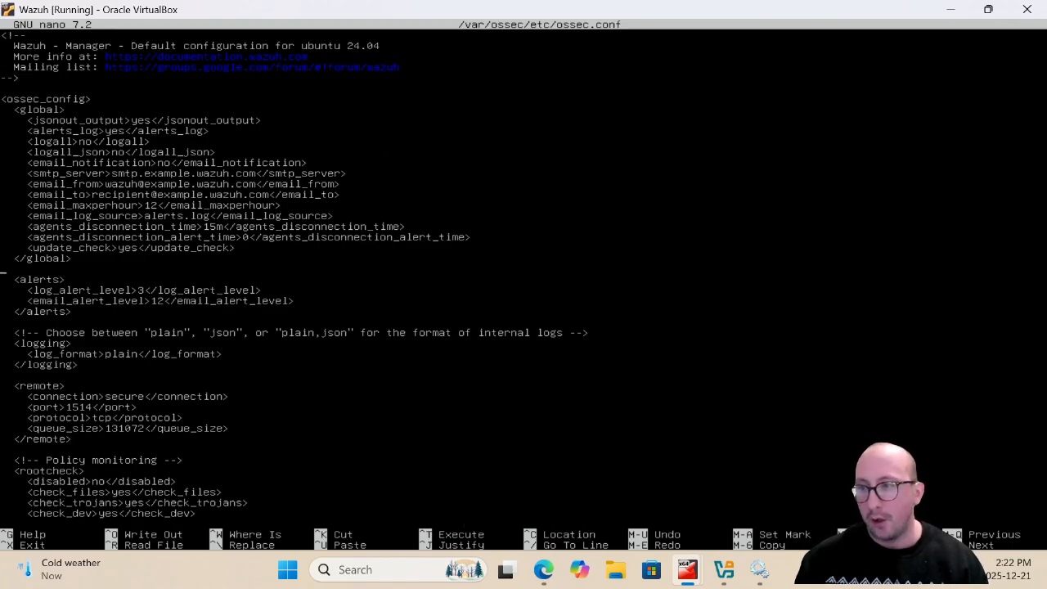
key("Return")
key("Return")
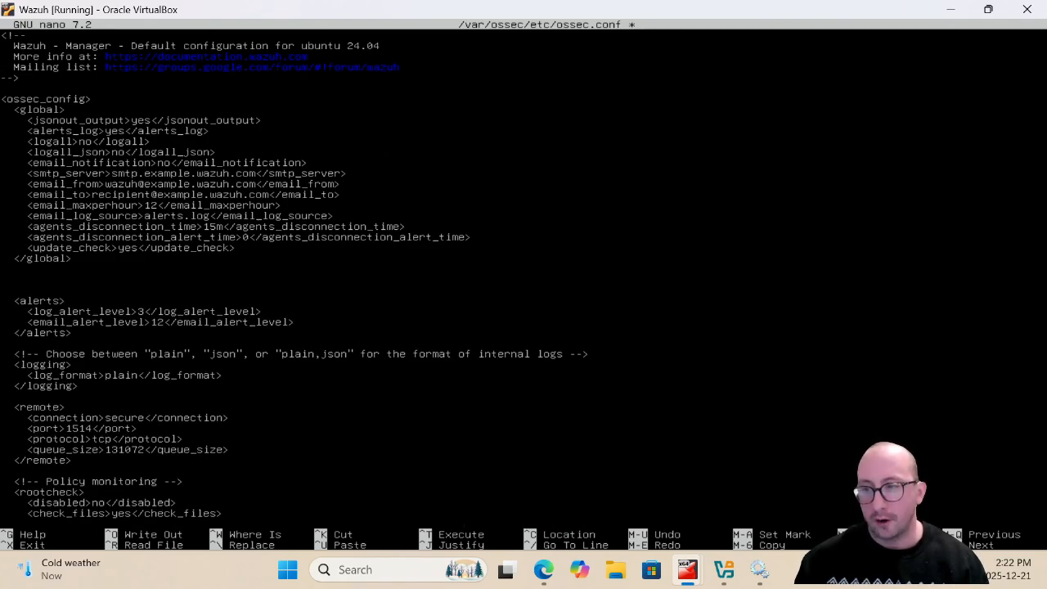
key("Return")
key("Up")
key("Up")
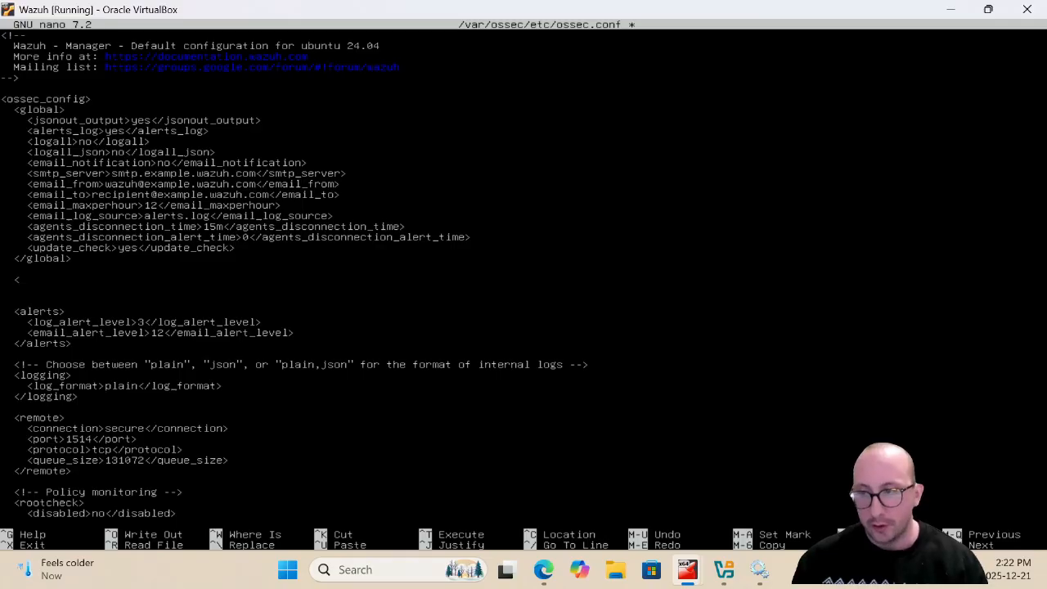
type("integration>")
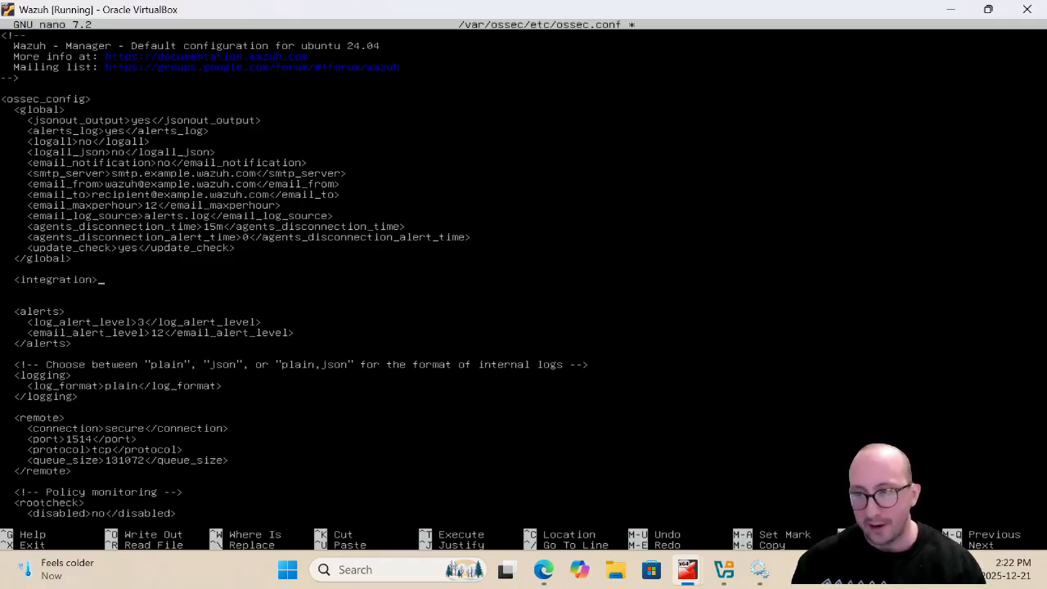
key("Return")
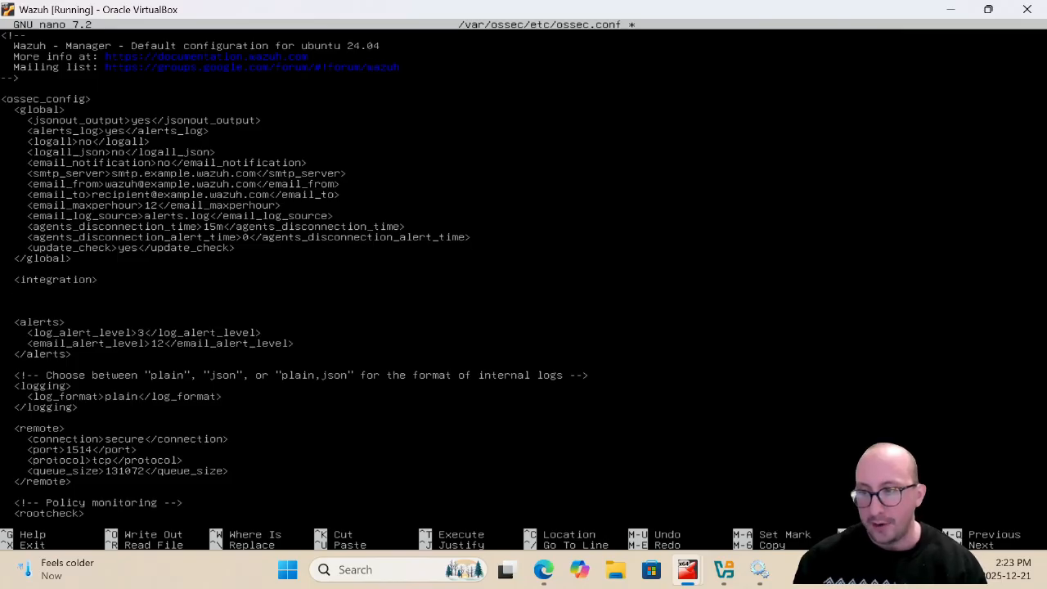
Add the line <name>virustotal</name> inside the integration block.
type("<")
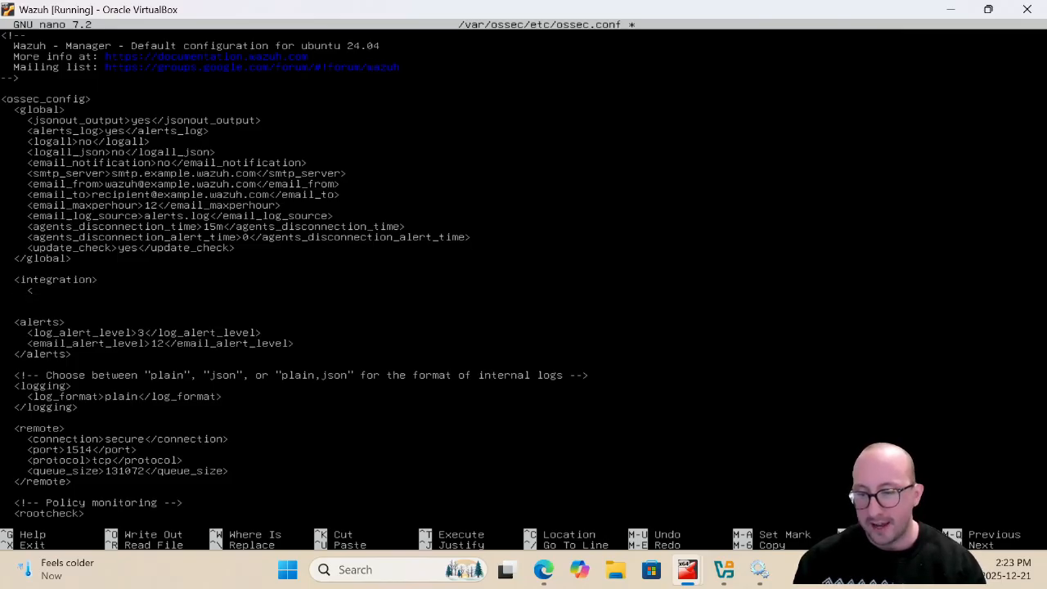
type("name")
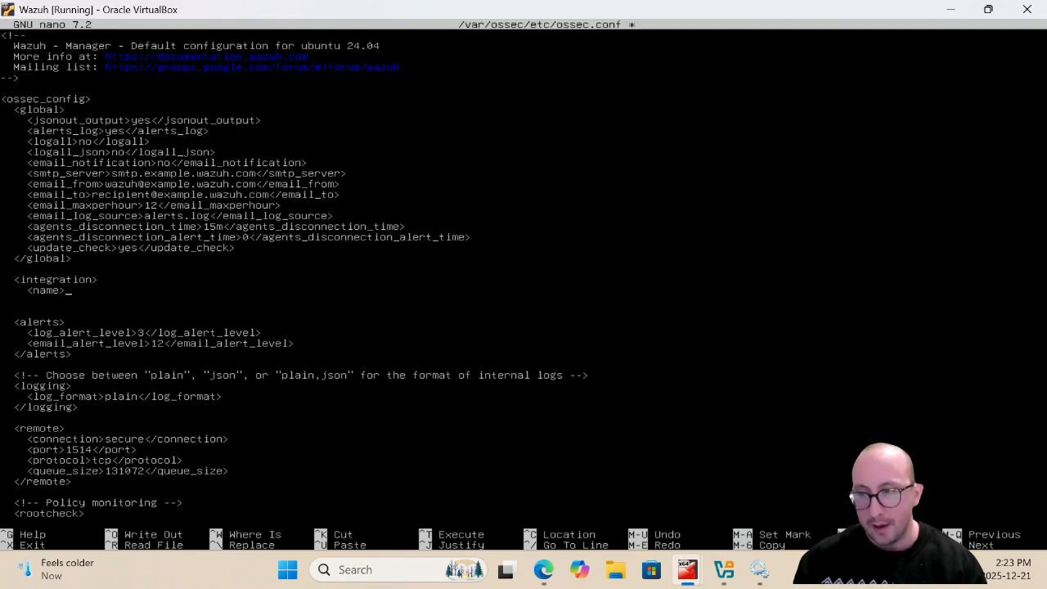
type(">virustoa")
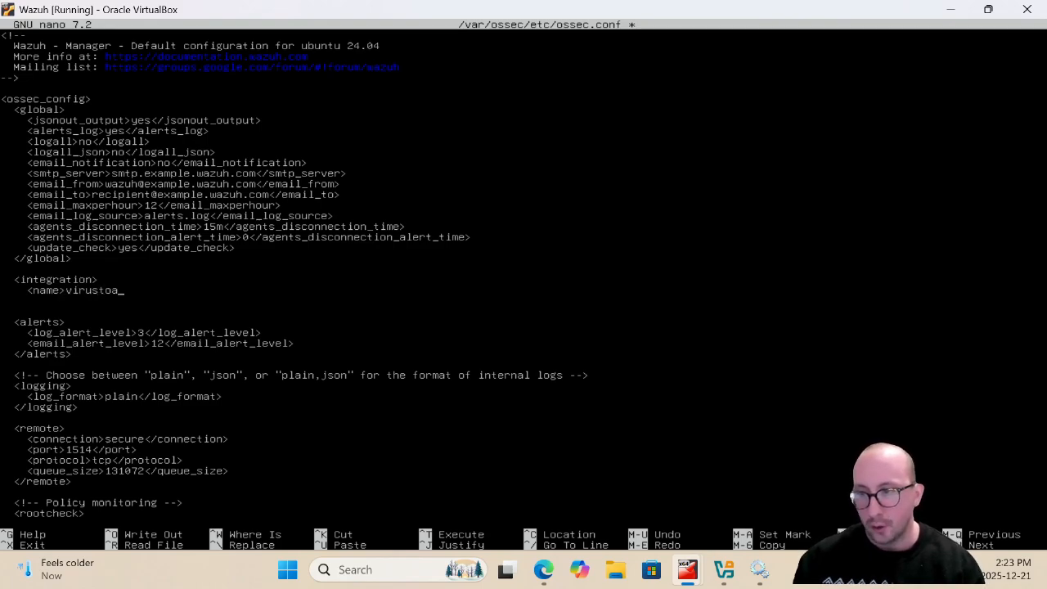
key("BackSpace")
type("tal")
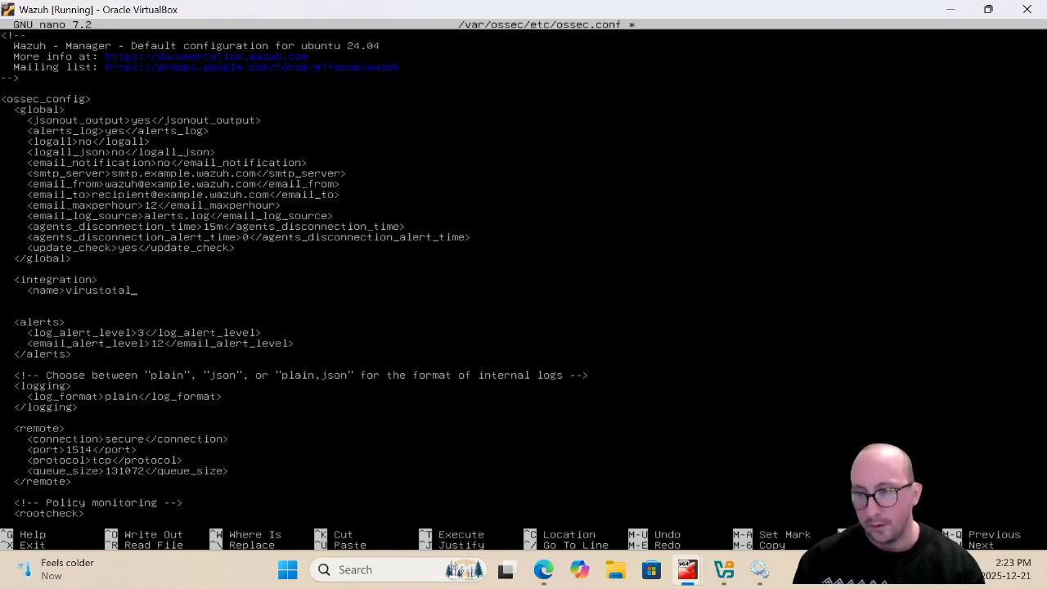
type("</")
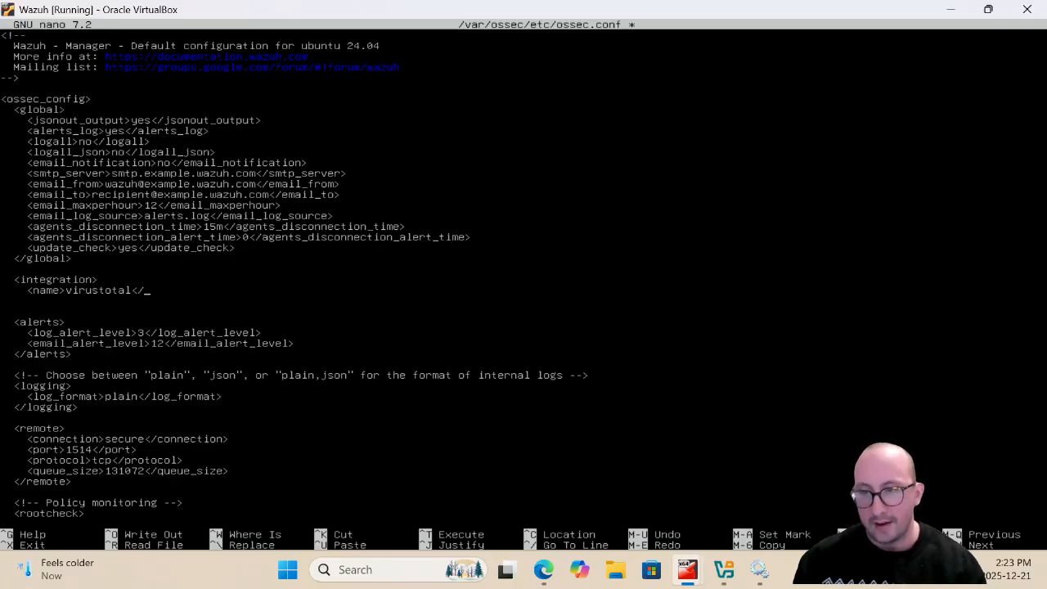
type("name>")
key("Return")
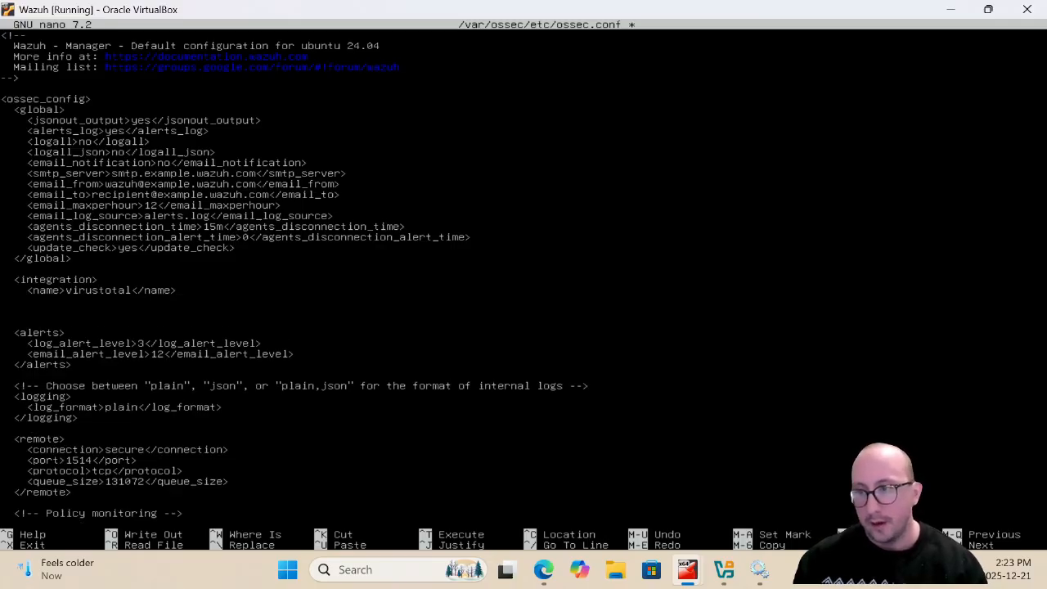
Add the line <api_key>APIKEY<\api_key> with a placeholder key below the name line of the integration block.
type("<")
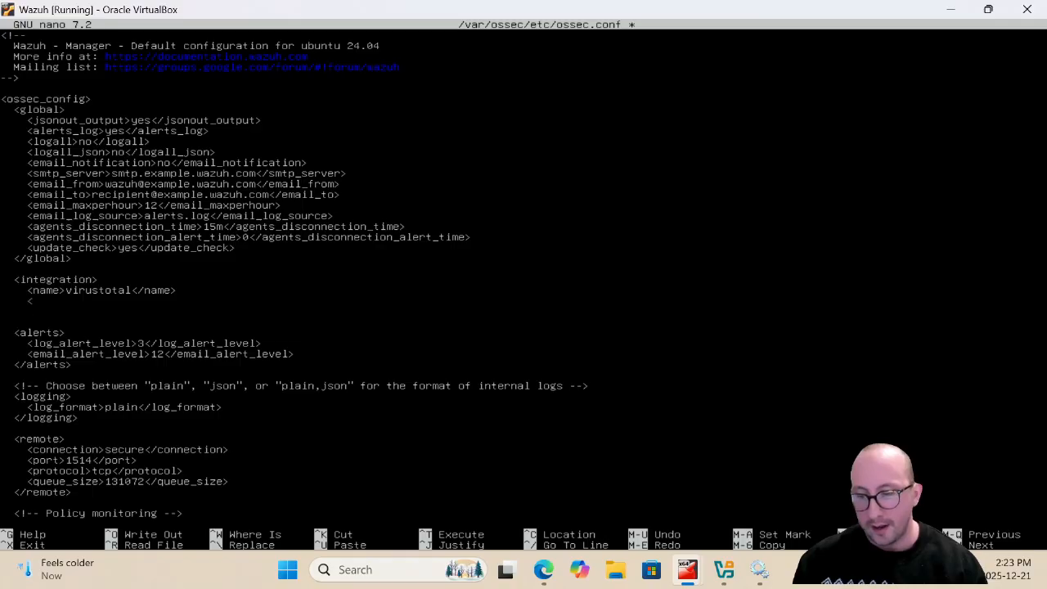
type("ap")
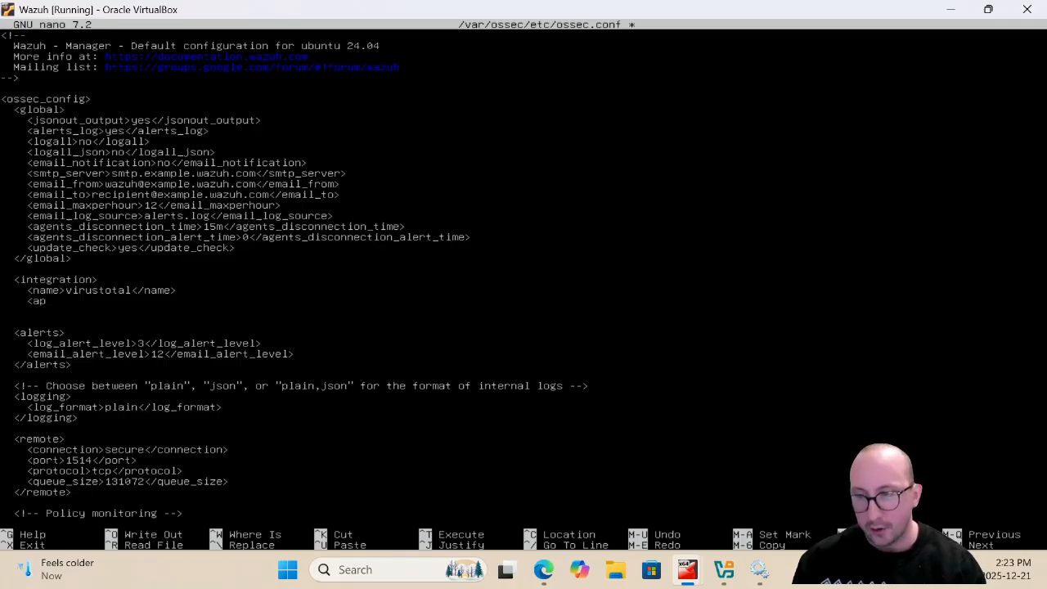
type("i_key")
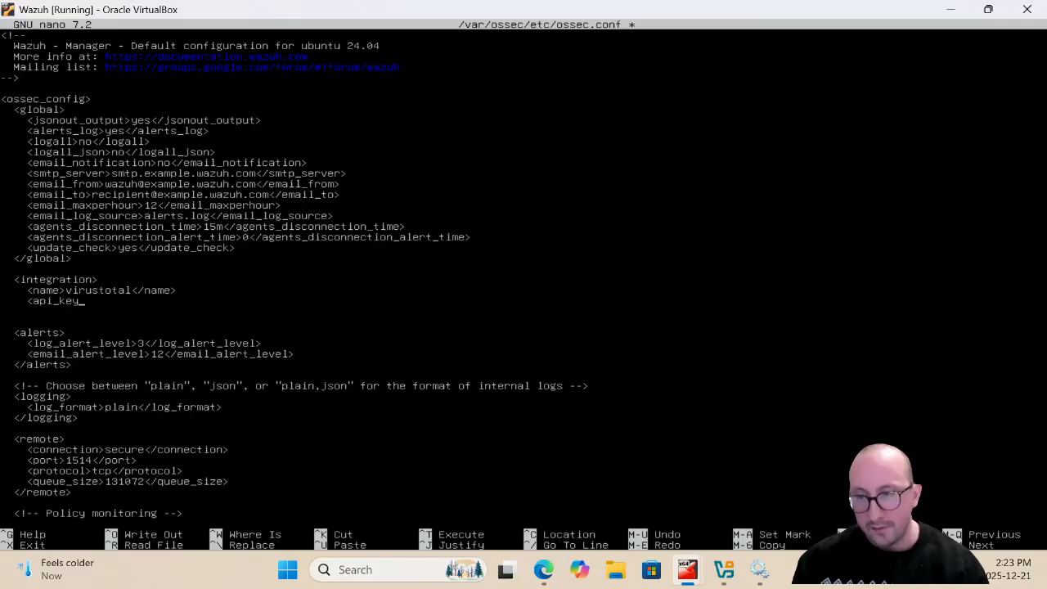
type(">APIKEY\\")
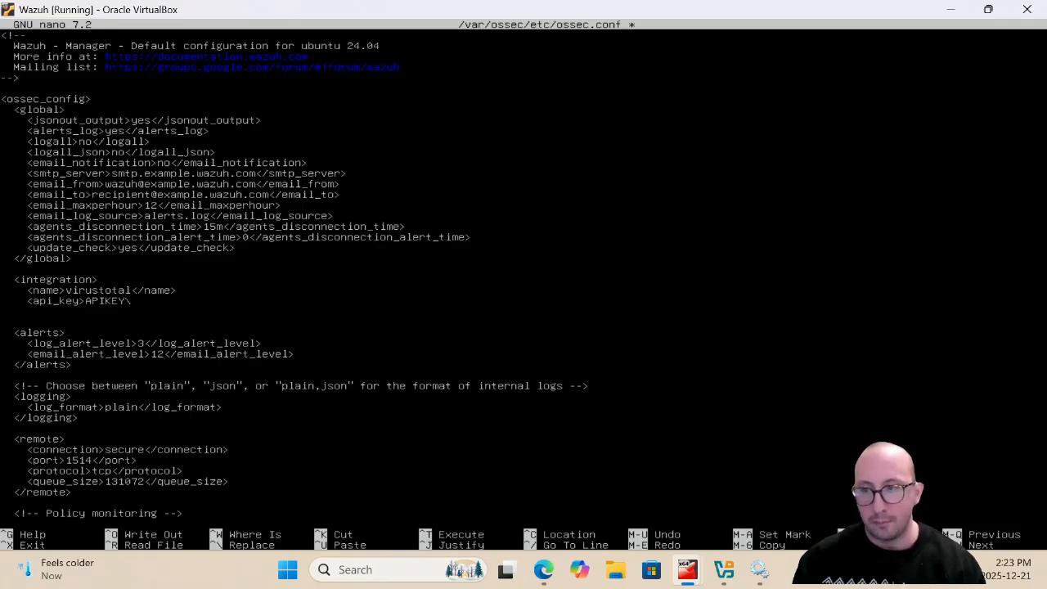
key("BackSpace")
type("<")
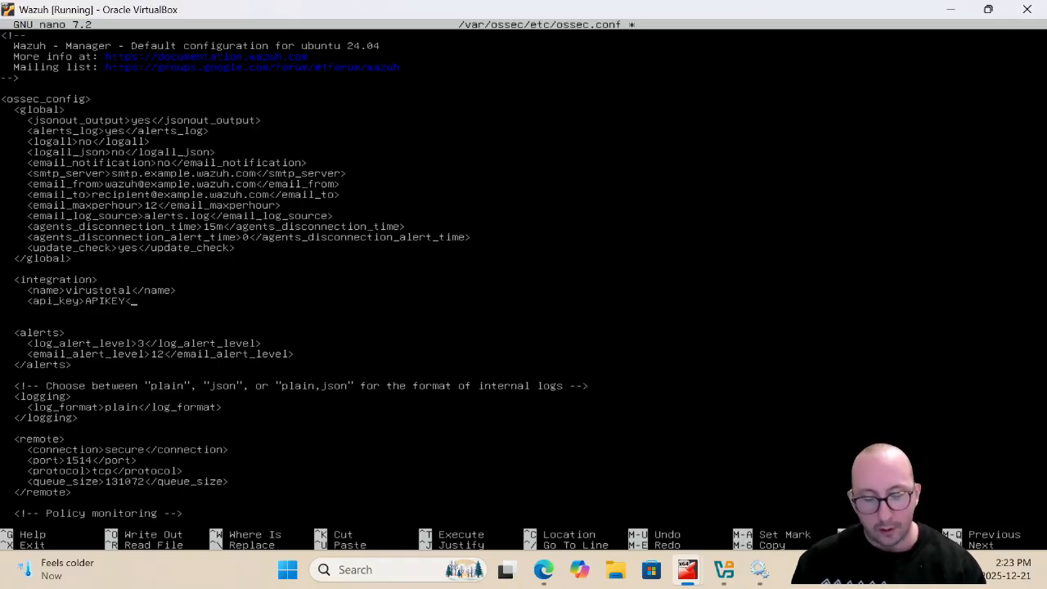
type("\\api-")
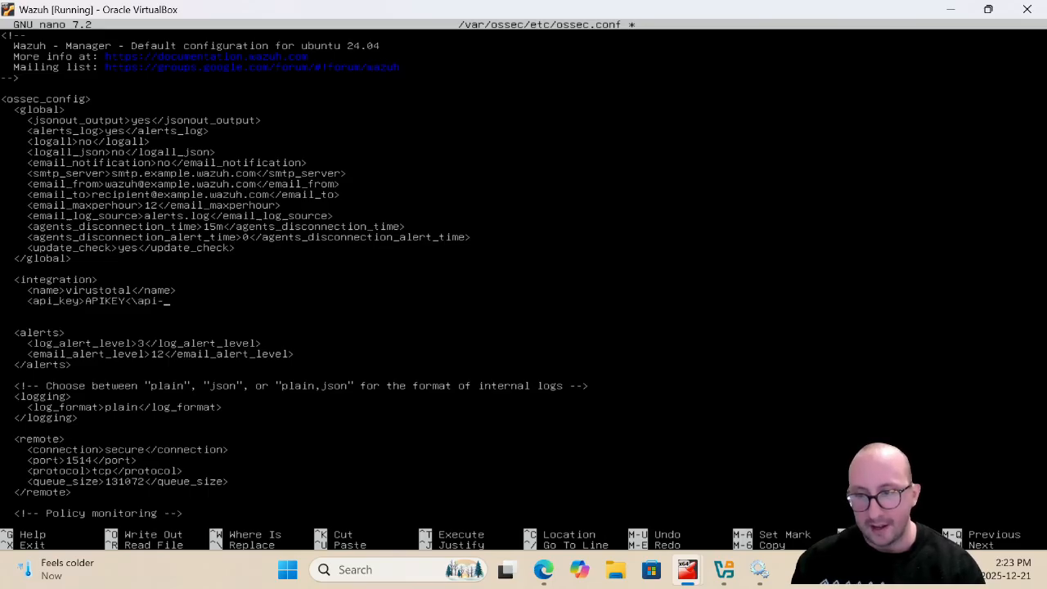
key("BackSpace")
type("_key")
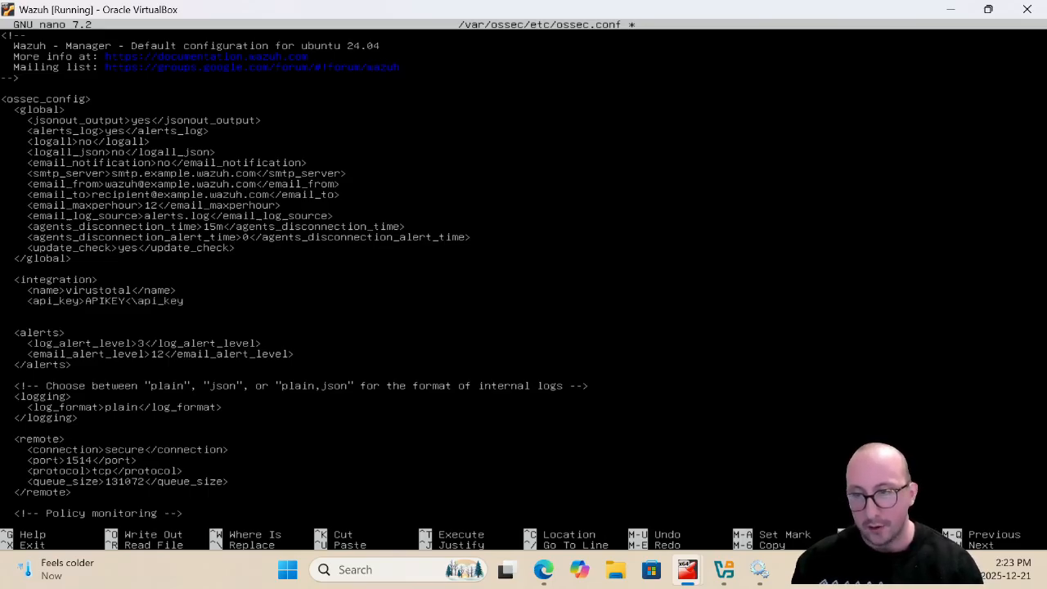
type(">")
key("Return")
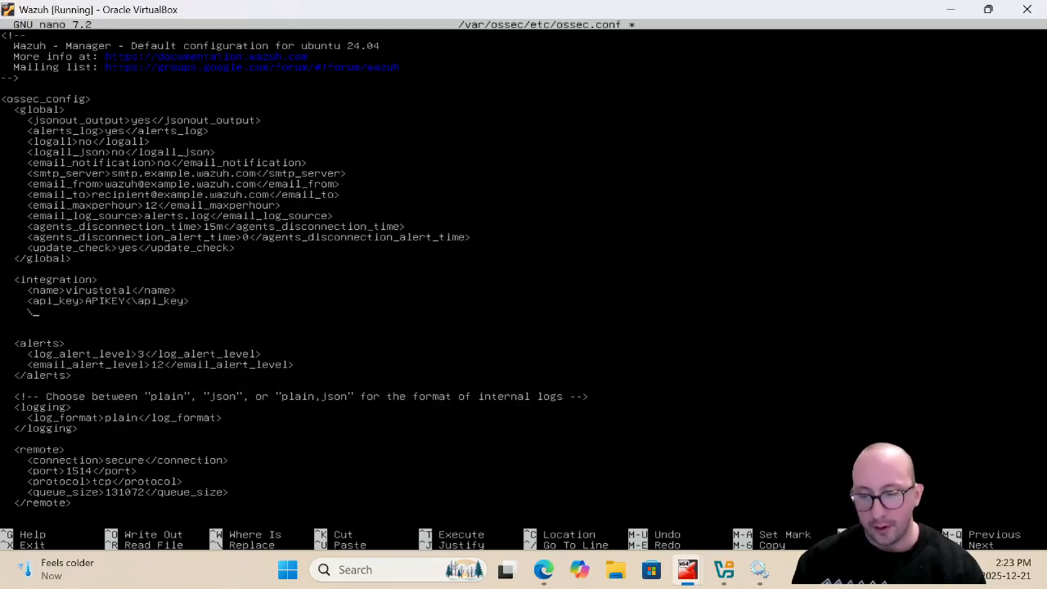
Add the line <group>syscheck</group> below the api_key line of the integration block.
key("BackSpace")
type("<group")
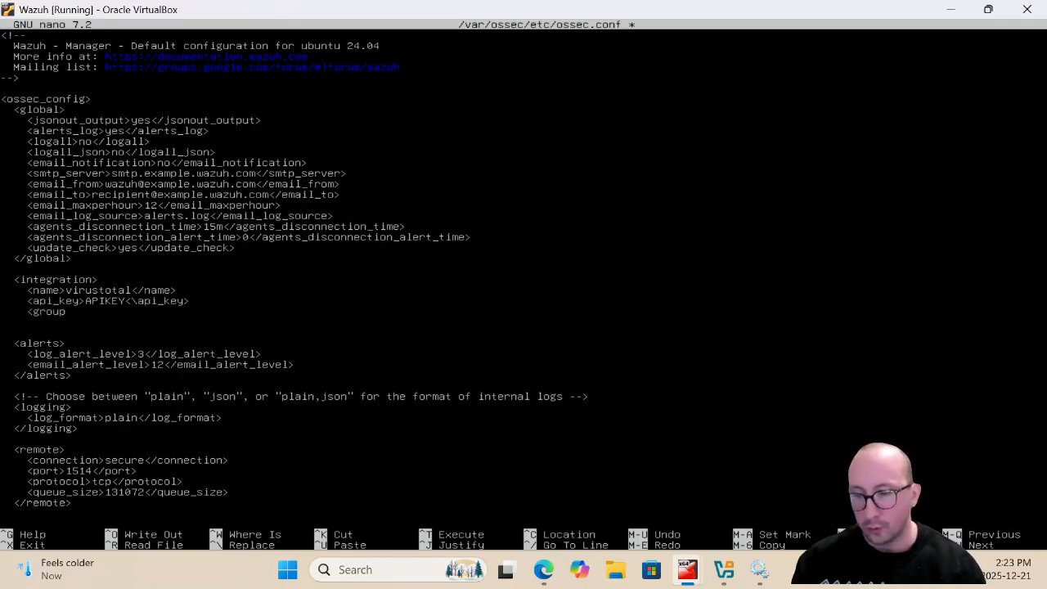
type(">syscheck<")
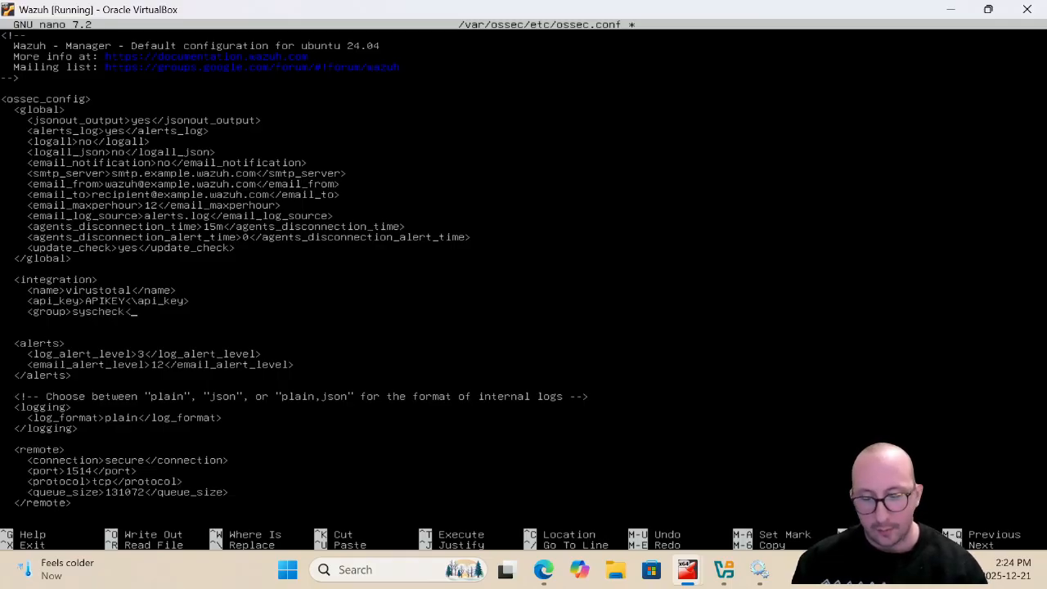
type("/group>")
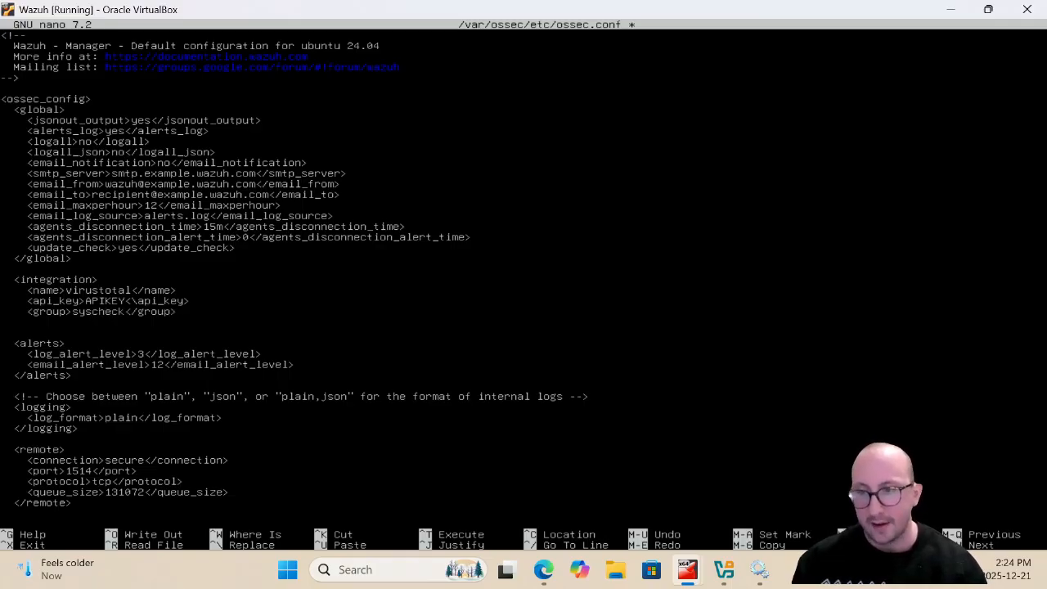
Add the line <alert_format>json</alert_format> below the group line of the integration block.
key("Return")
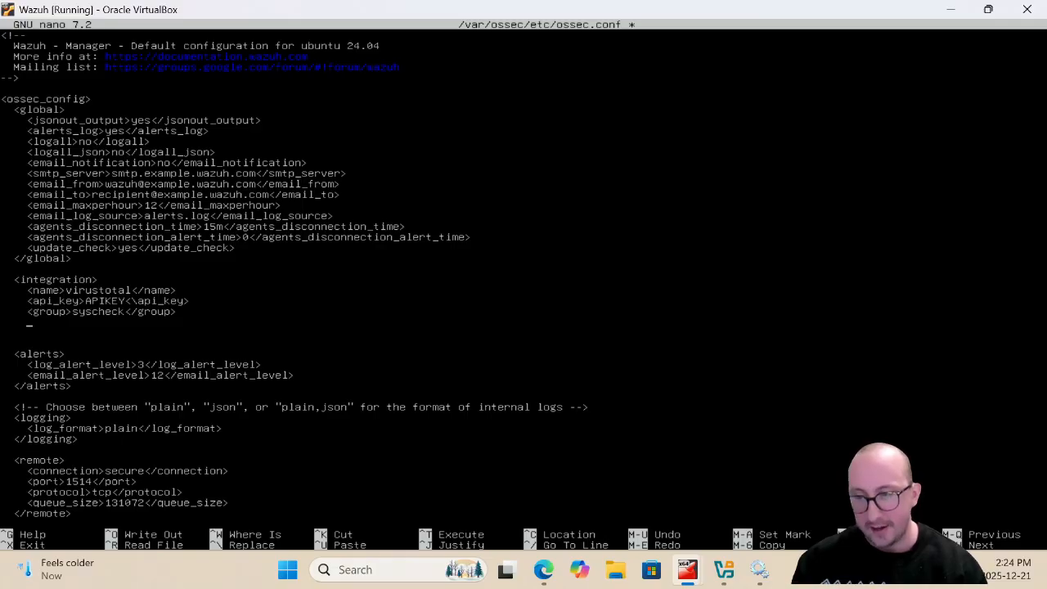
type("<a")
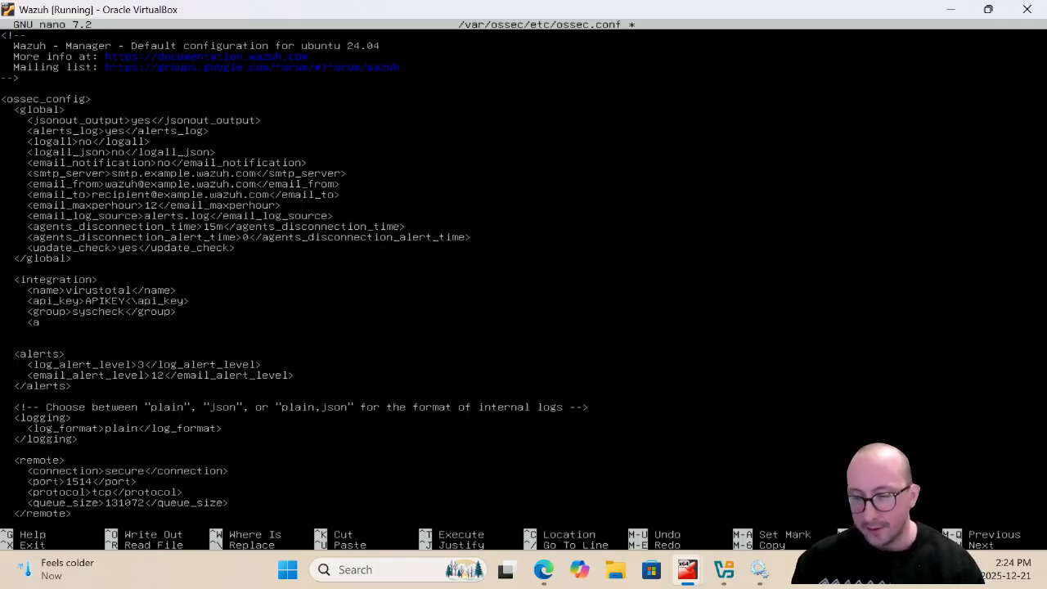
type("lert_forma")
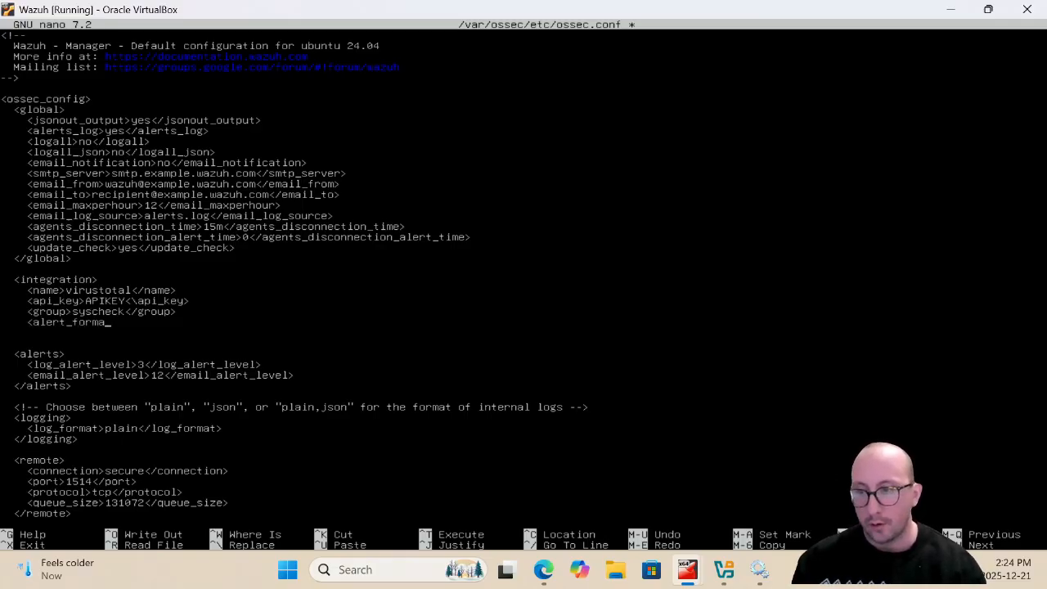
type("t>json")
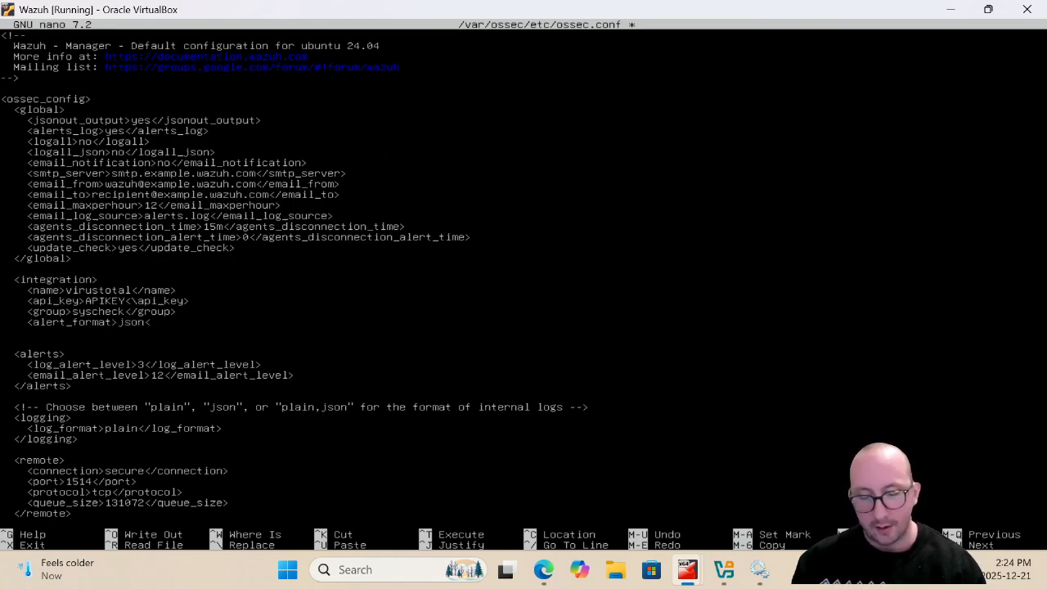
type("</alert")
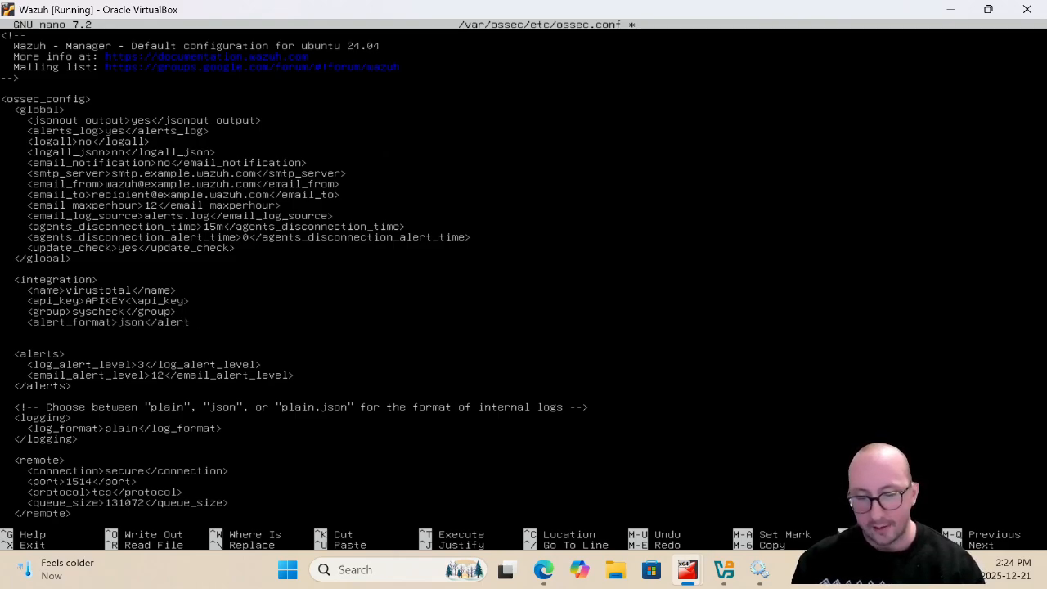
type("_format>")
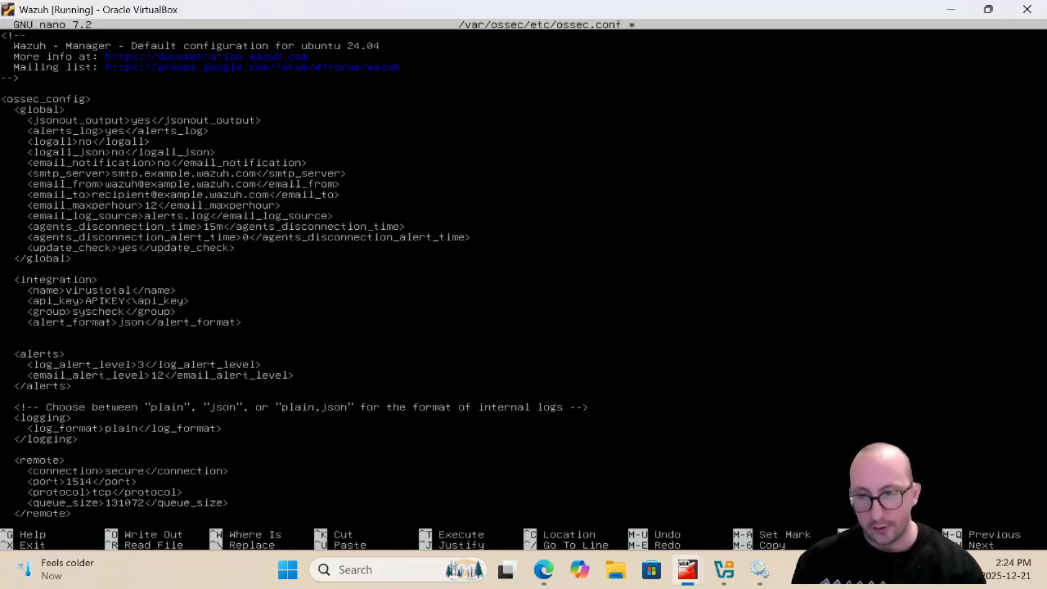
Close the block with </integration>, then save ossec.conf under its existing name and exit the editor.
key("Return")
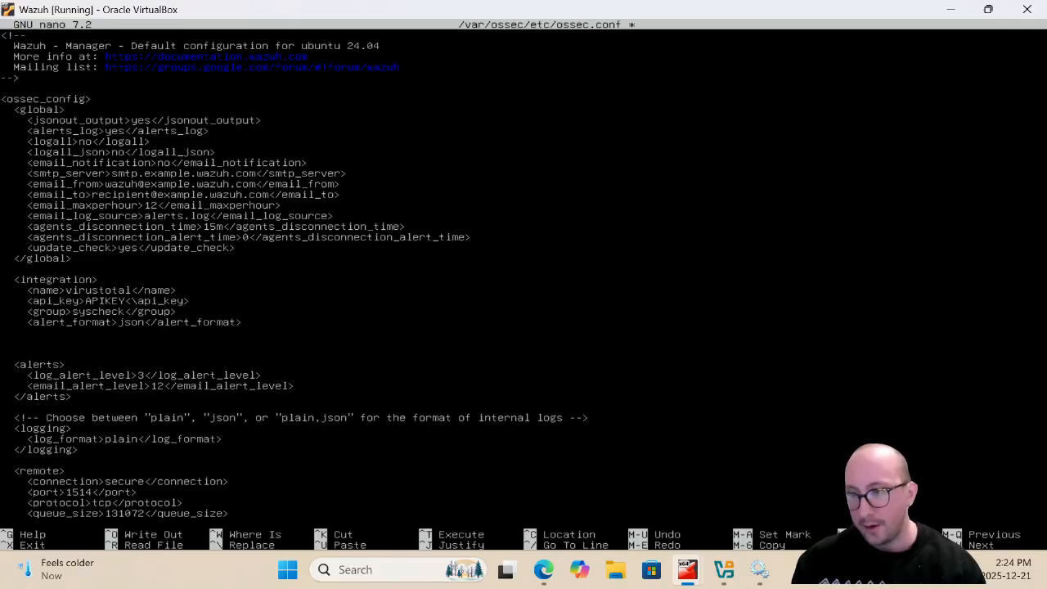
type("</integr")
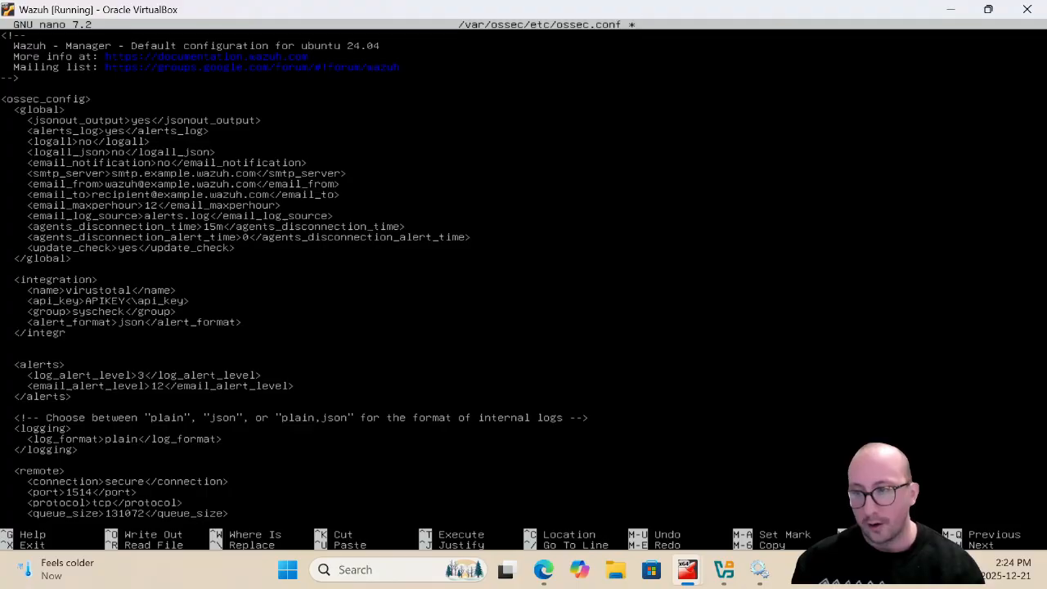
type("ation>")
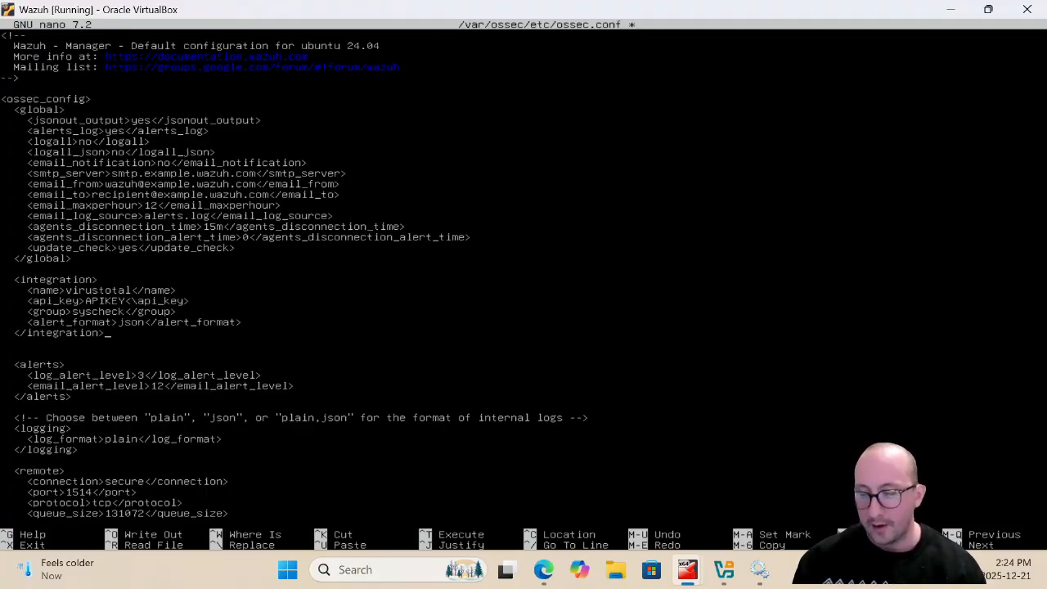
key("ctrl+x")
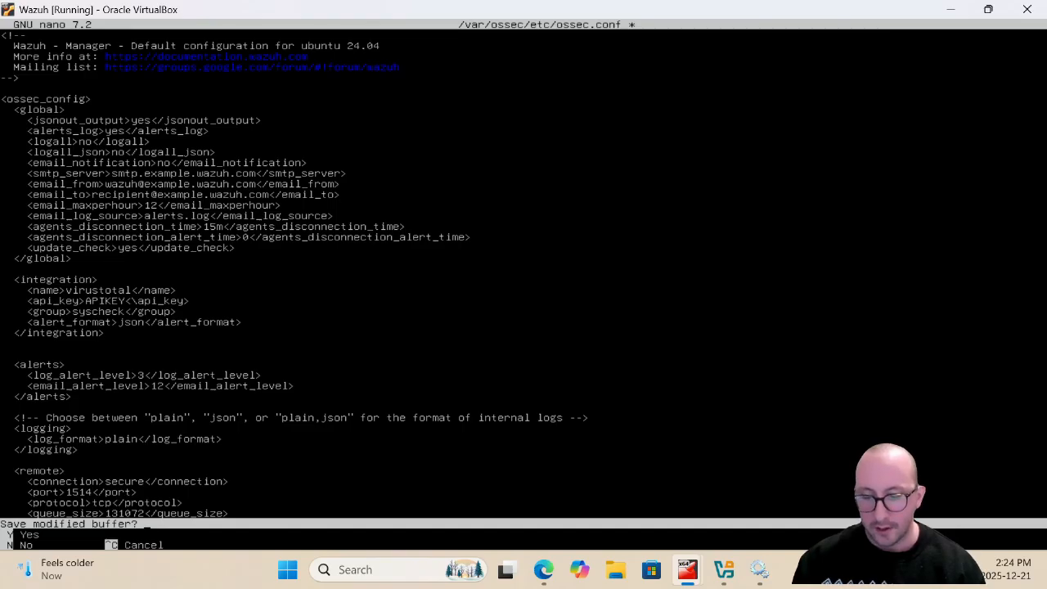
key("y")
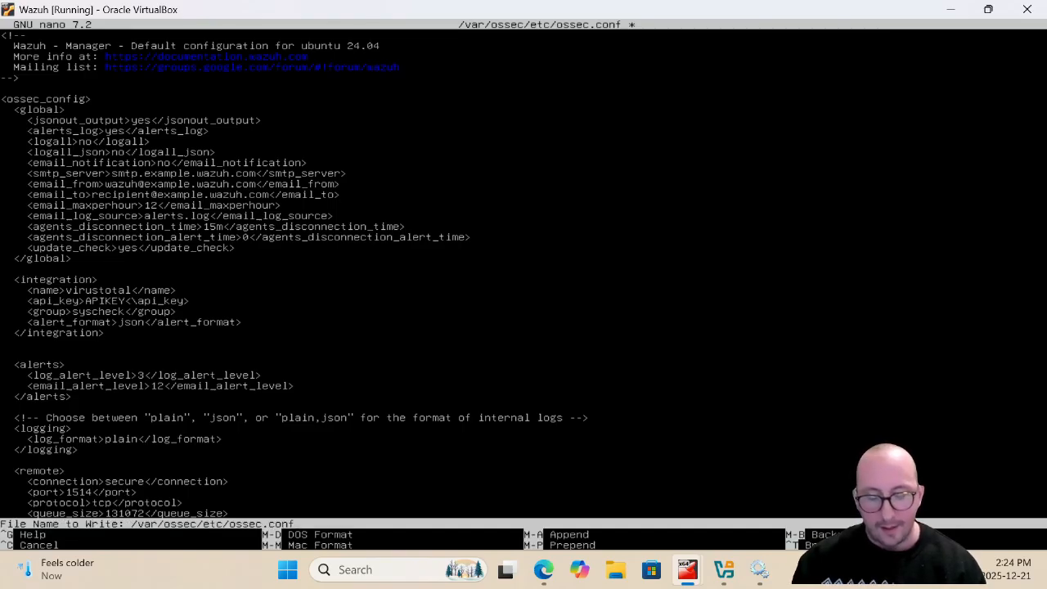
key("Return")
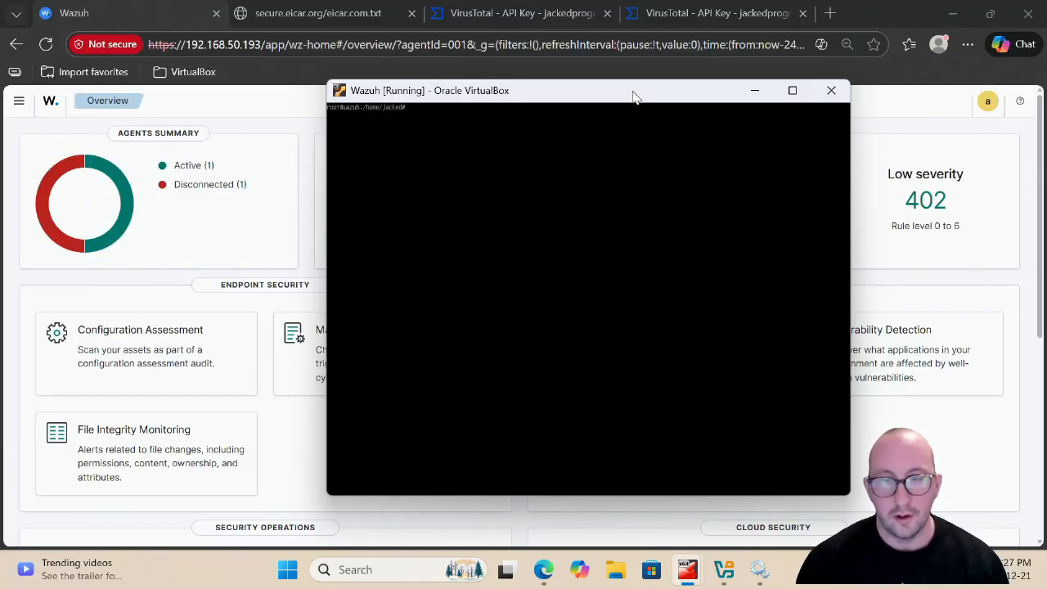
Maximize the Wazuh virtual machine window and try to restart the manager with sudo systemctl restart wazuh-manager.
double_click(634, 96)
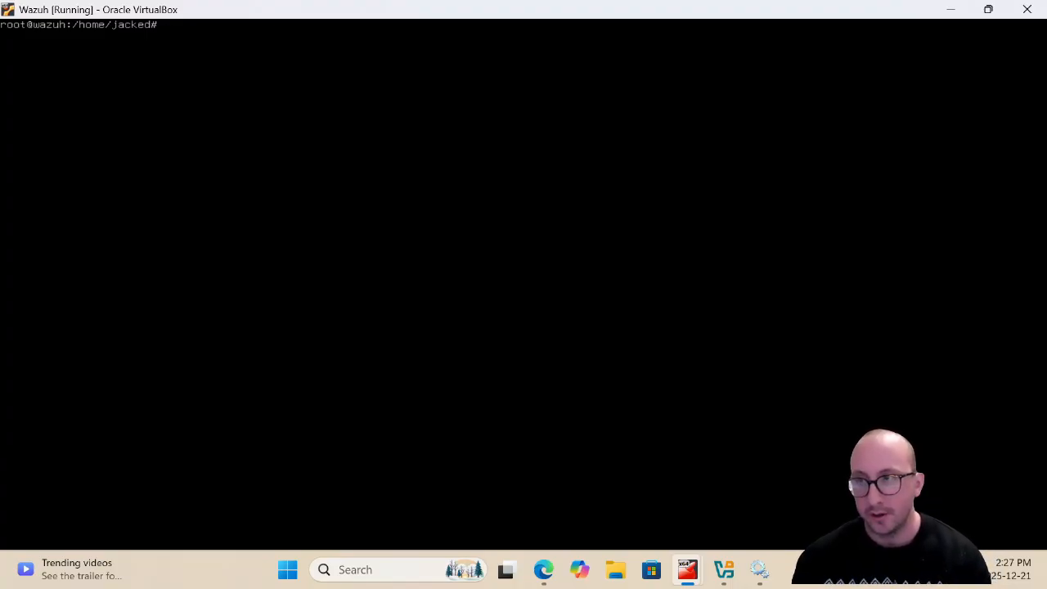
type("sudo")
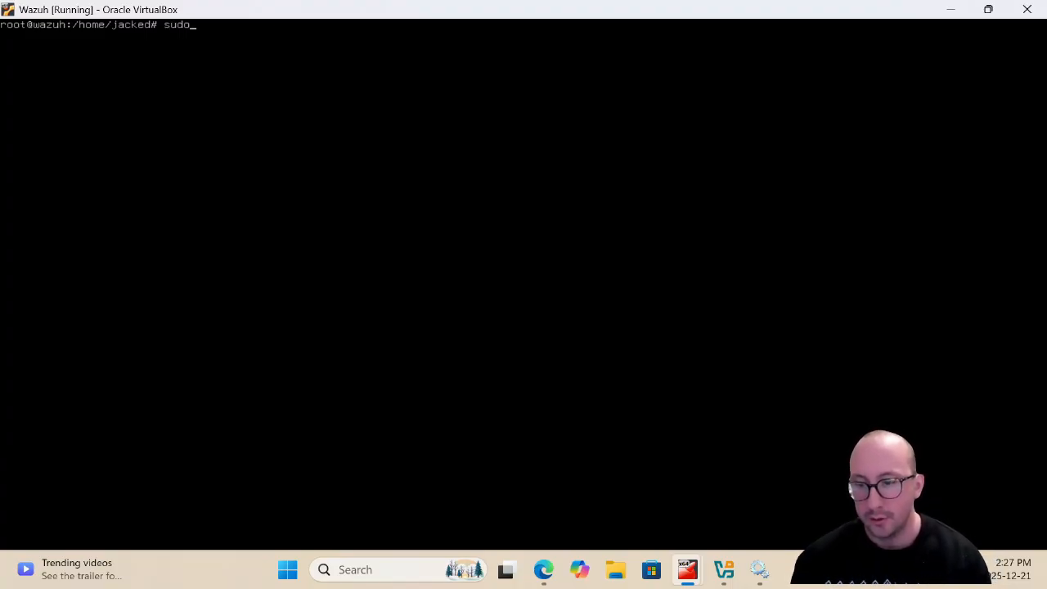
type(" systemctl")
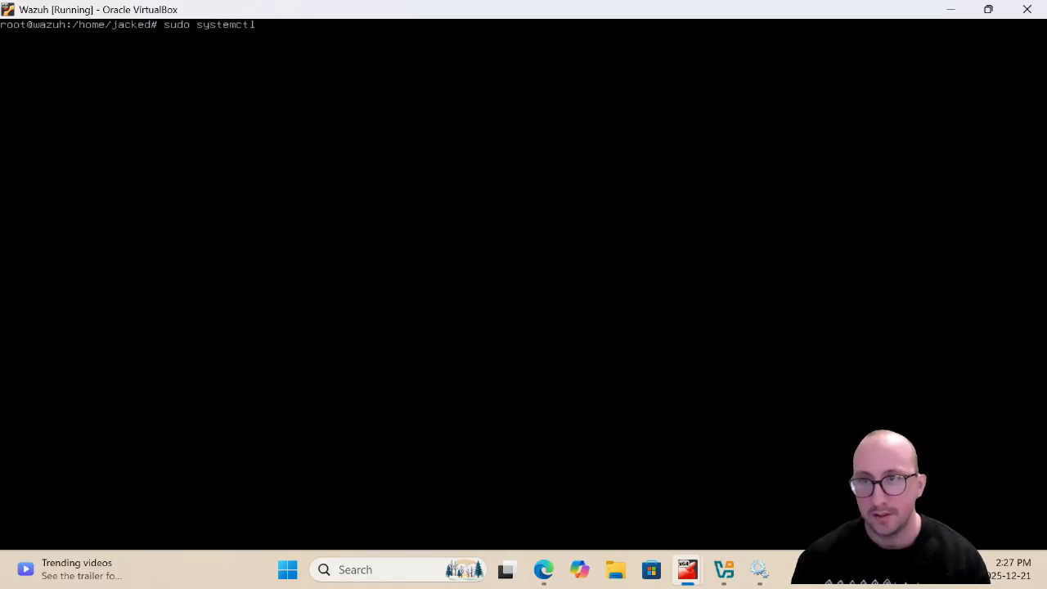
type(" restart")
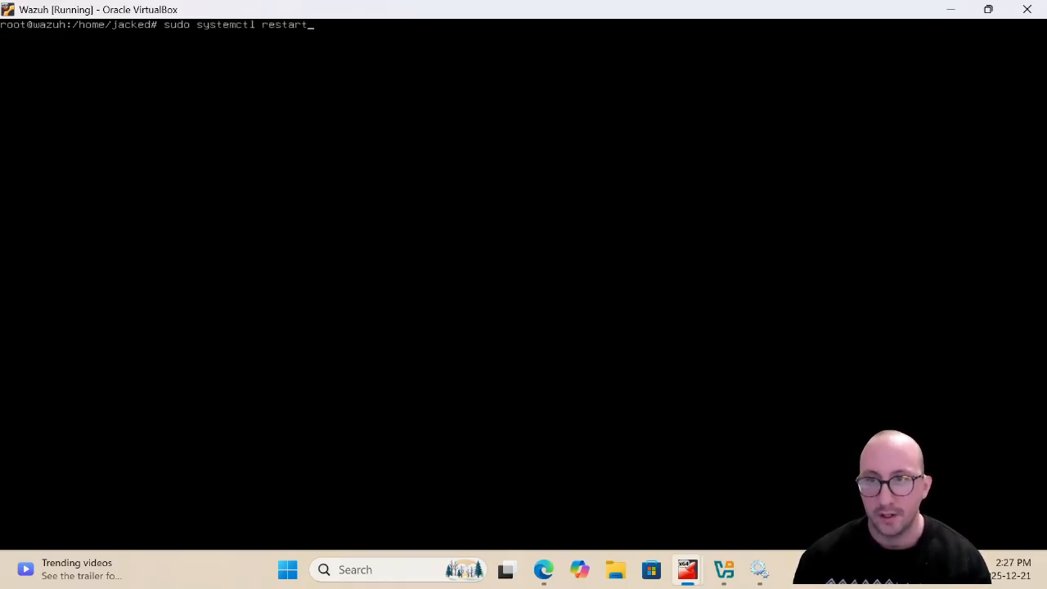
type(" wazuh")
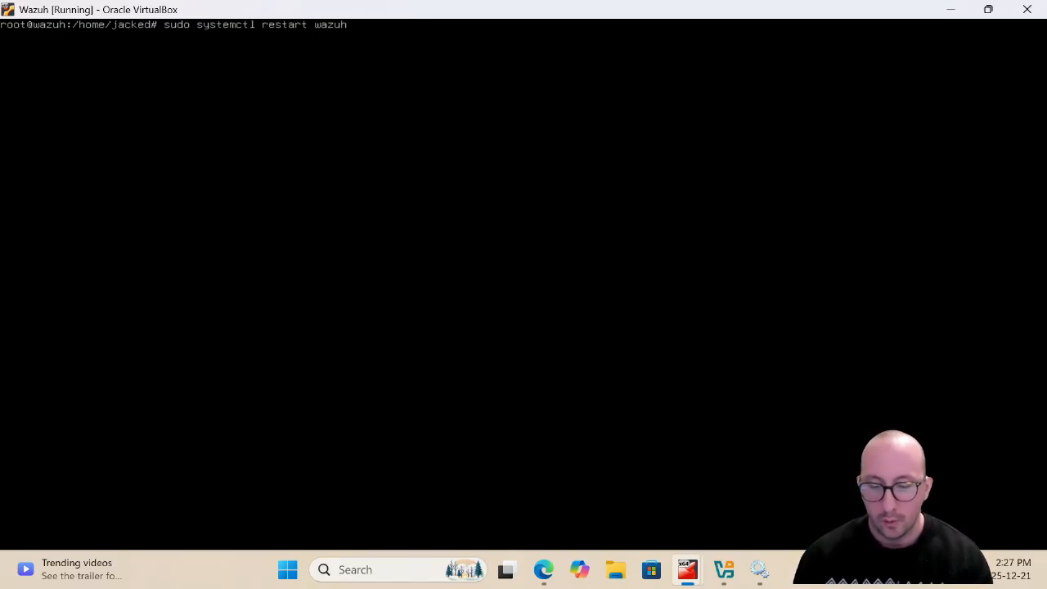
type("-manager")
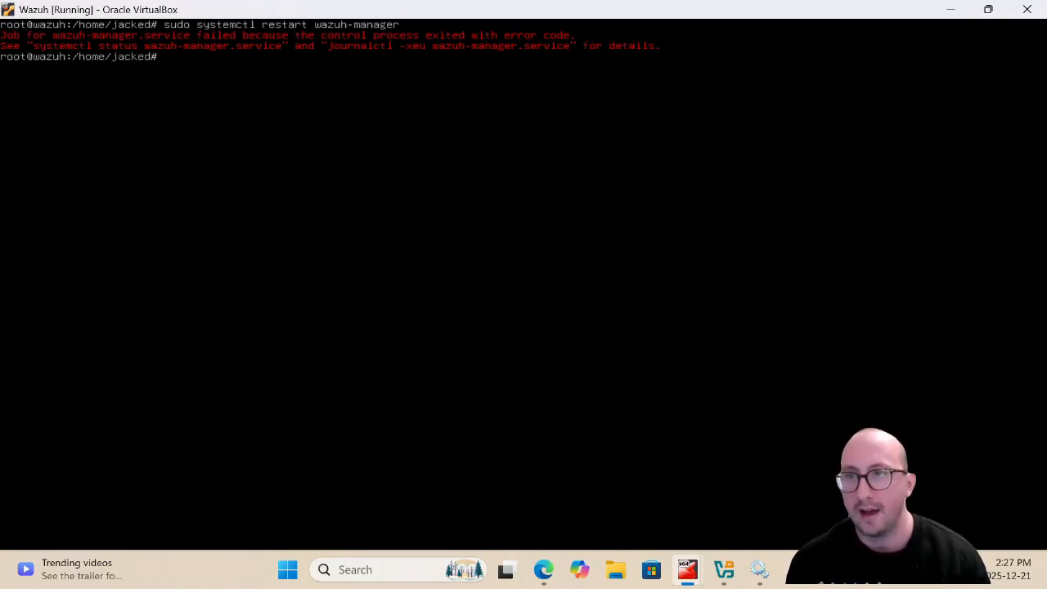
Run sudo systemctl restart wazuh-manager again to restart the manager service.
key("Up")
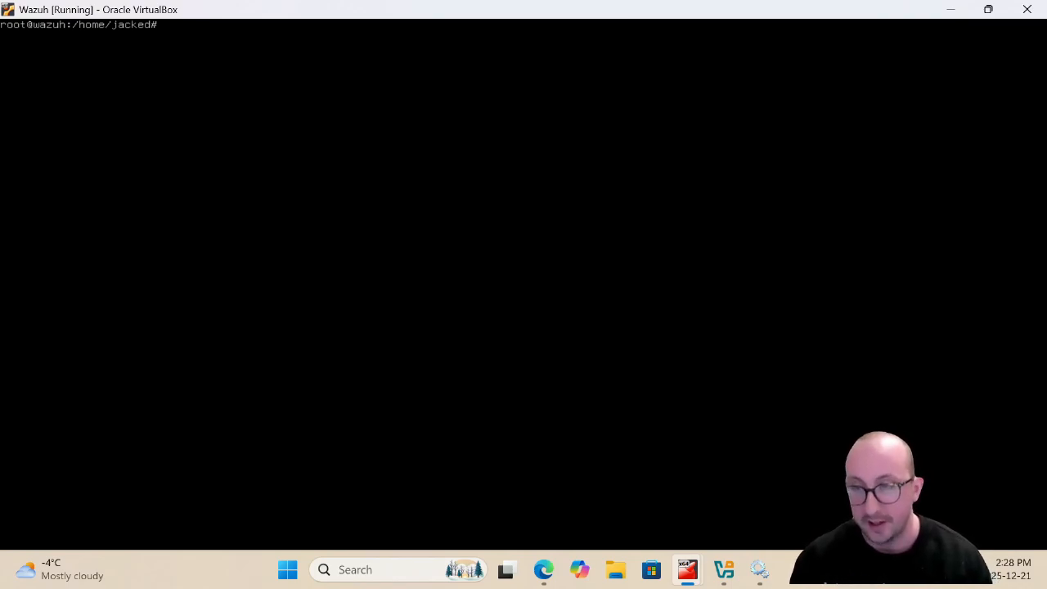
type("sudo syste")
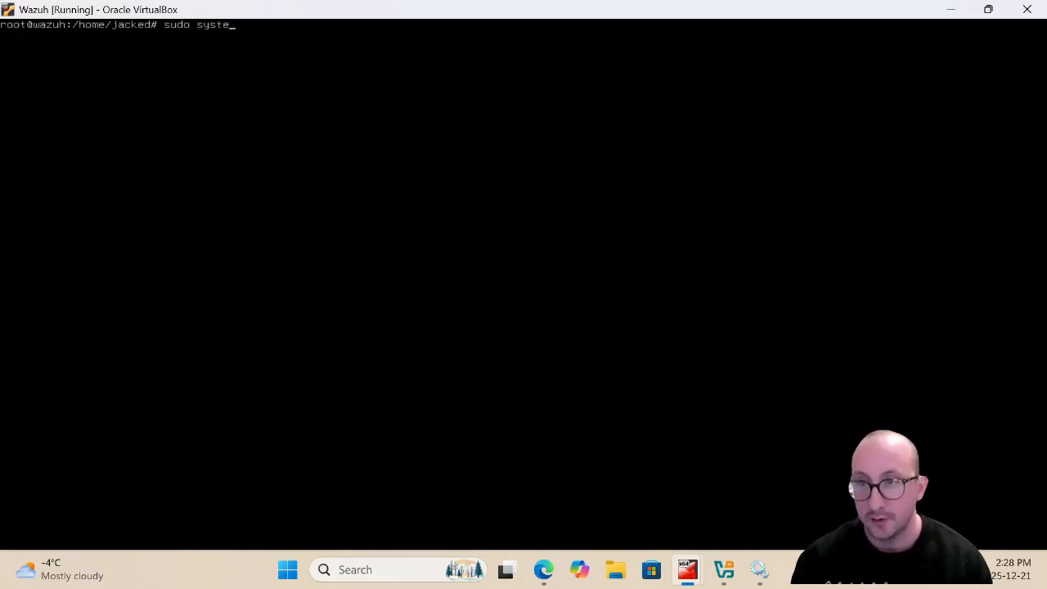
type("mctl")
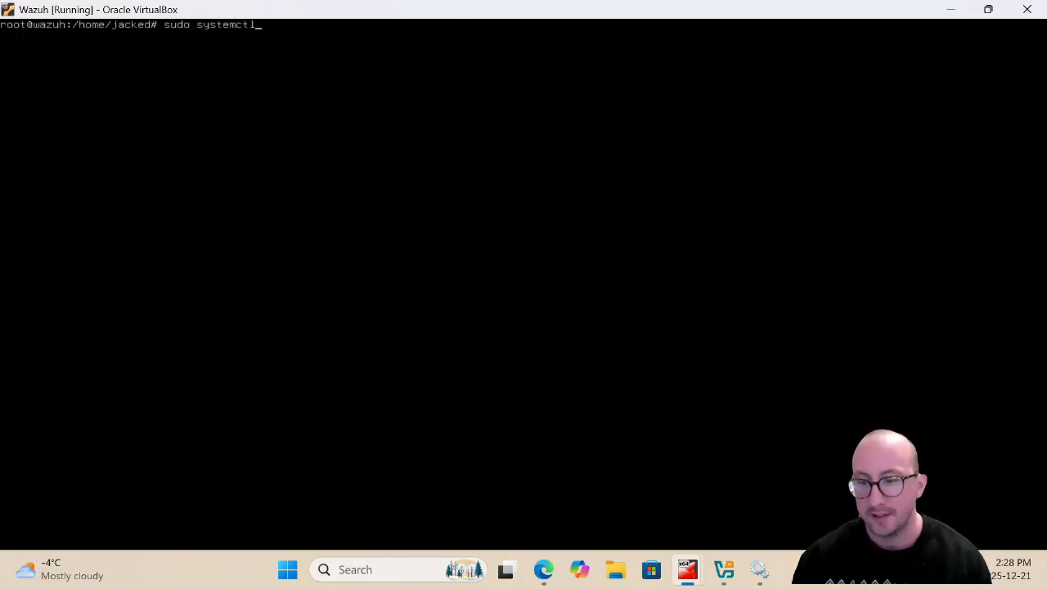
type(" res")
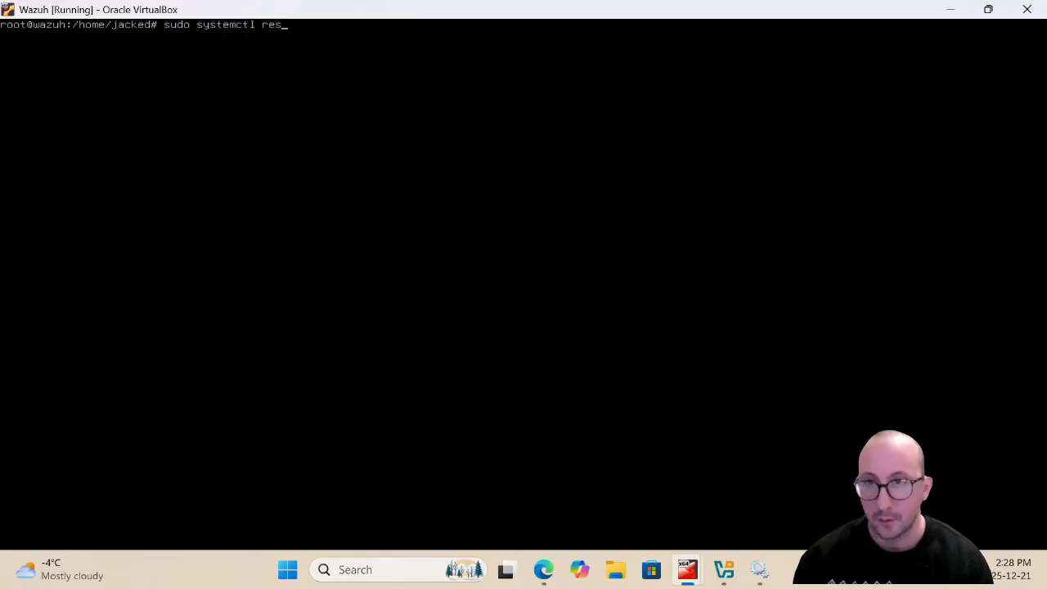
type("tart wazuh-manager")
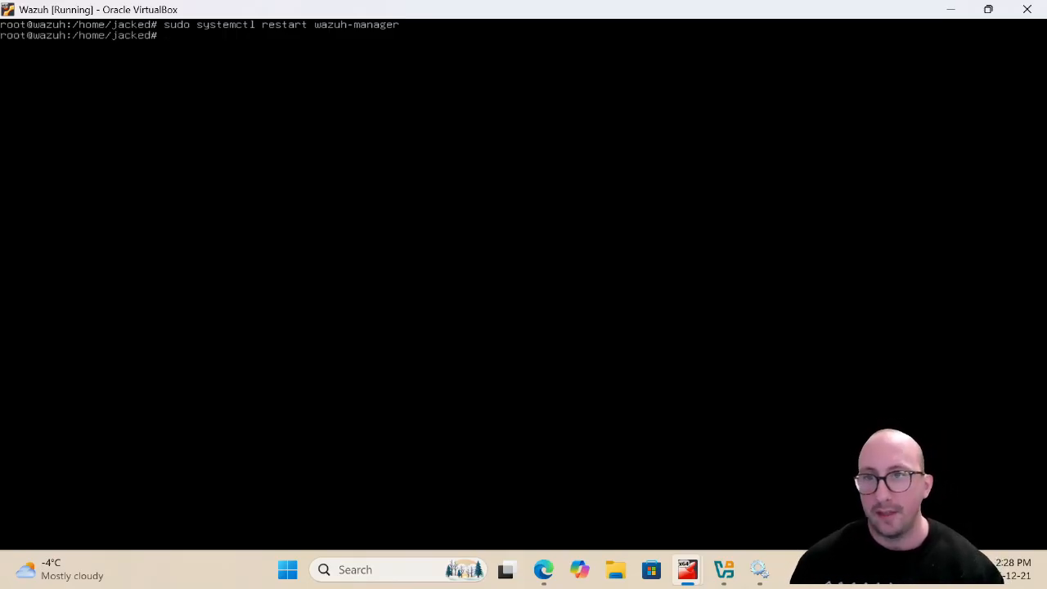
Switch to the Wazuh dashboard in the browser, check the VirusTotal entry under the server's Integrations settings, and return to the Overview.
left_click(952, 10)
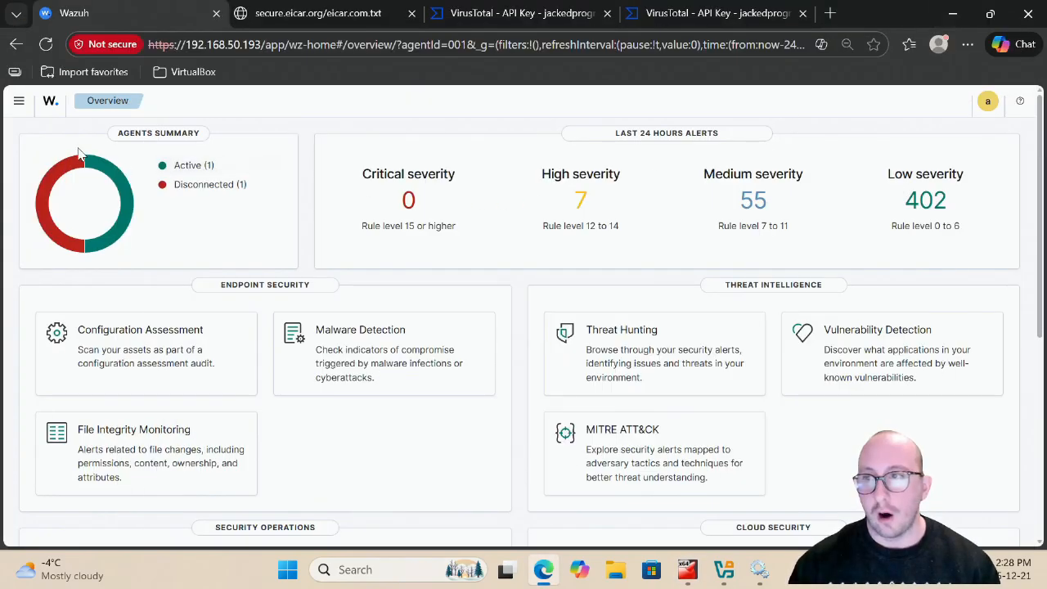
left_click(19, 102)
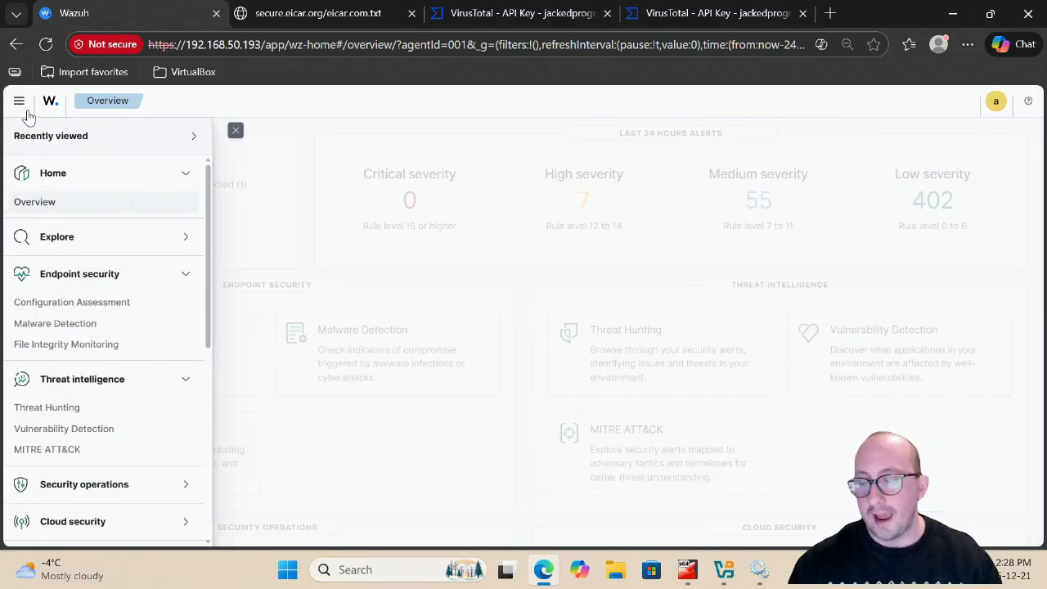
scroll(108, 278, "down", 5)
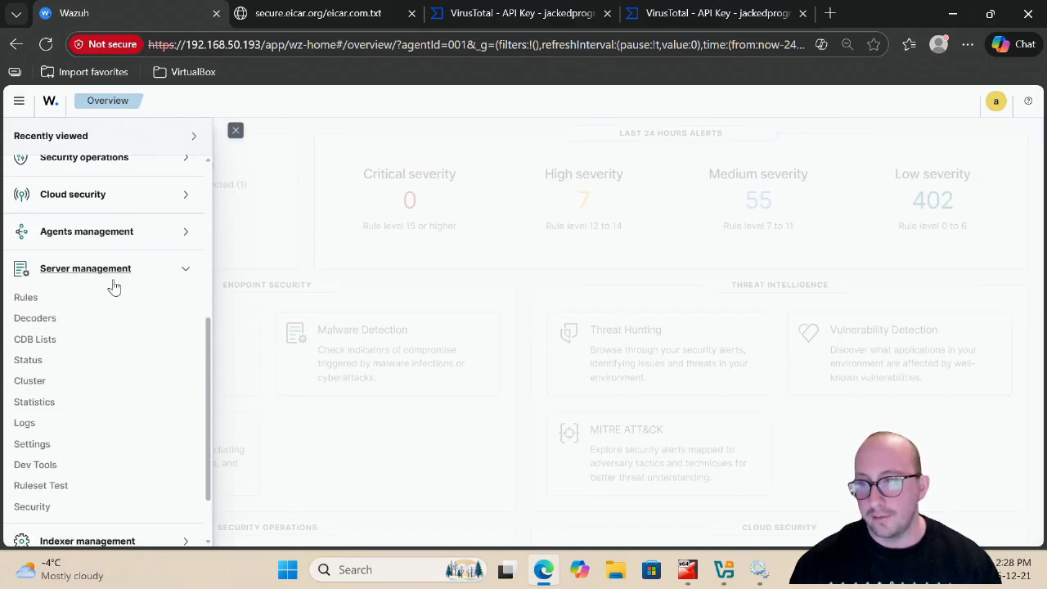
left_click(33, 444)
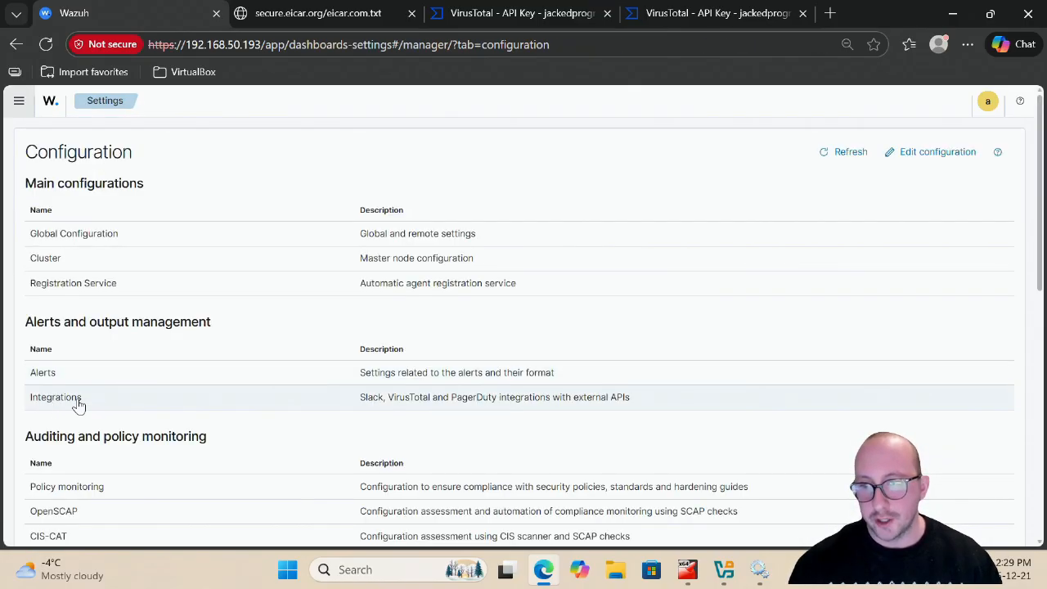
left_click(61, 407)
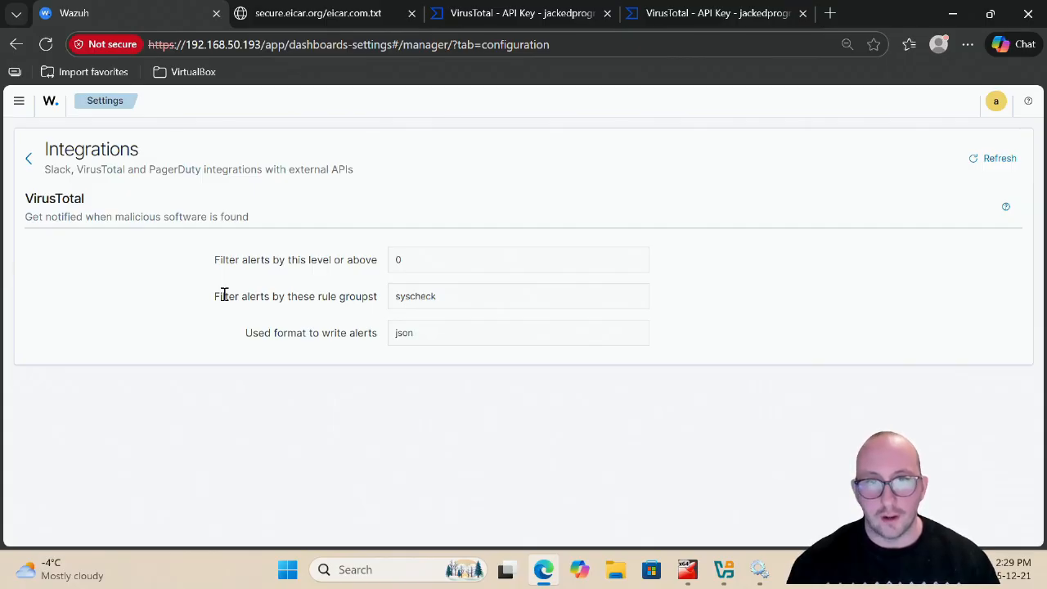
left_click(28, 158)
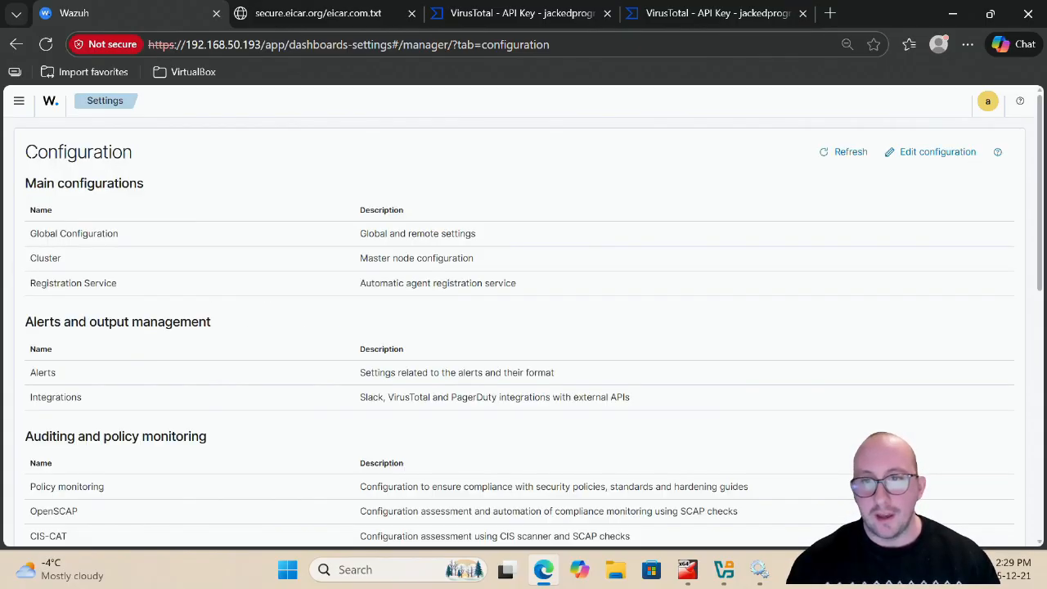
left_click(48, 102)
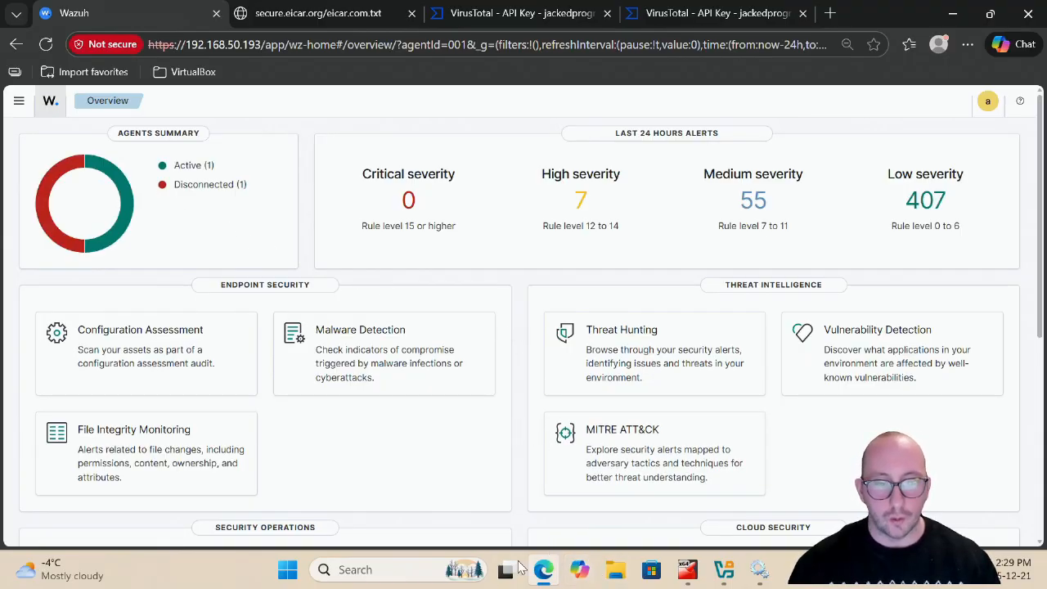
Launch Notepad as administrator, allow it to make changes, and close the ossec.conf file that is already open.
left_click(407, 572)
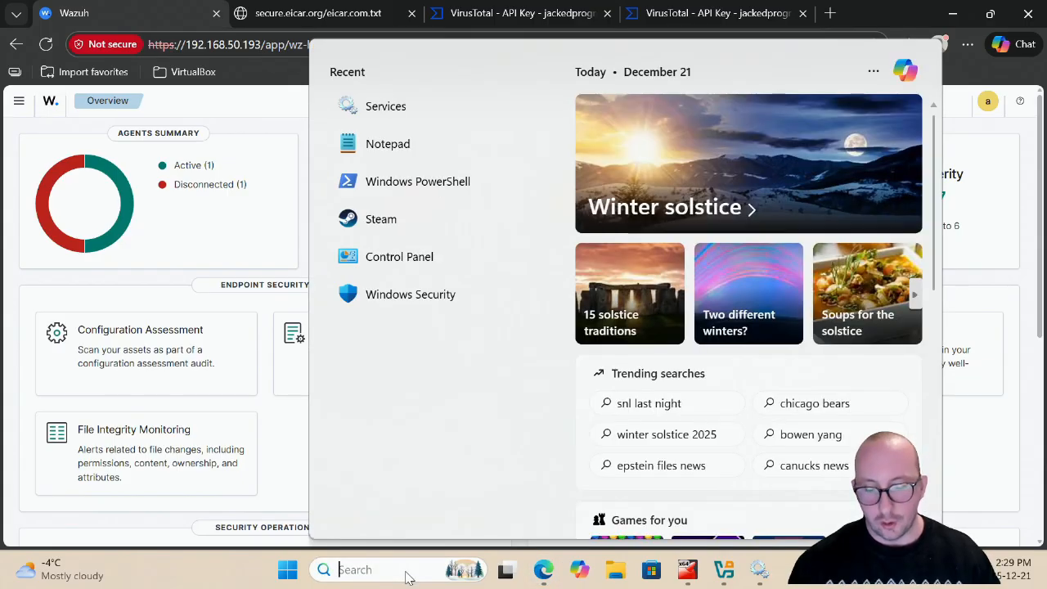
type("note")
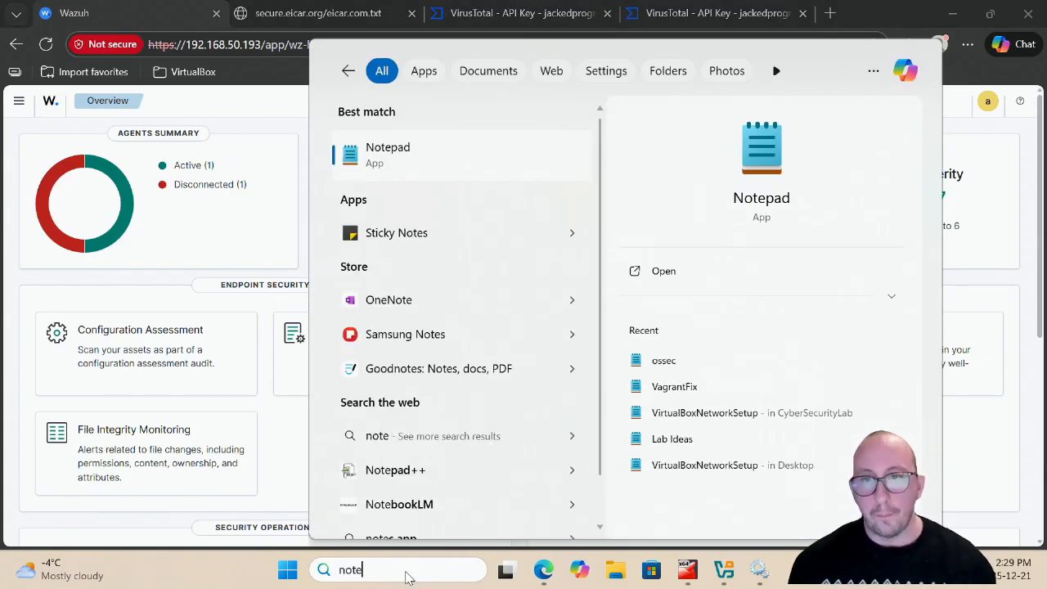
right_click(460, 166)
left_click(531, 184)
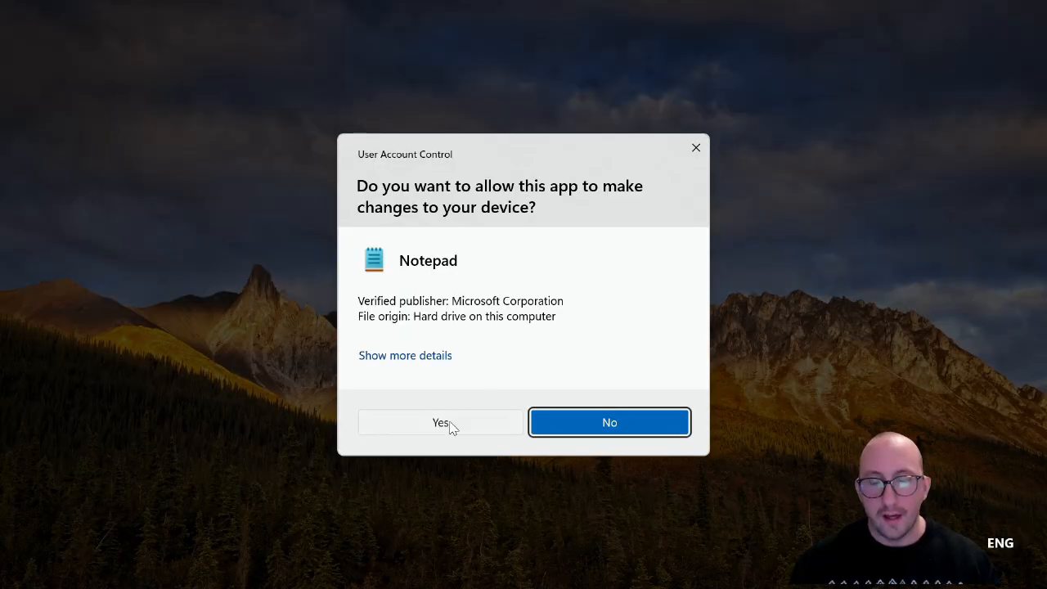
left_click(441, 423)
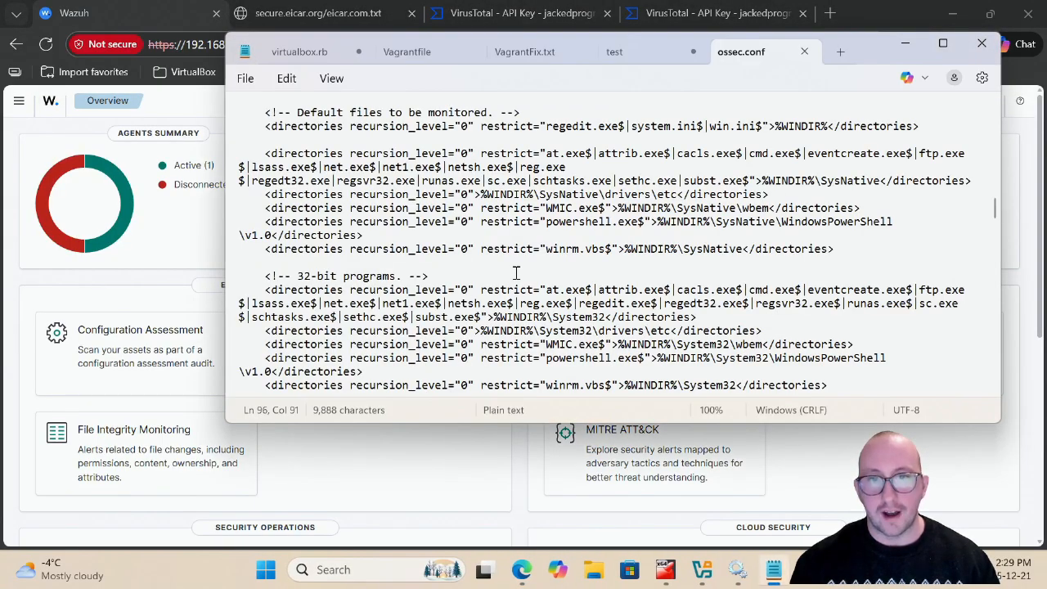
left_click(804, 50)
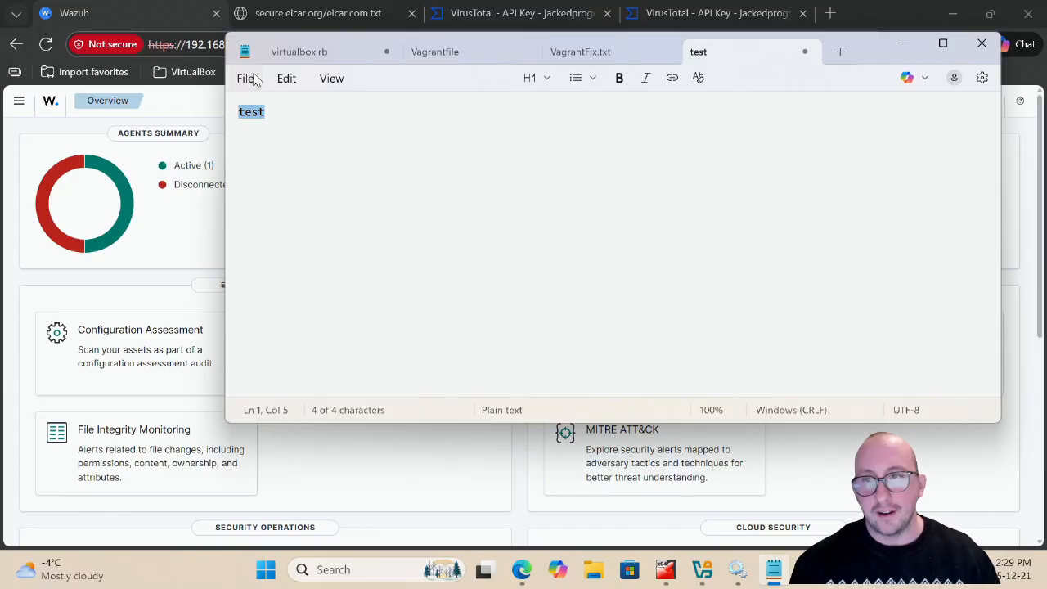
Start opening a file and browse to C:\Program Files (x86)\ossec-agent.
left_click(248, 78)
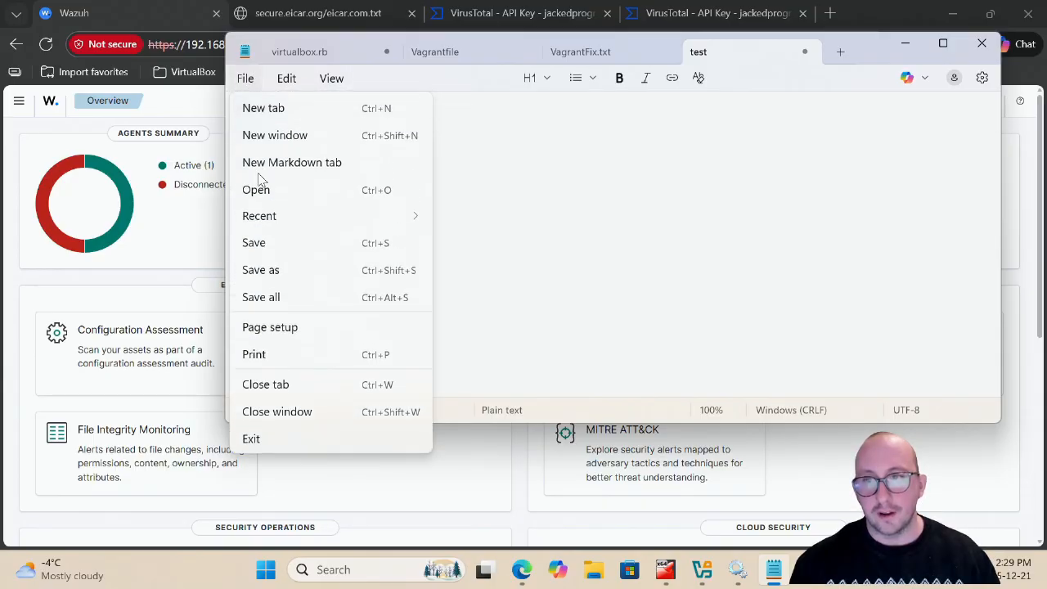
left_click(256, 190)
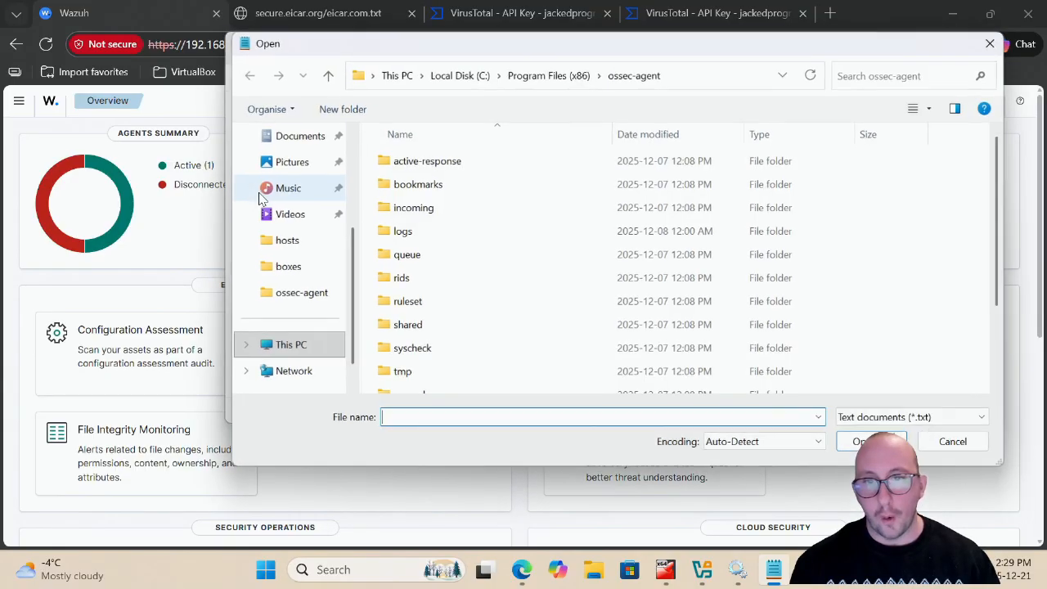
left_click(459, 76)
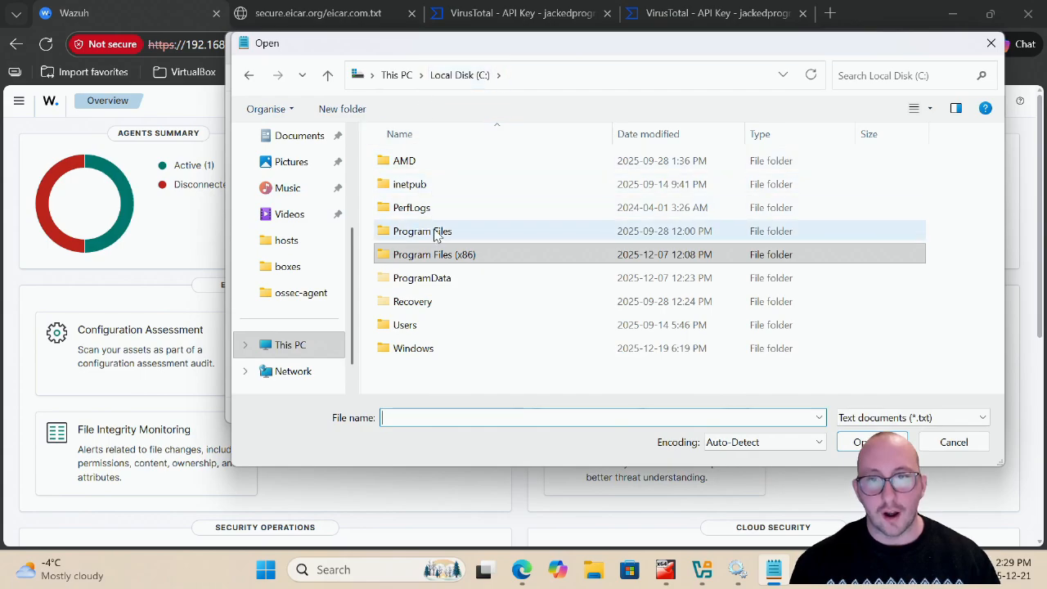
double_click(440, 260)
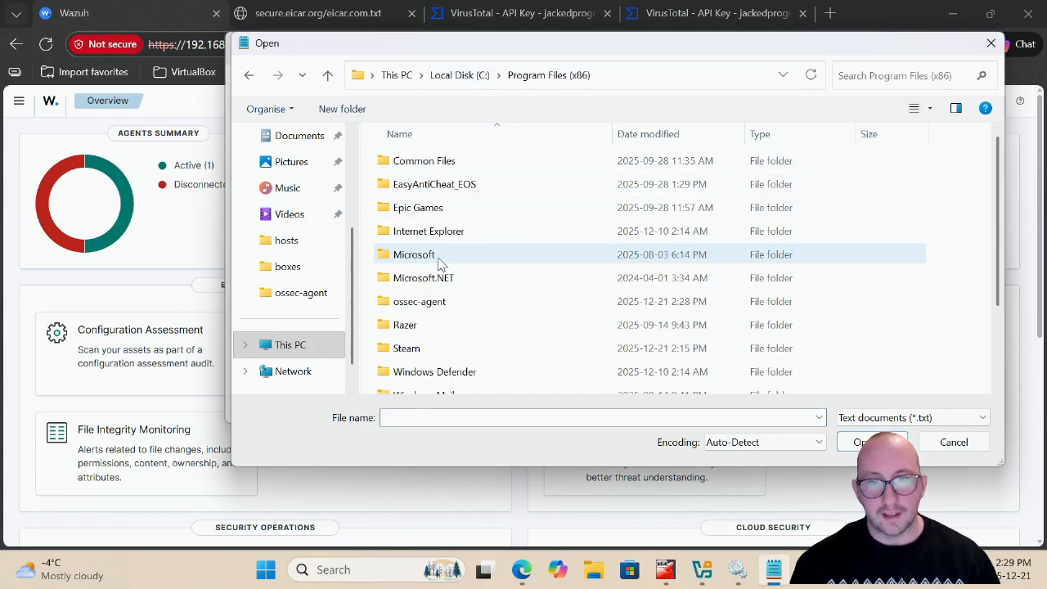
double_click(431, 303)
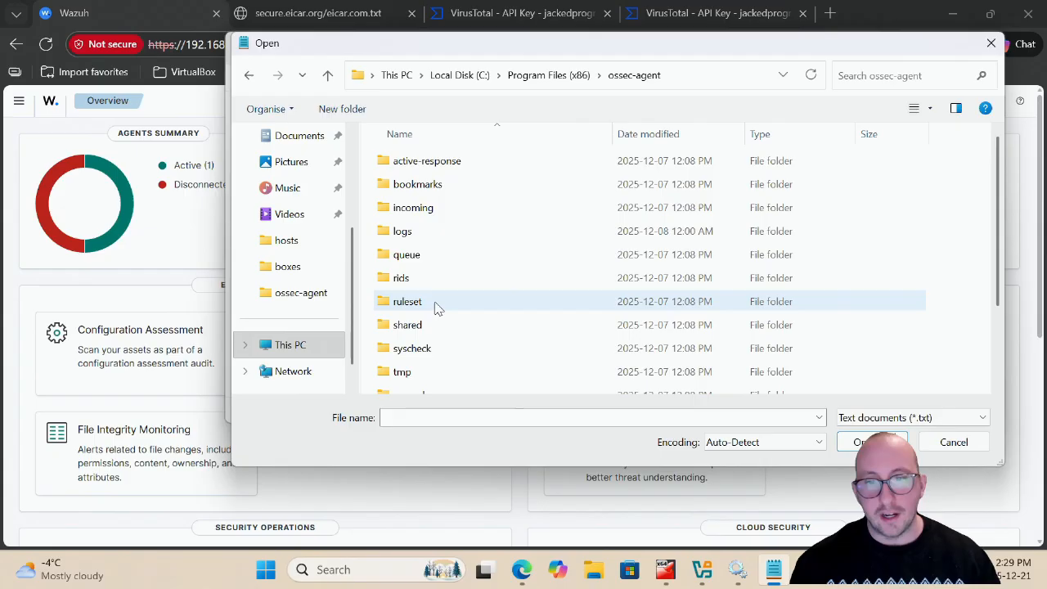
scroll(883, 374, "down", 2)
Show all file types in the ossec-agent folder and open ossec.conf.
left_click(927, 420)
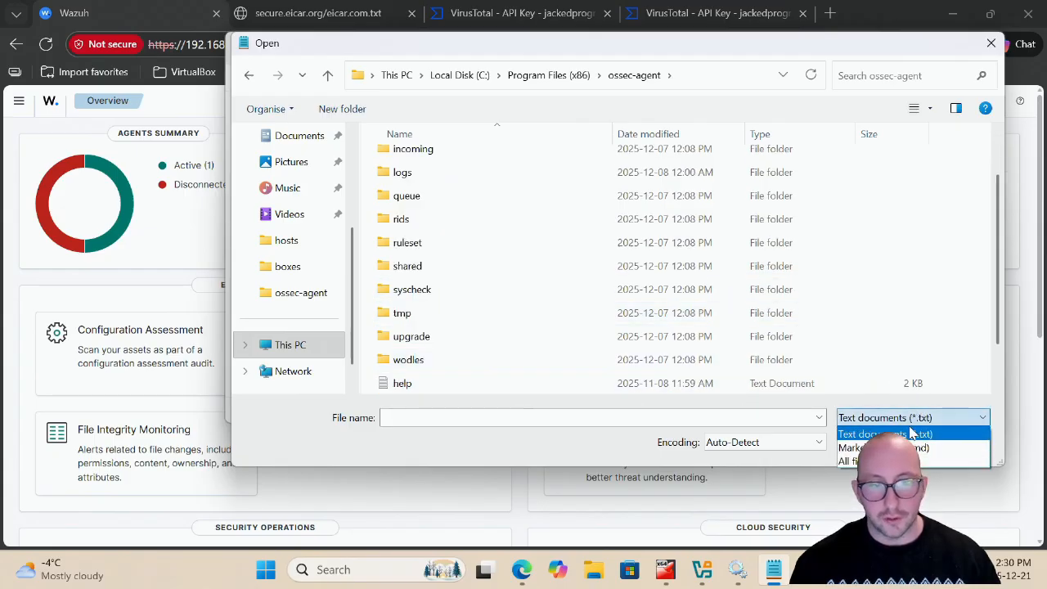
left_click(789, 54)
left_click_drag(655, 50, 473, 46)
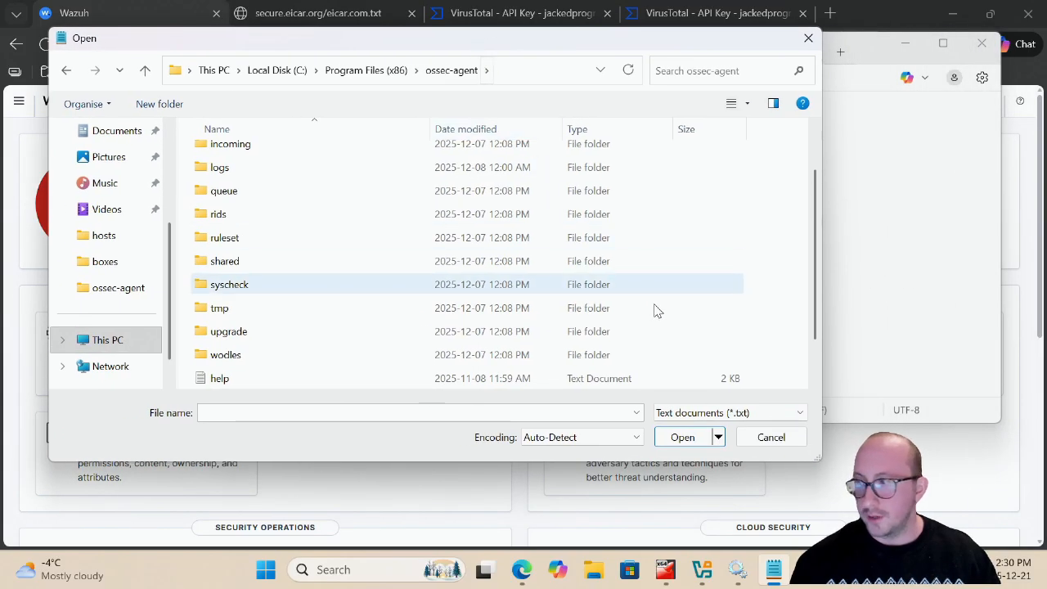
left_click(701, 412)
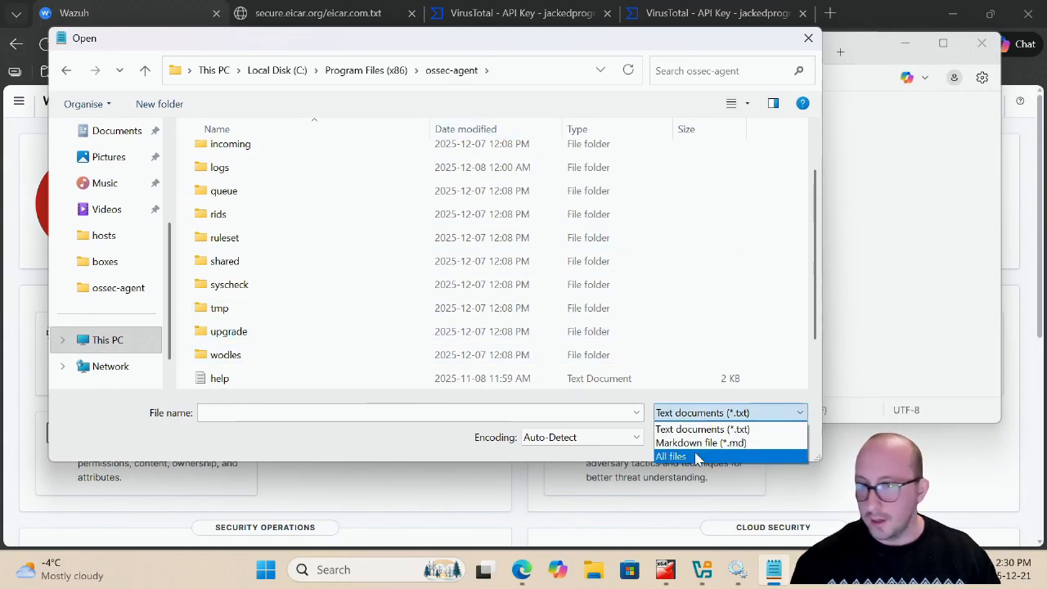
left_click(697, 456)
scroll(311, 297, "down", 10)
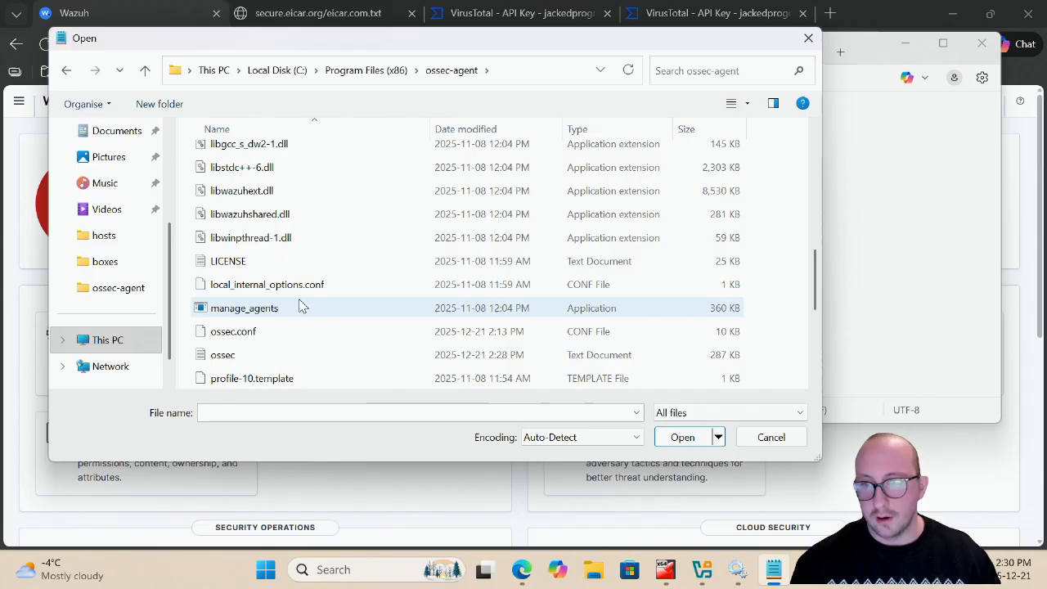
double_click(239, 333)
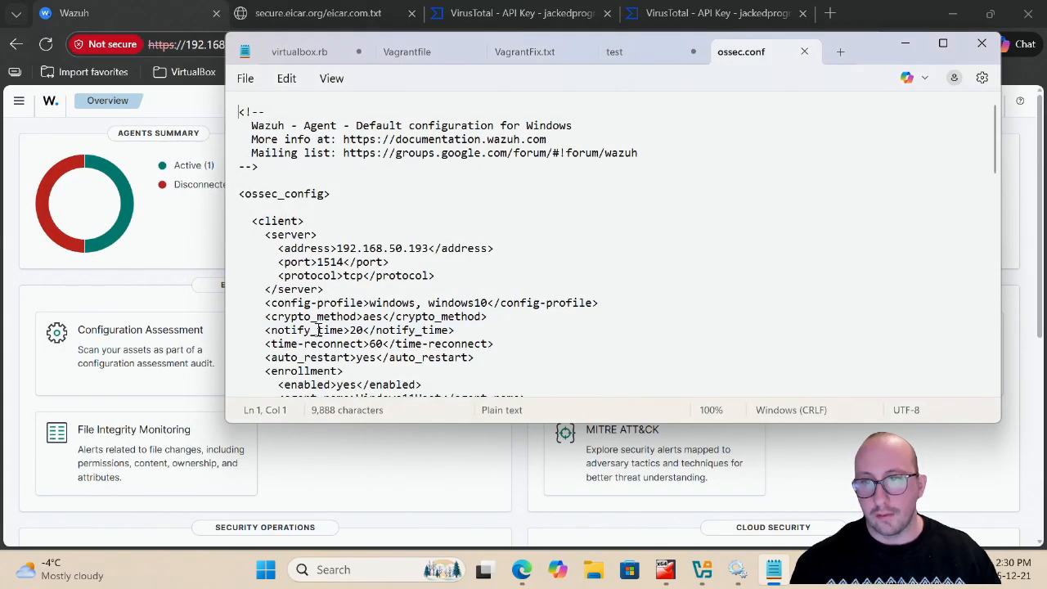
Examine the File integrity monitoring section of ossec.conf, including the syscheck block's disabled setting.
scroll(455, 243, "down", 7)
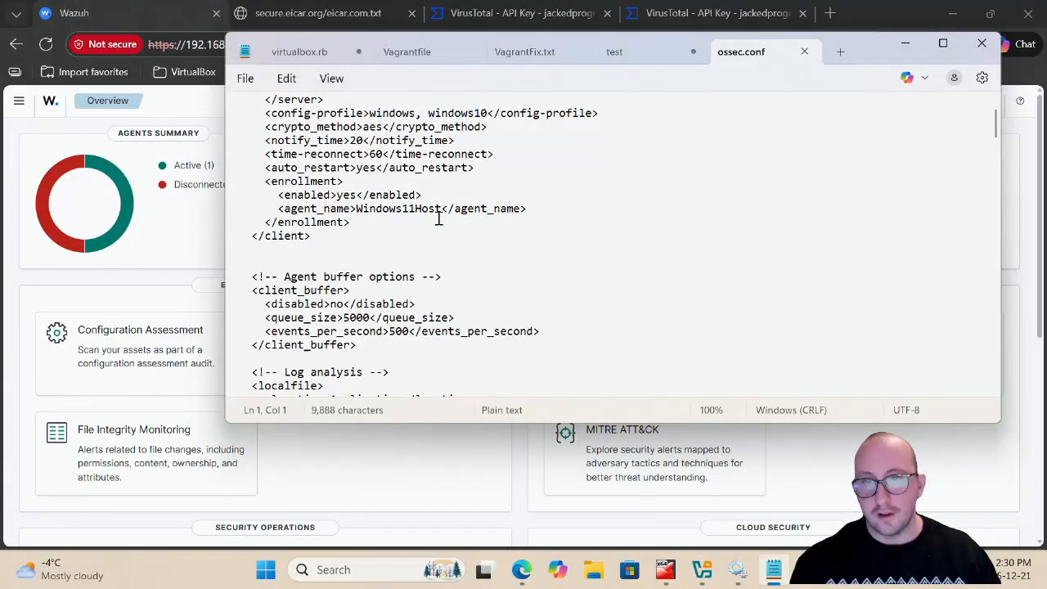
scroll(438, 218, "down", 13)
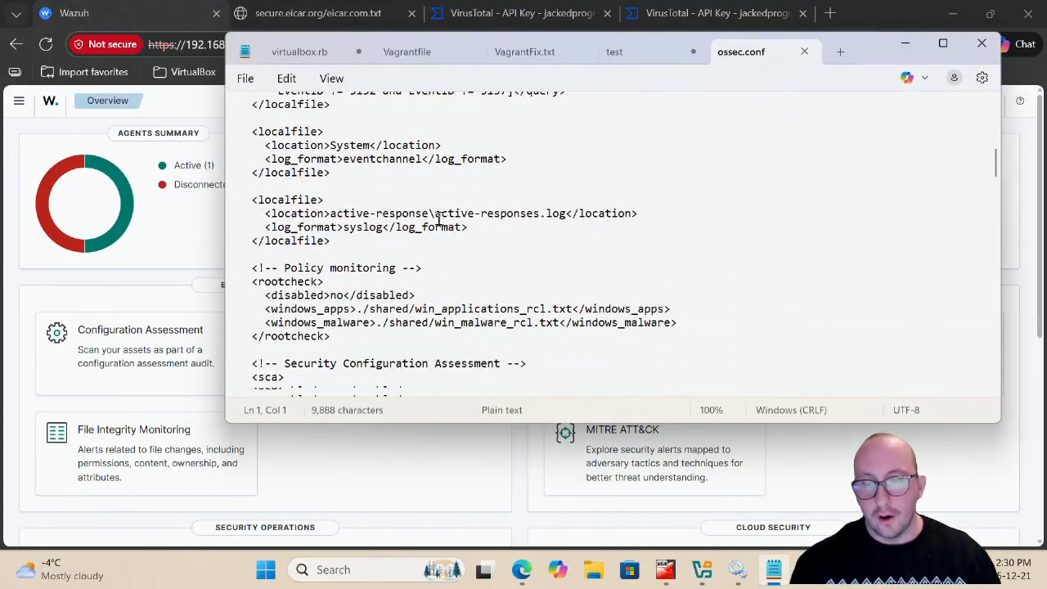
scroll(438, 218, "down", 10)
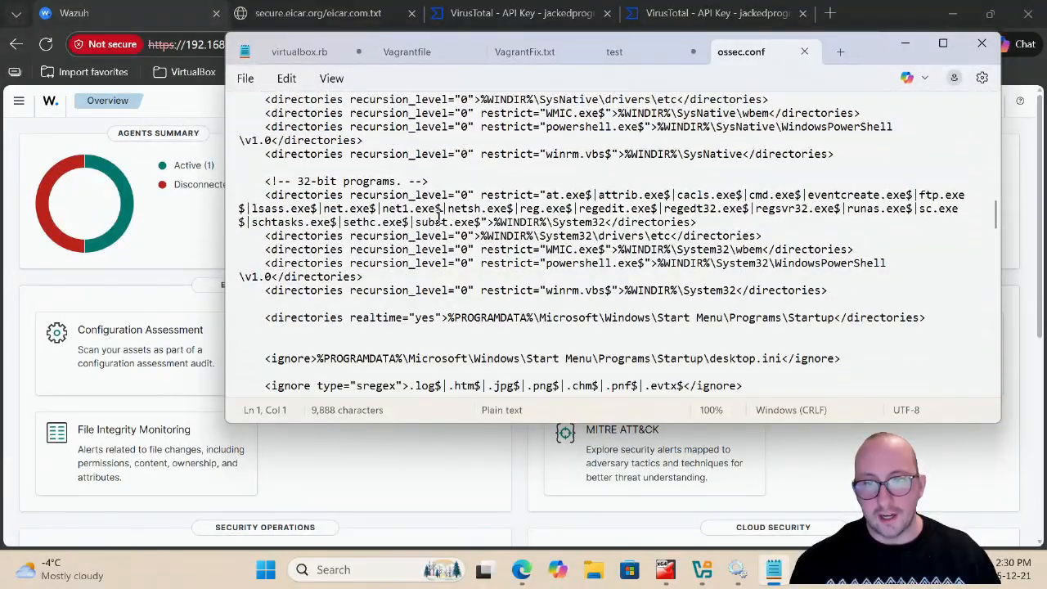
scroll(429, 211, "up", 7)
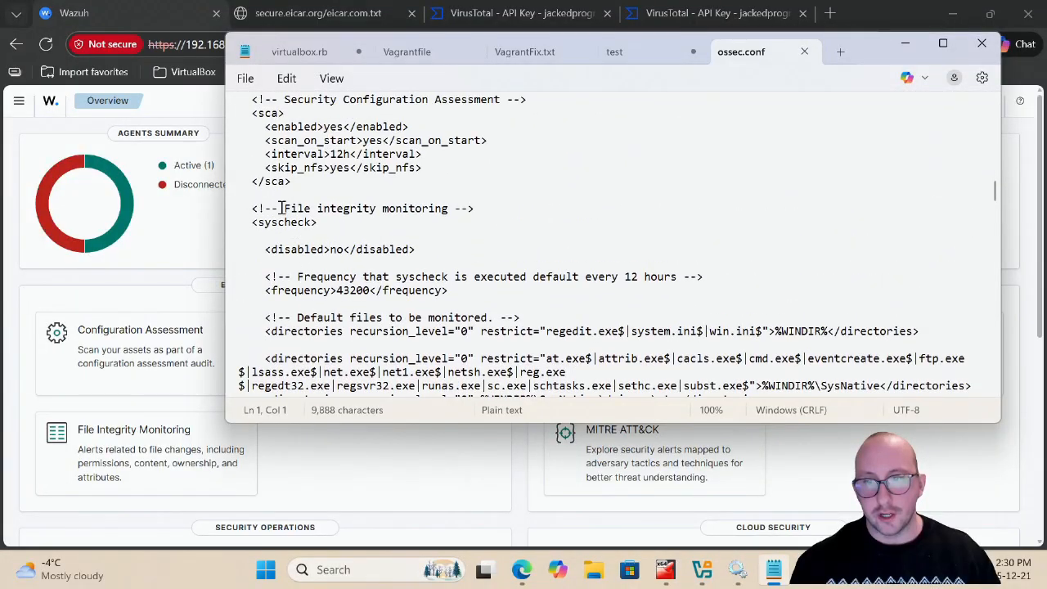
left_click_drag(255, 205, 502, 207)
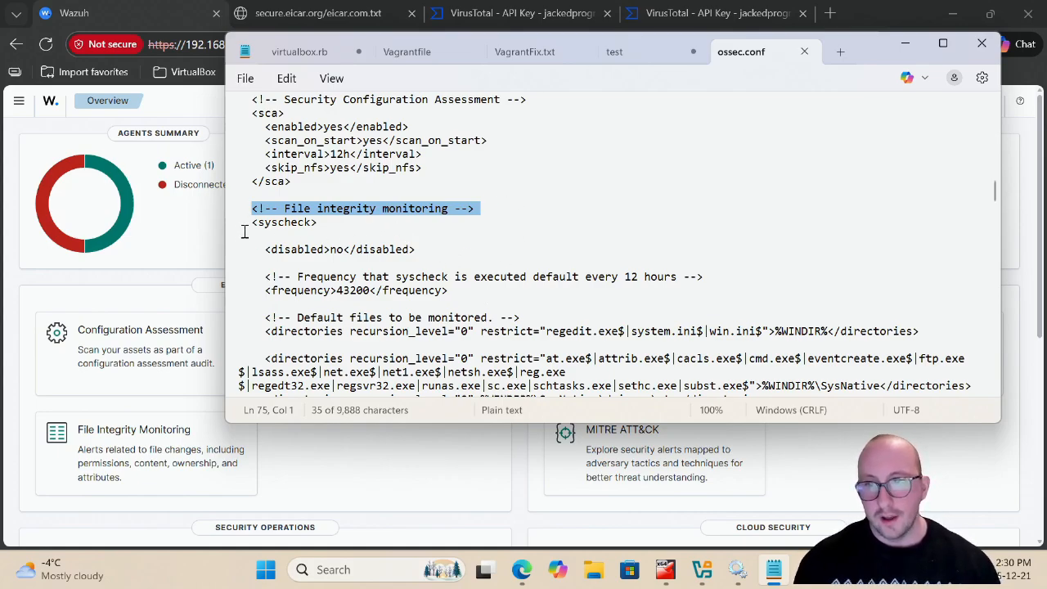
left_click_drag(252, 223, 345, 252)
left_click(332, 252)
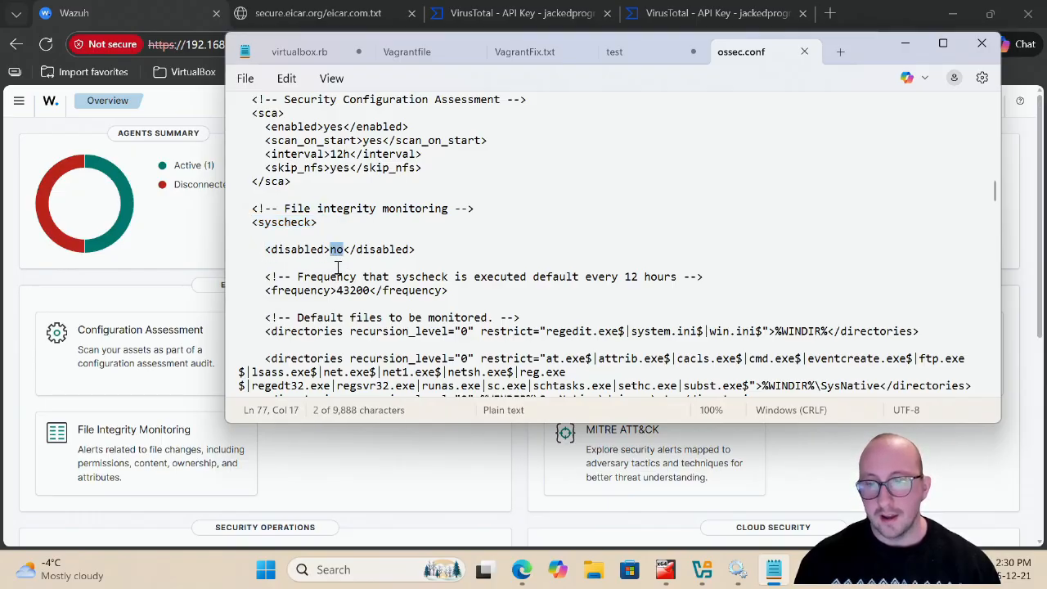
left_click(338, 268)
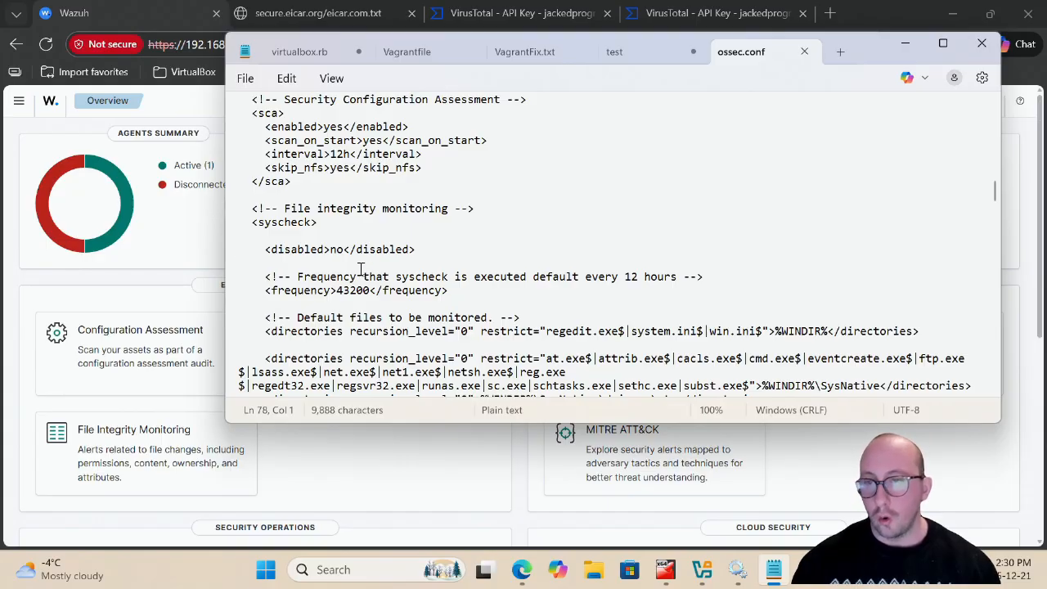
Duplicate the realtime="yes" directories entry for the Start Menu Startup folder onto the empty line directly below it.
scroll(370, 245, "down", 2)
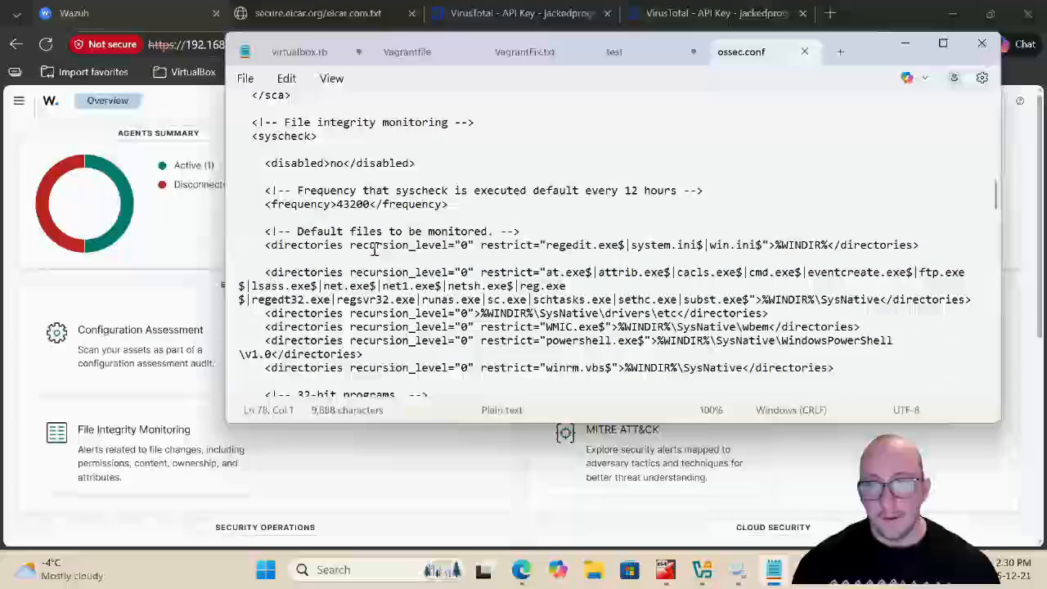
scroll(374, 249, "down", 6)
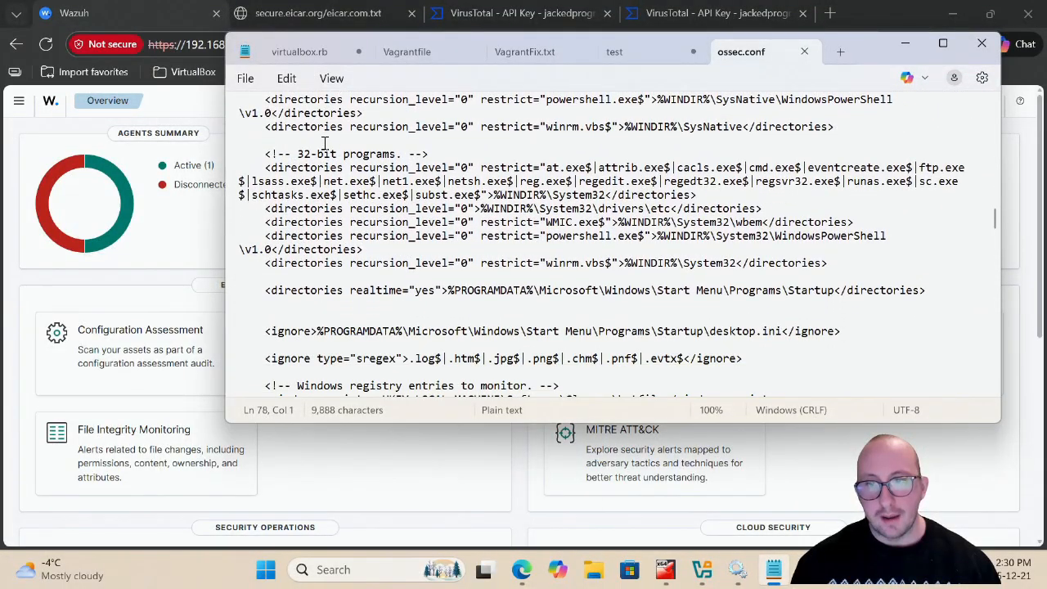
scroll(411, 215, "down", 1)
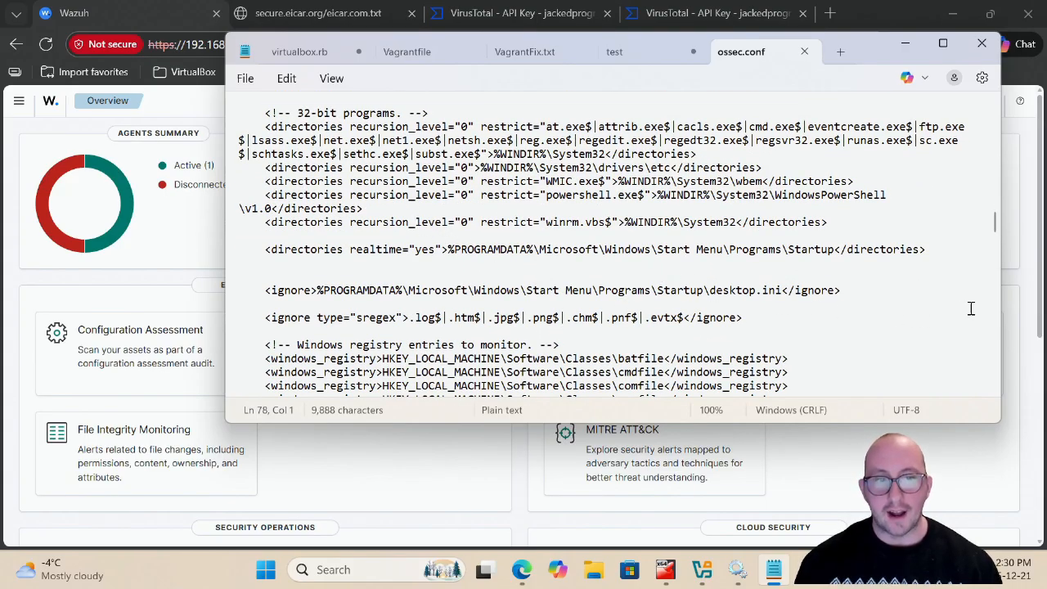
left_click_drag(931, 249, 264, 252)
key("ctrl+c")
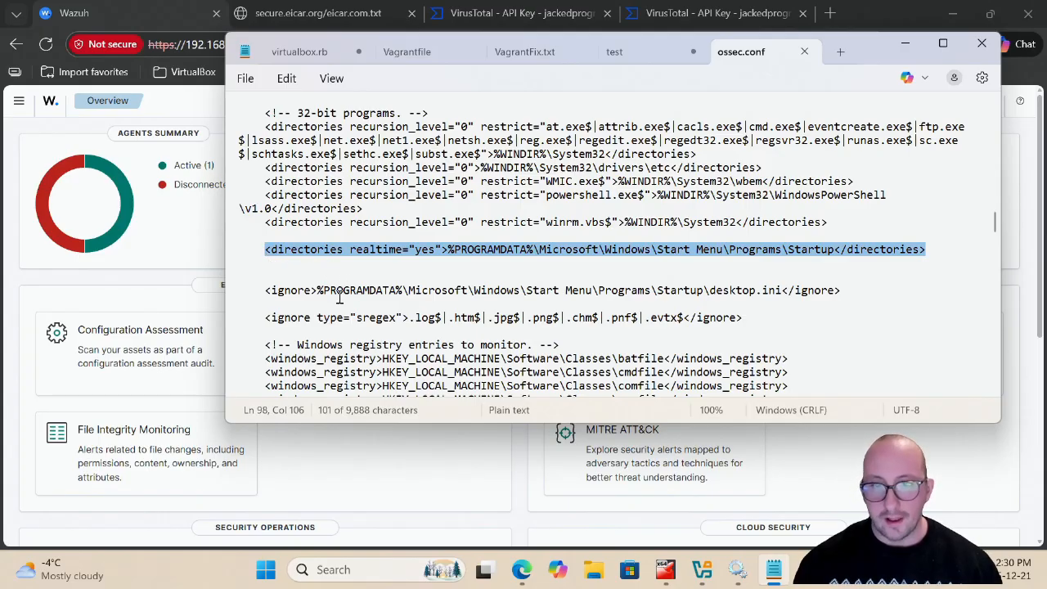
left_click(778, 261)
key("ctrl+v")
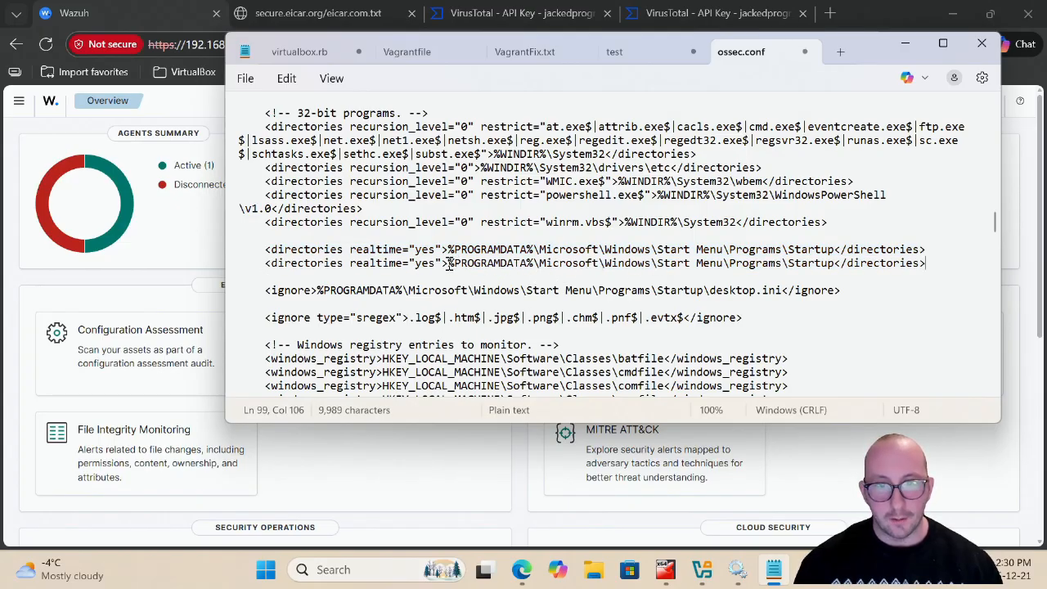
Replace the path in the duplicated realtime directories entry with C:\Users\JackedProgrammer\Downloads.
left_click_drag(448, 262, 835, 274)
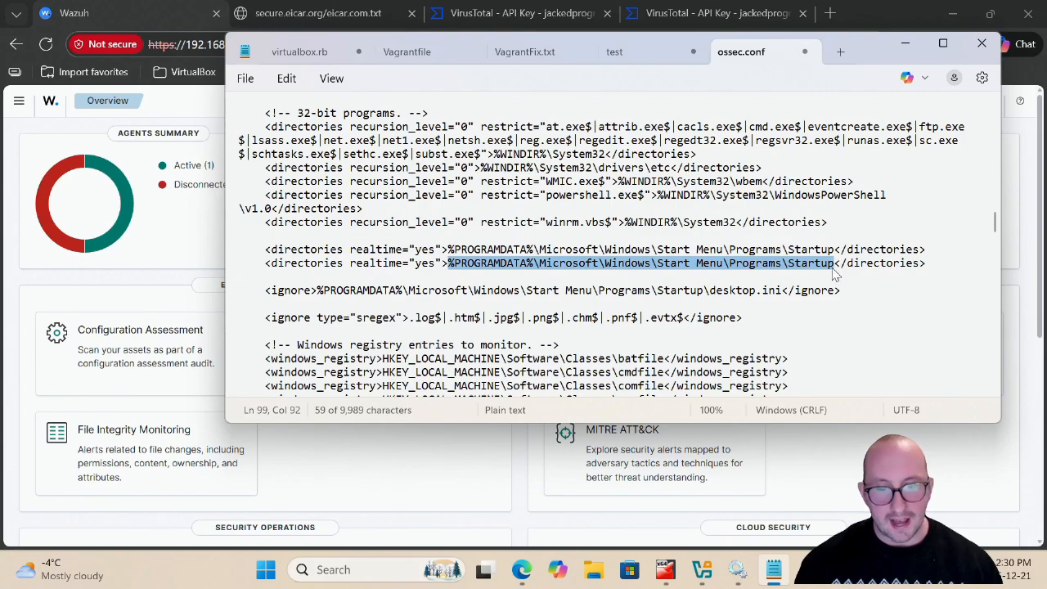
key("Delete")
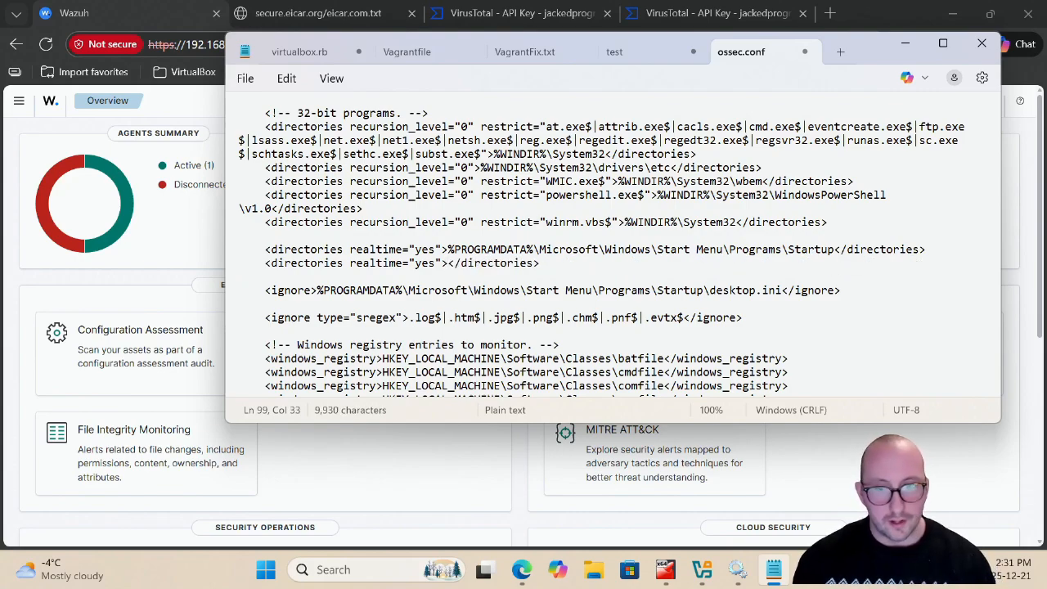
type("C:")
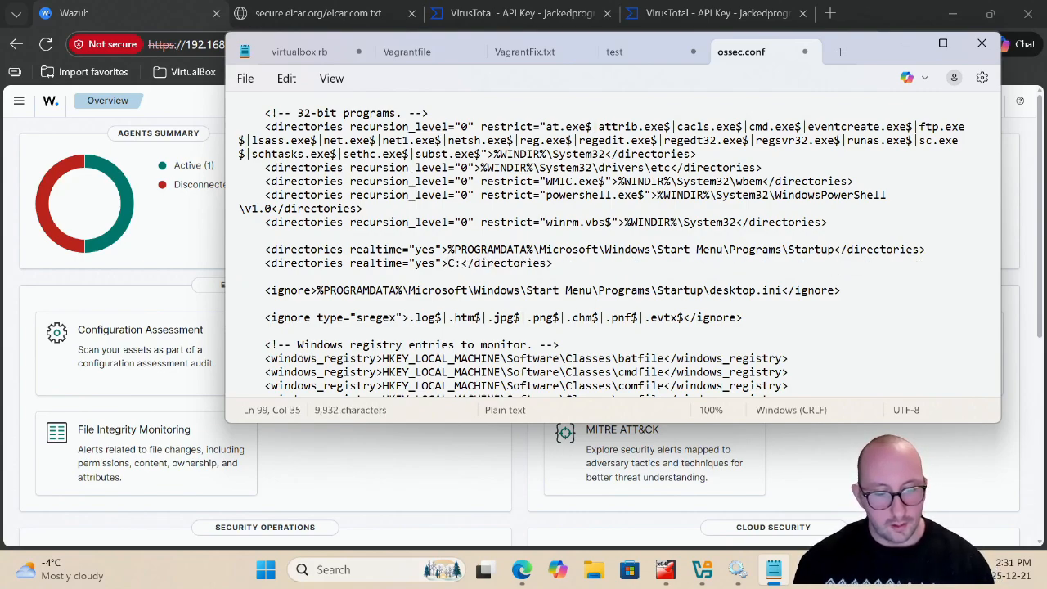
type("\\")
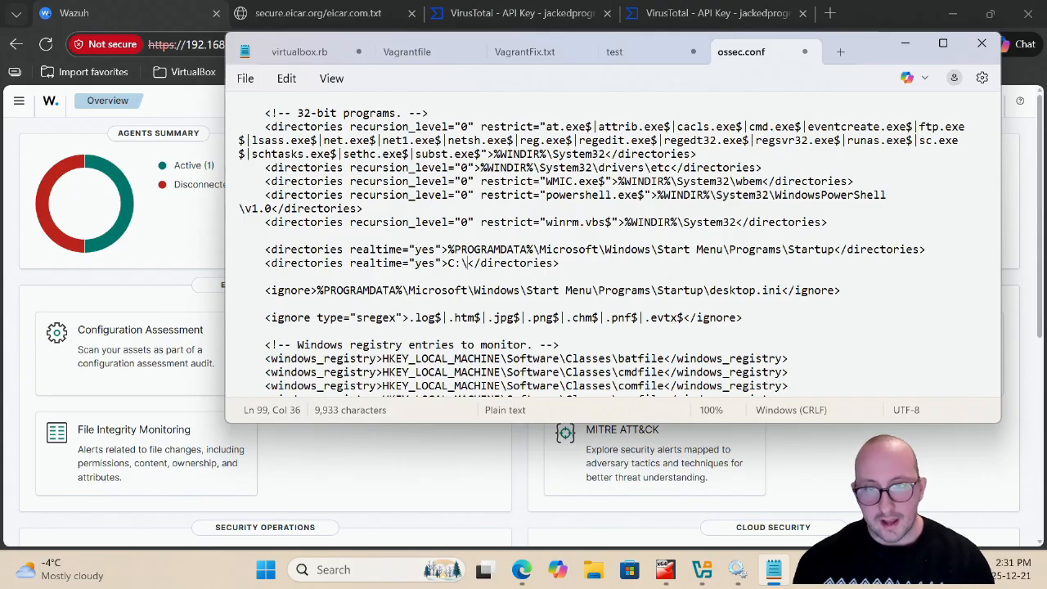
type("Users\\")
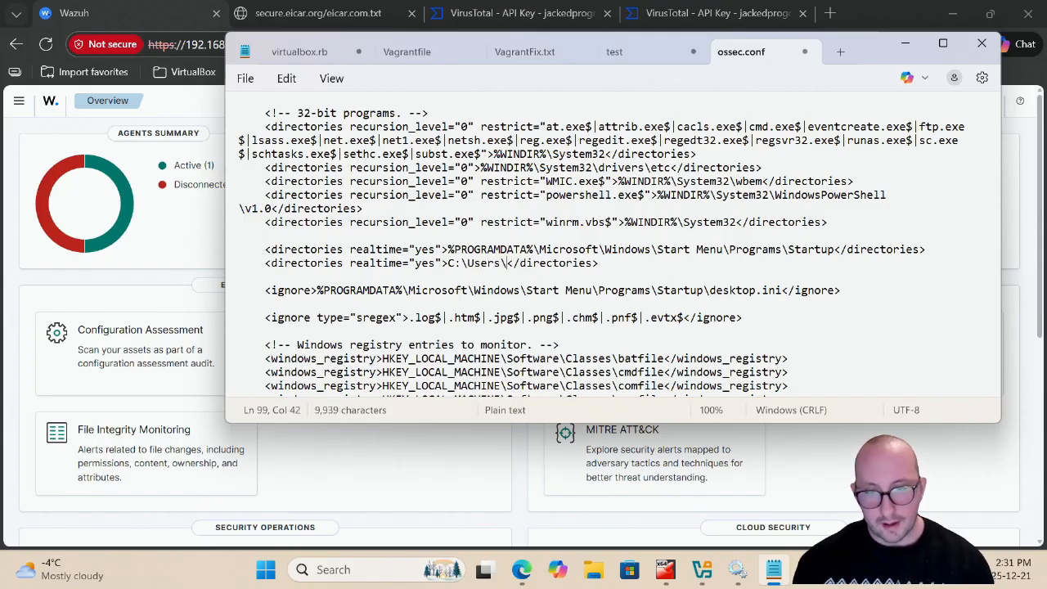
type("Jacked")
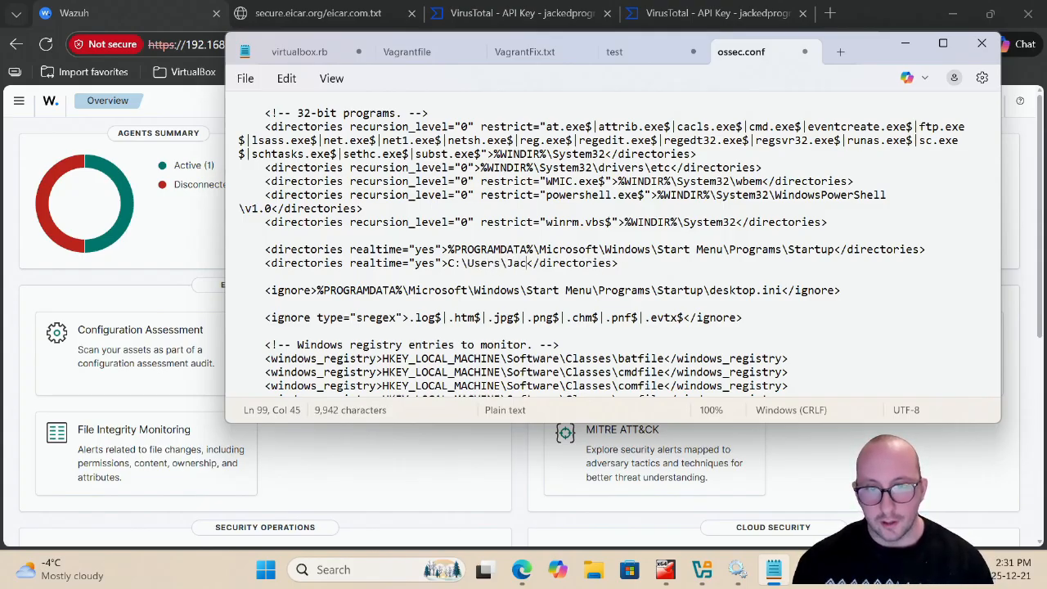
type("Prog")
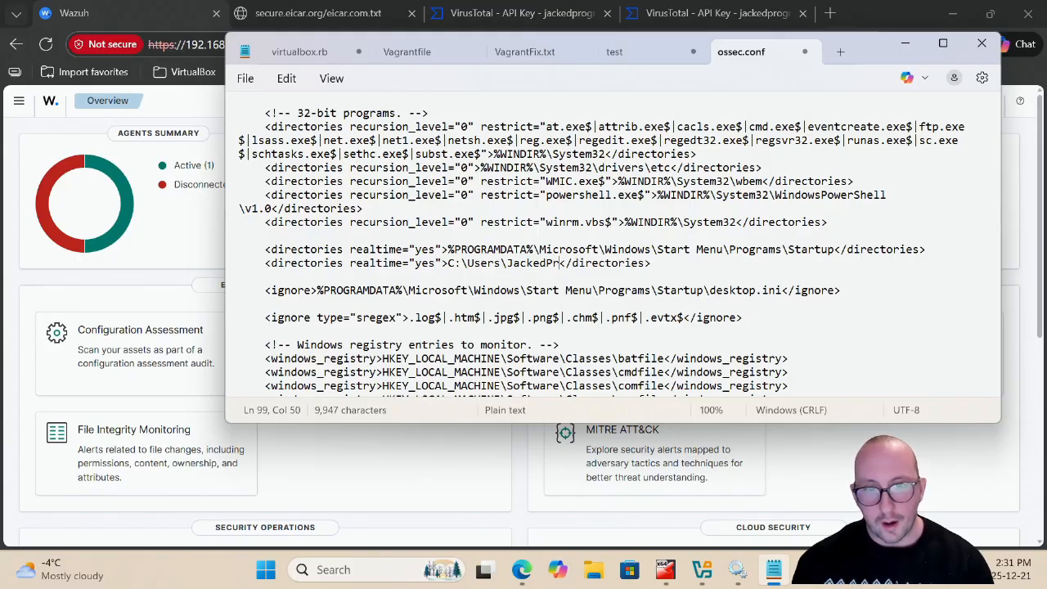
type("ramm")
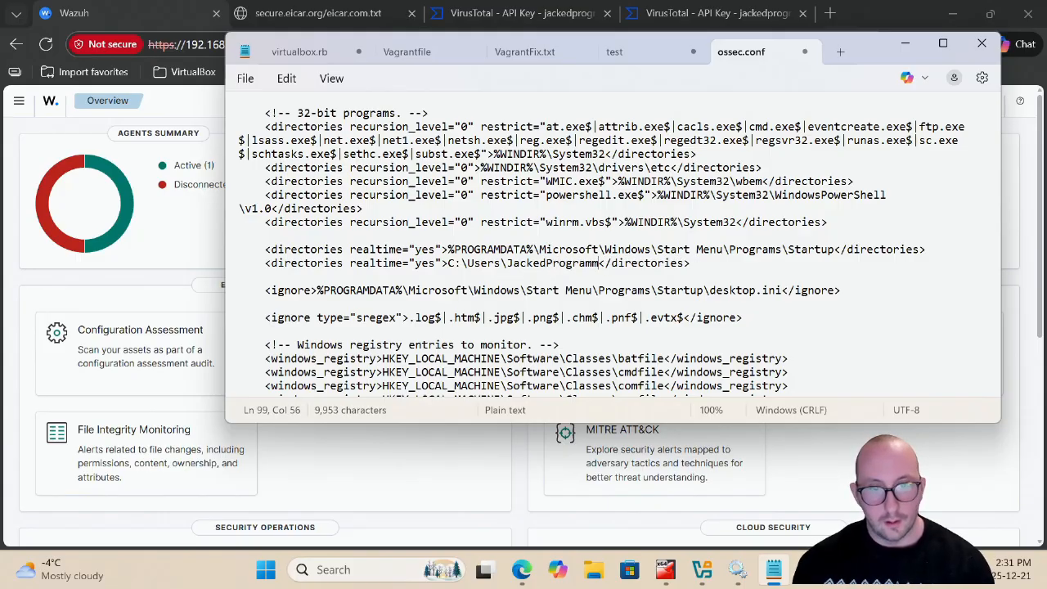
type("er\\")
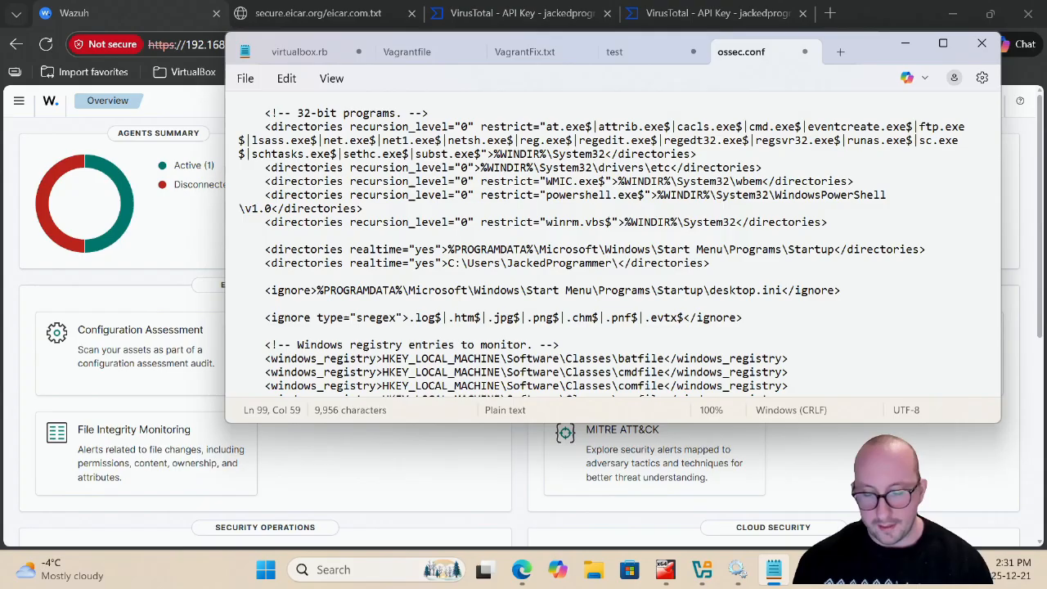
type("Downloads")
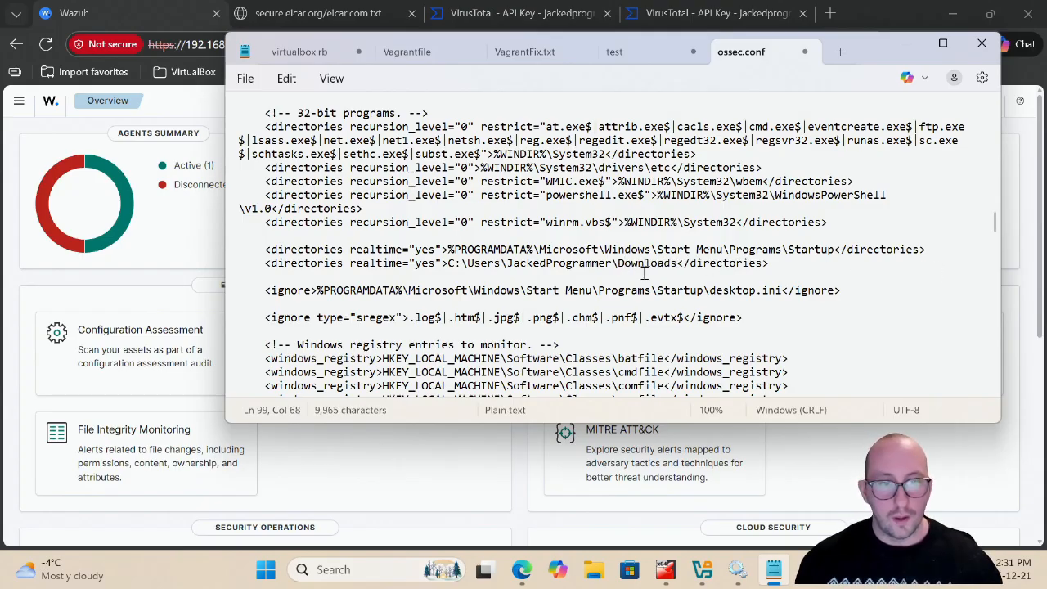
Copy the new Downloads path from ossec.conf and open it in File Explorer to check that the folder exists.
left_click_drag(677, 263, 449, 263)
key("ctrl+c")
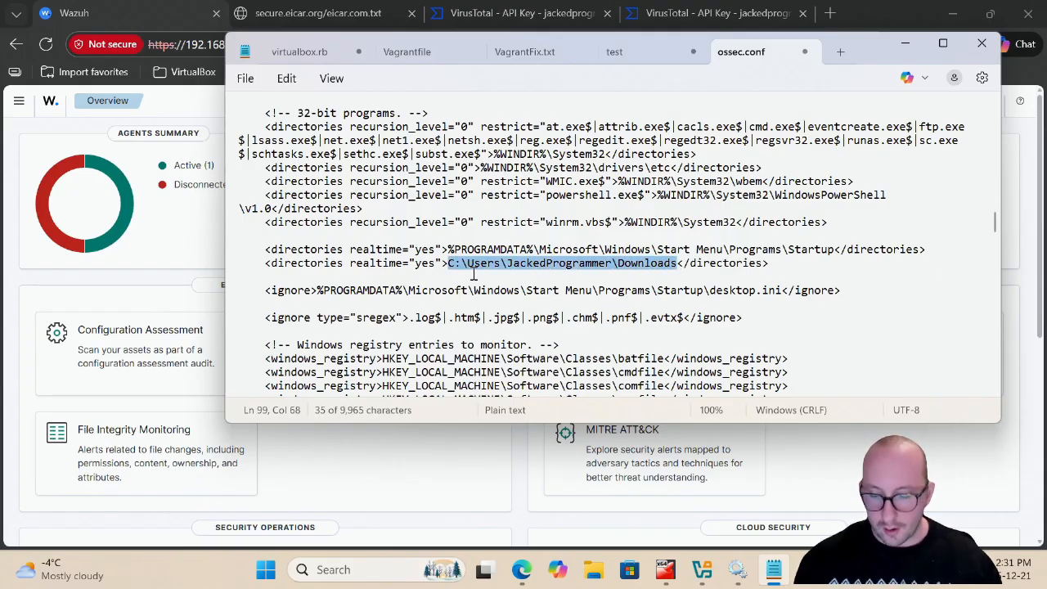
left_click(594, 570)
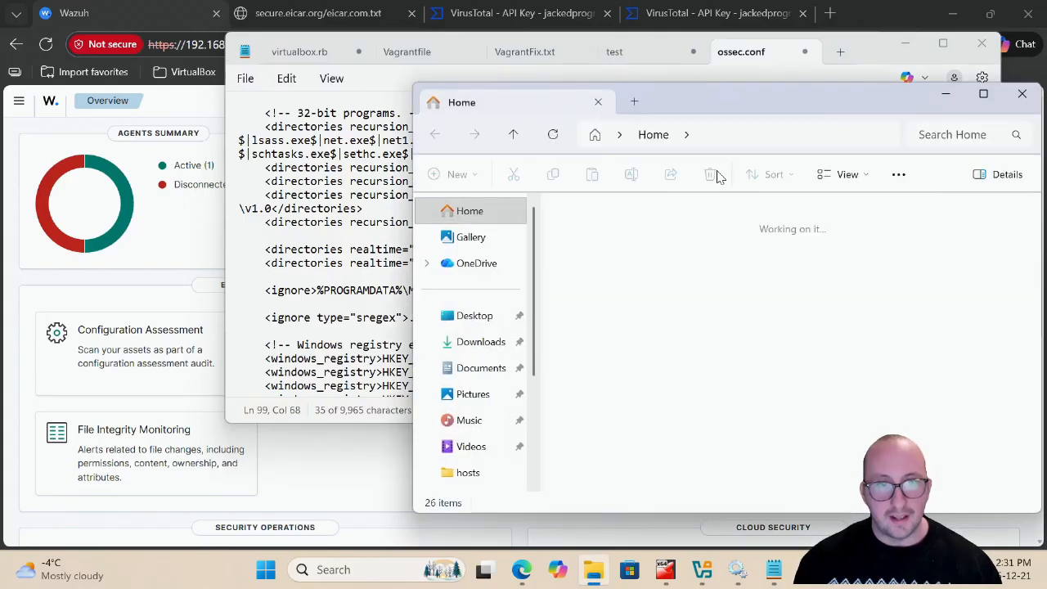
left_click(743, 134)
key("ctrl+v")
key("Return")
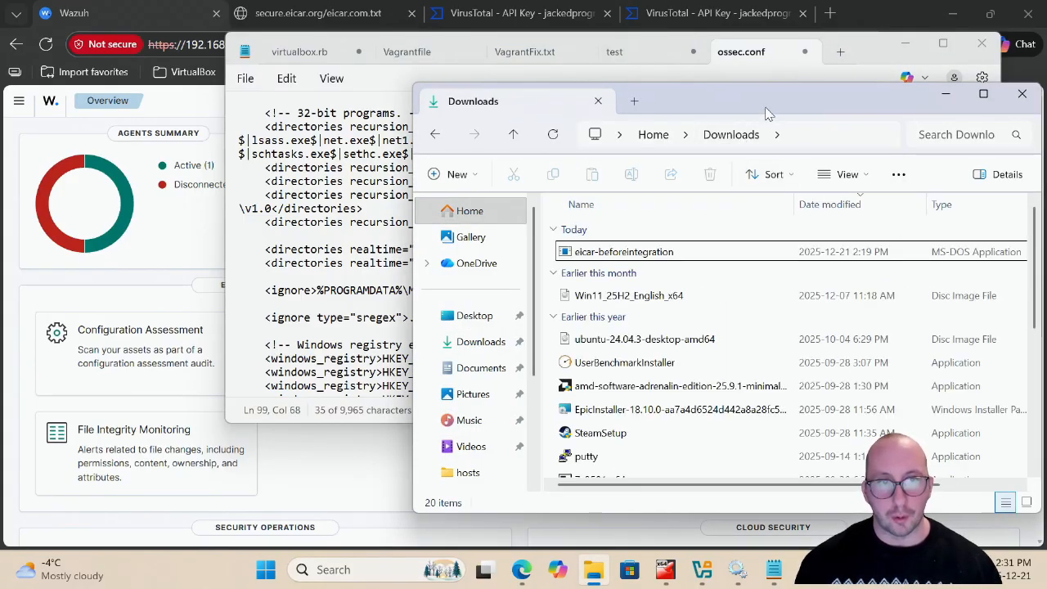
left_click_drag(767, 113, 908, 204)
Return to ossec.conf in Notepad, save the file and close the editor.
left_click(527, 272)
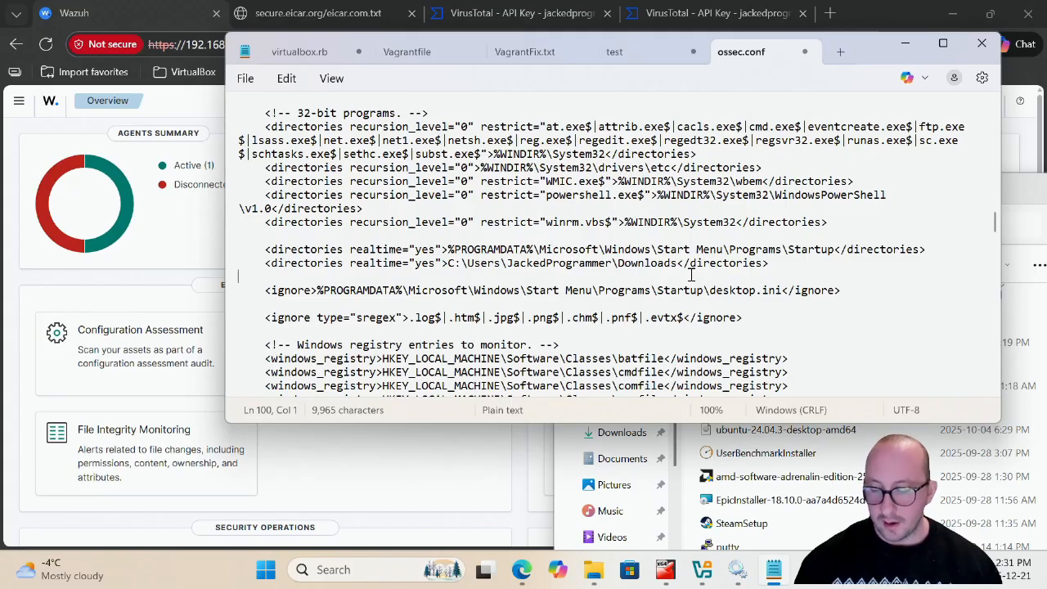
key("ctrl+s")
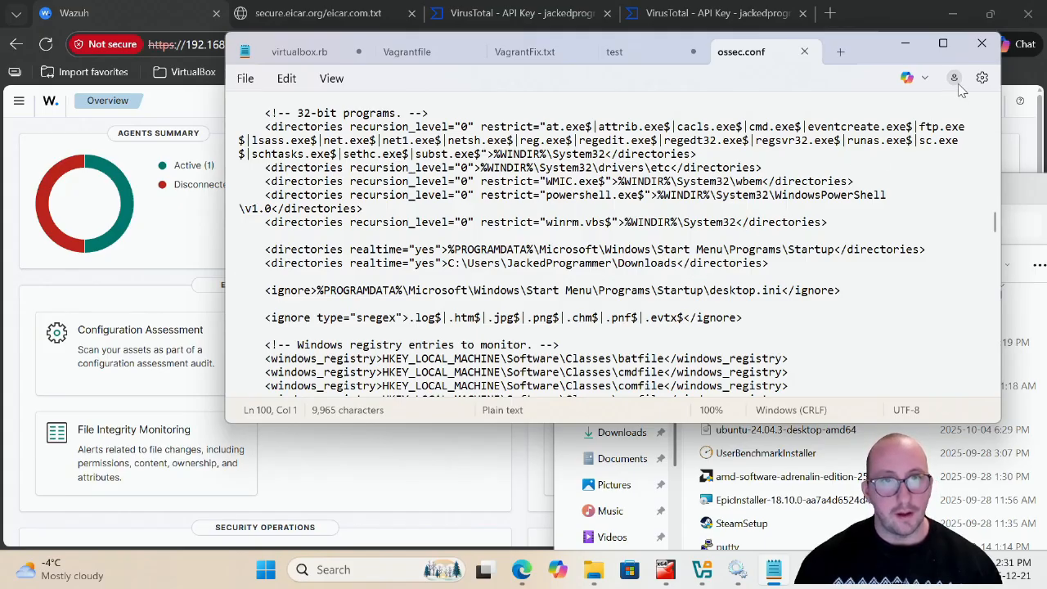
left_click(983, 44)
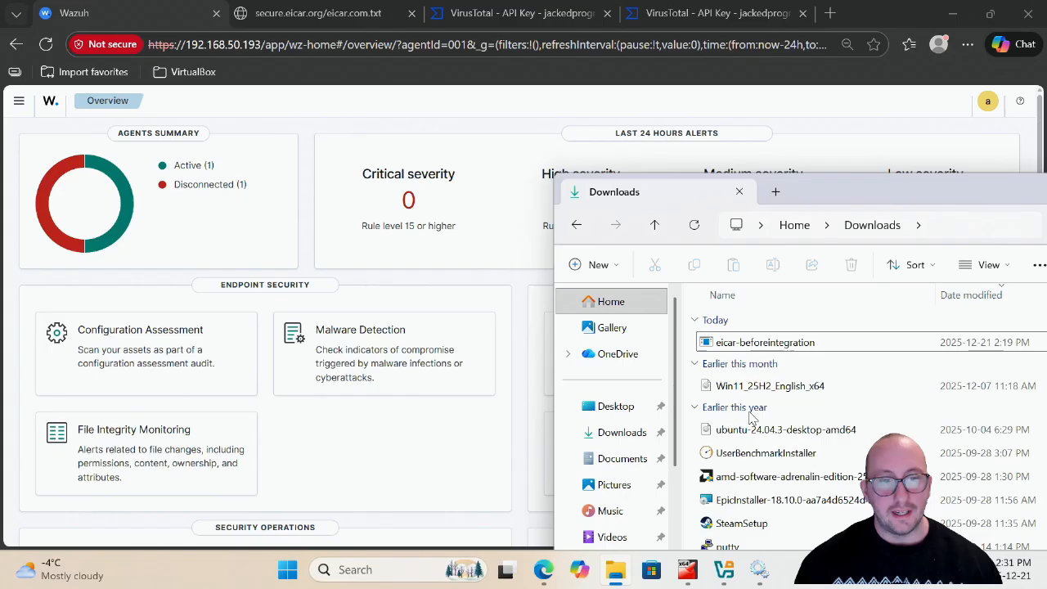
Switch to Services and restart the Wazuh service, then reload the Wazuh overview page in the browser.
mouse_move(760, 576)
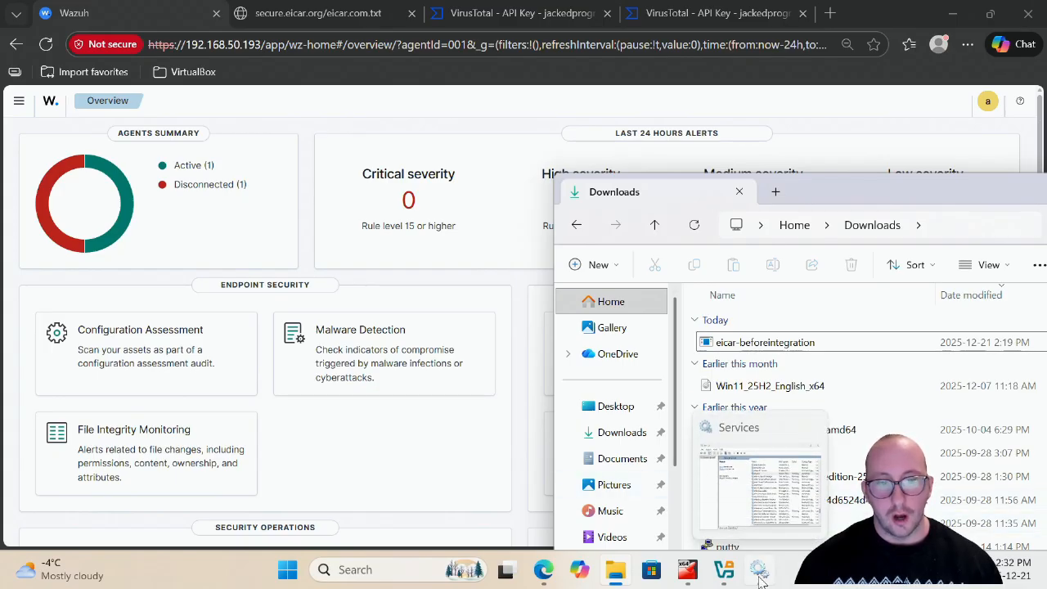
left_click(760, 577)
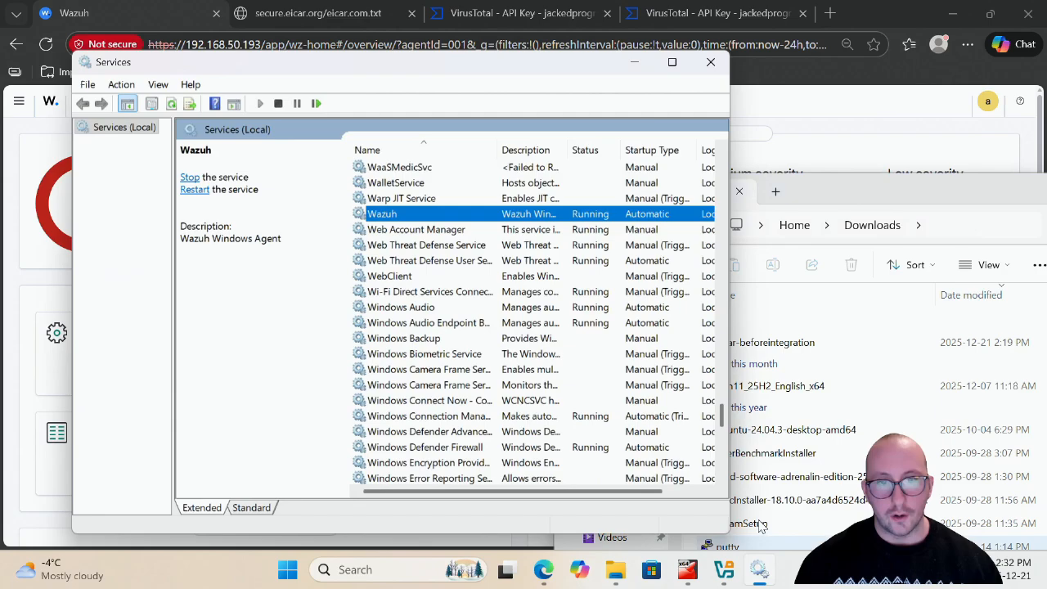
right_click(396, 215)
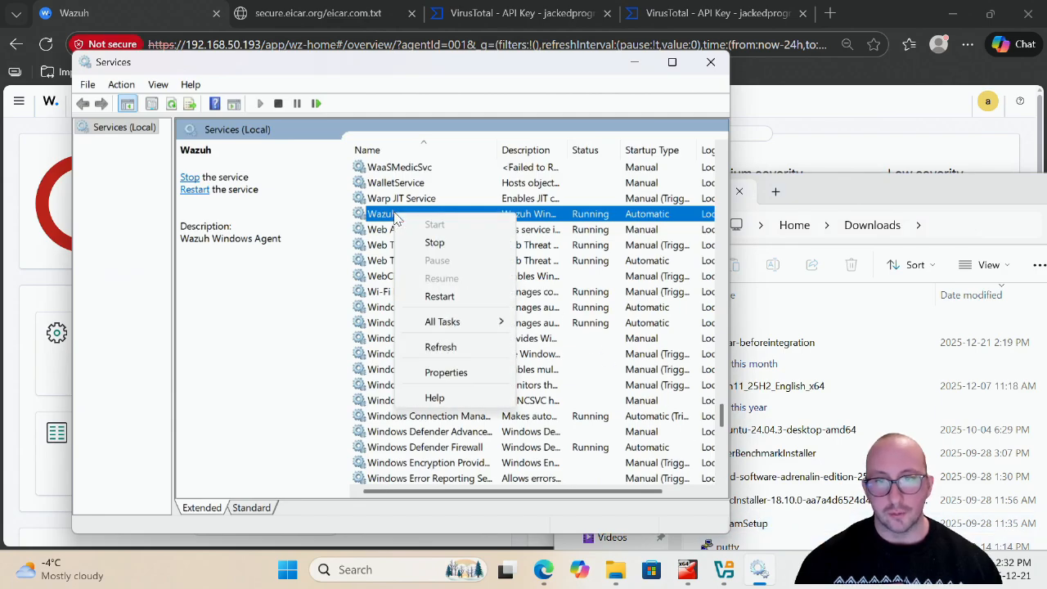
left_click(458, 299)
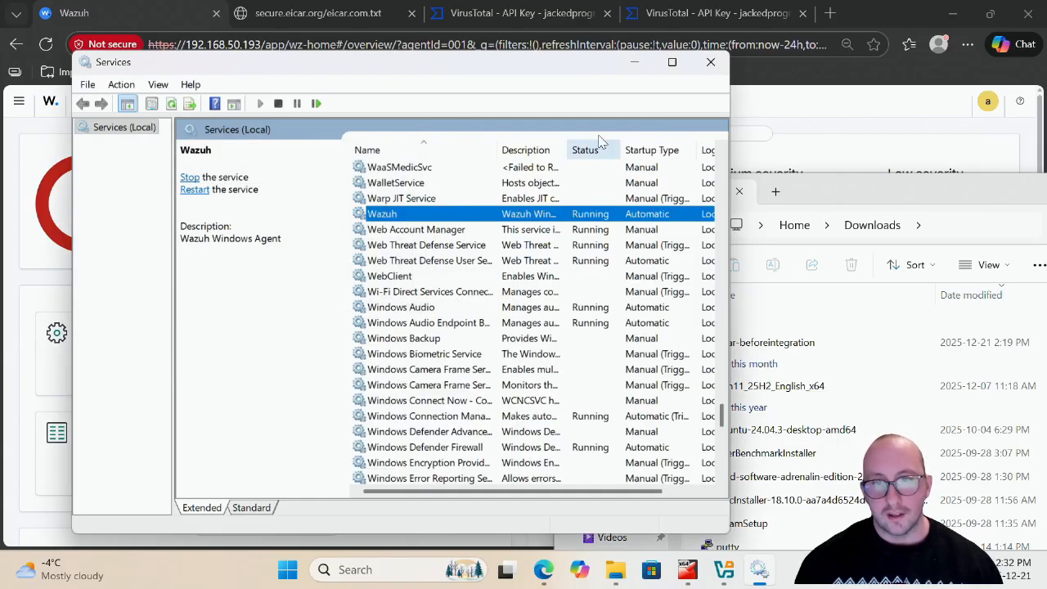
left_click(635, 63)
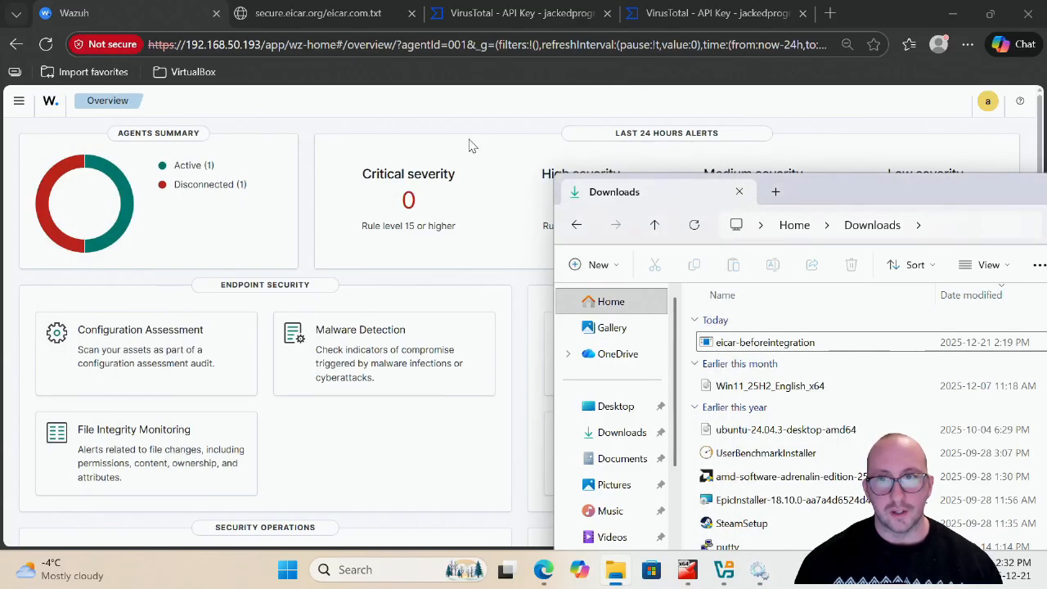
left_click(524, 119)
left_click(45, 46)
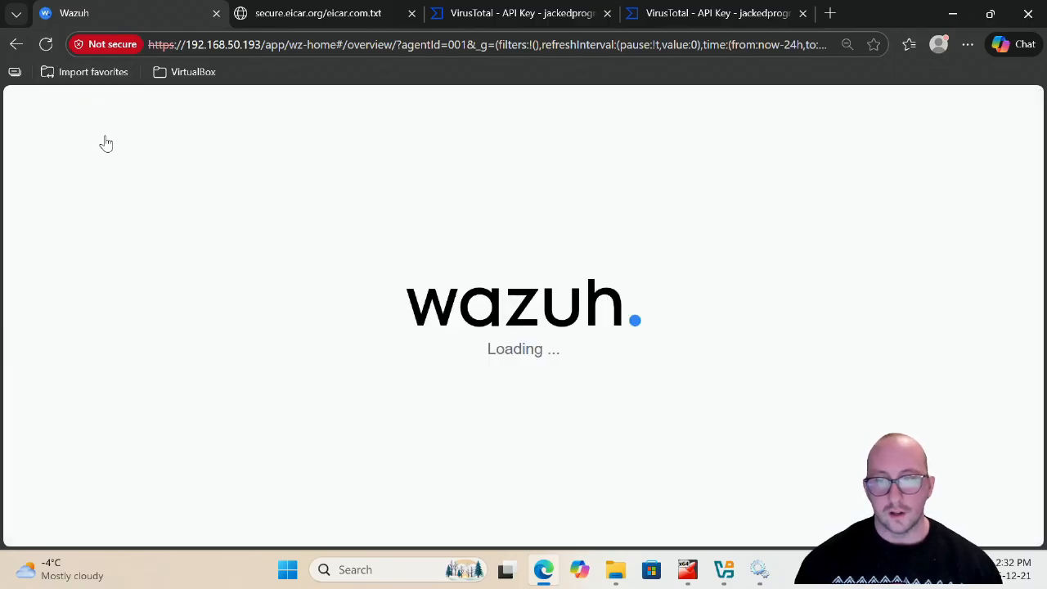
Start saving the secure.eicar.org/eicar.com.txt page to the Downloads folder with the file type set to All files.
left_click(327, 18)
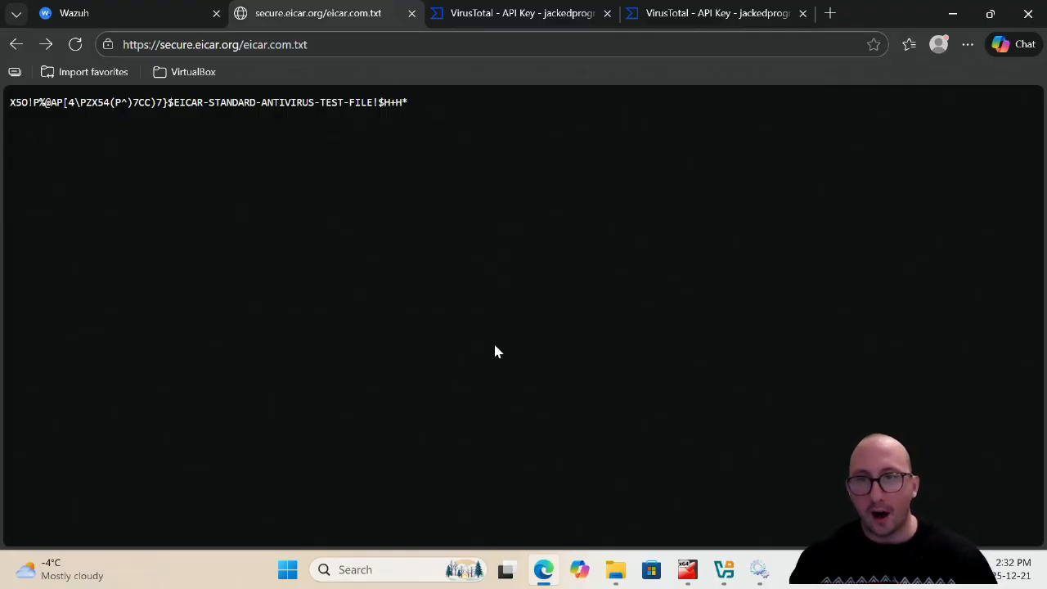
right_click(384, 175)
left_click(413, 269)
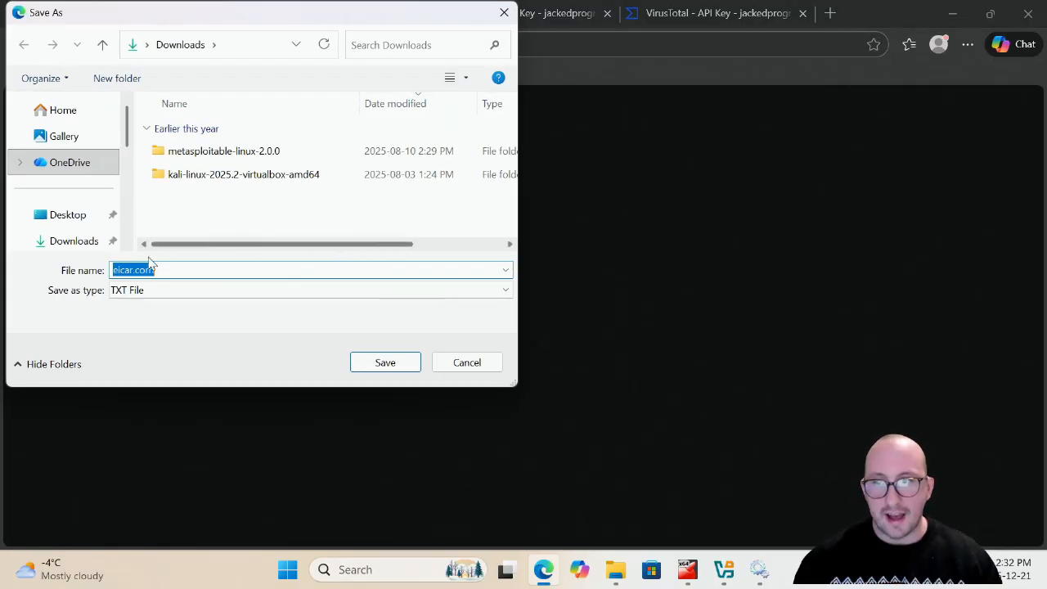
left_click(168, 291)
left_click(149, 320)
Name the EICAR test file eicar-youtube.com and save it.
left_click(135, 271)
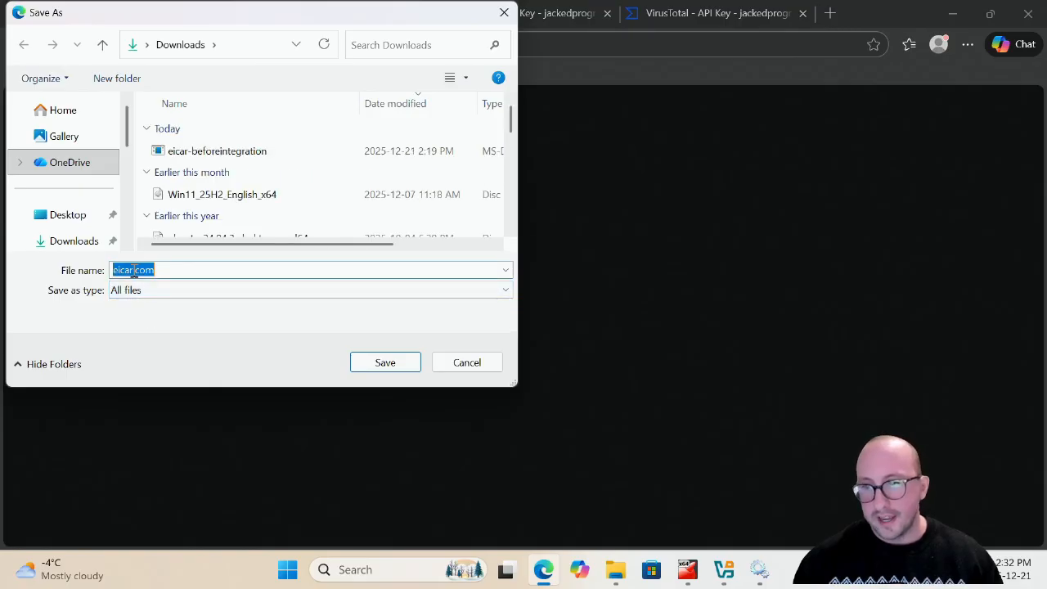
left_click(134, 270)
type("-")
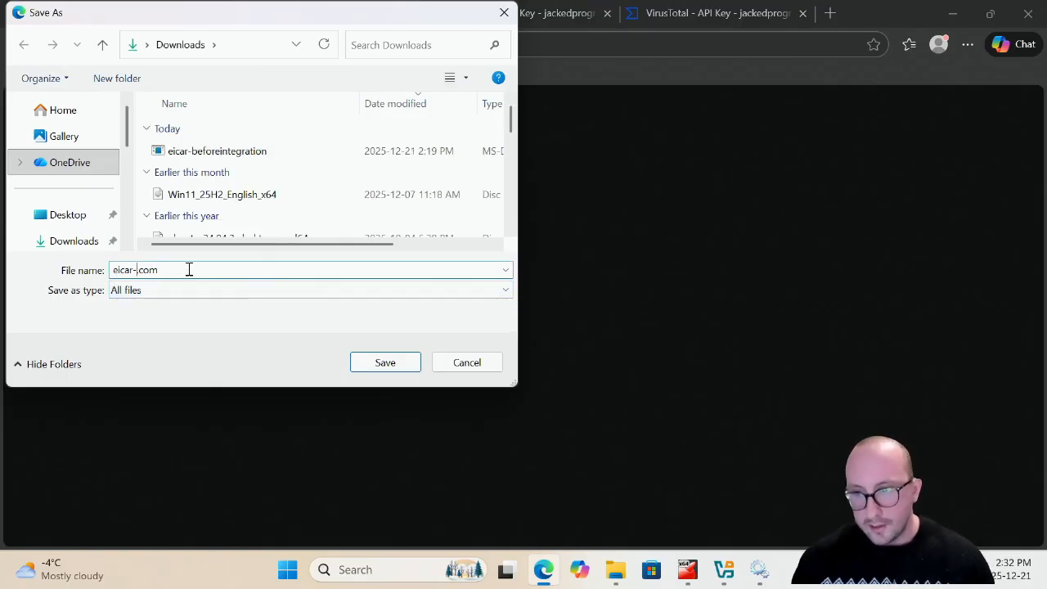
type("yousd")
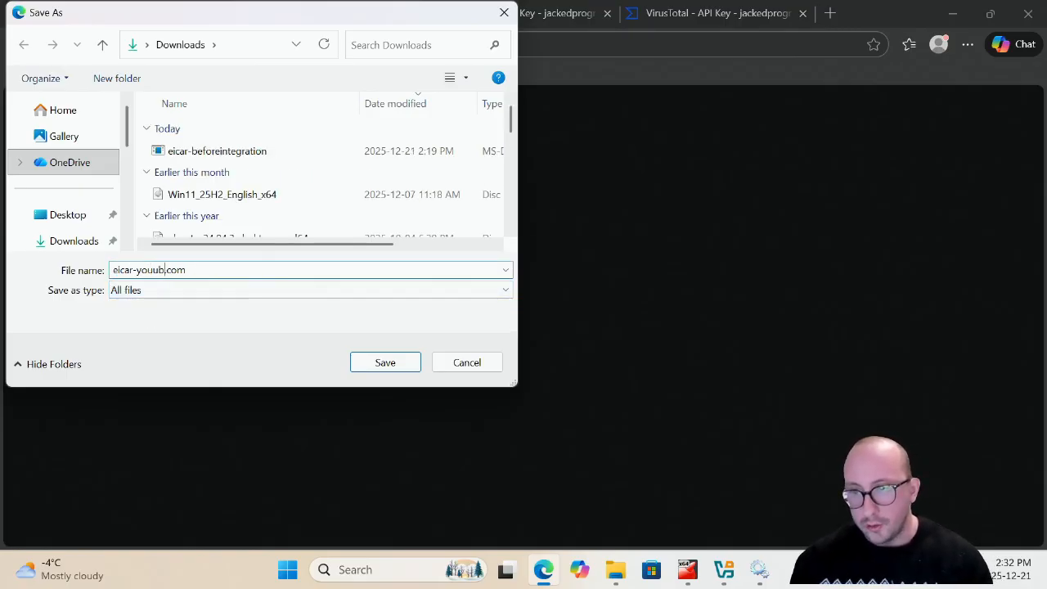
key("BackSpace")
key("BackSpace")
key("BackSpace")
type("utube")
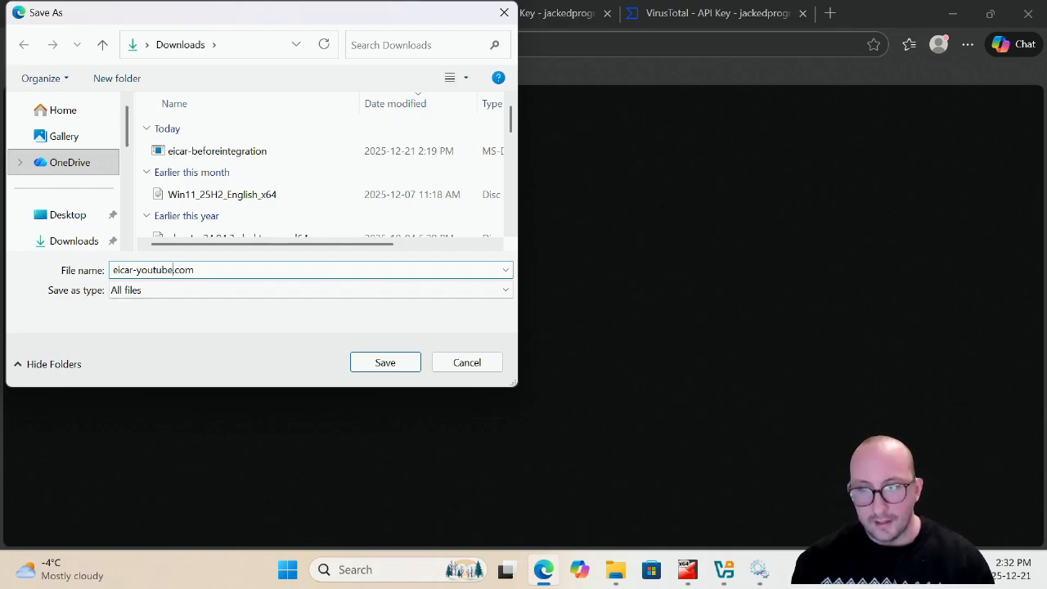
key("Return")
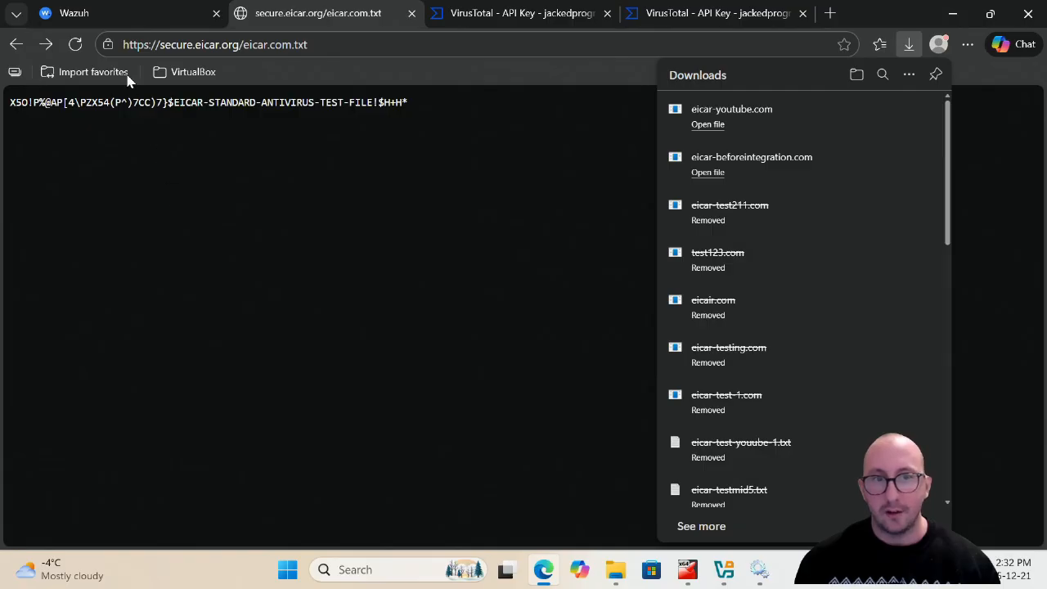
Go back to the Wazuh overview and reload it repeatedly to check the last 24 hours alert counts.
left_click(103, 15)
left_click(44, 47)
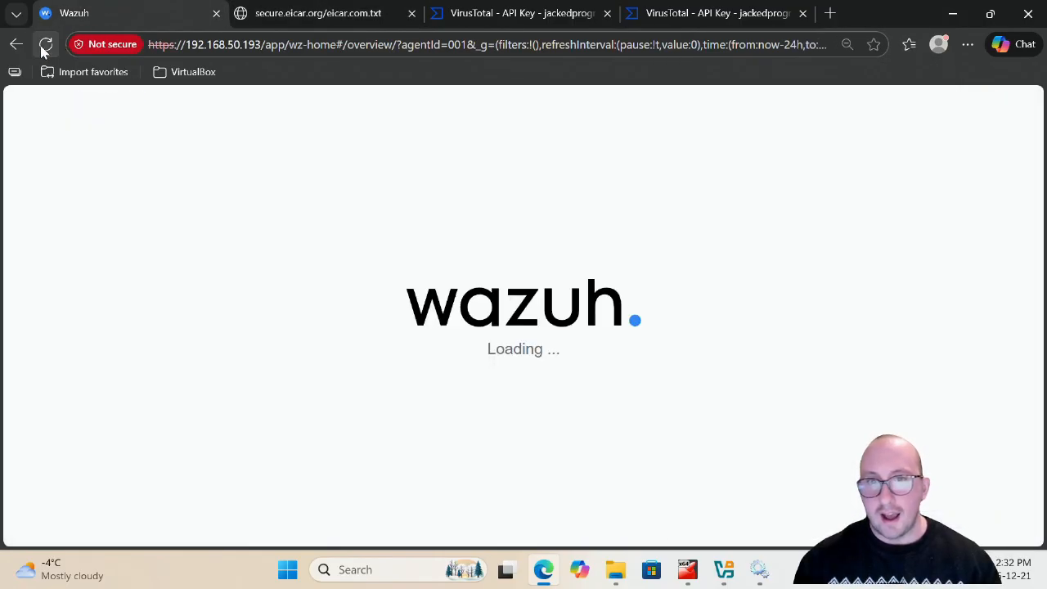
left_click(44, 48)
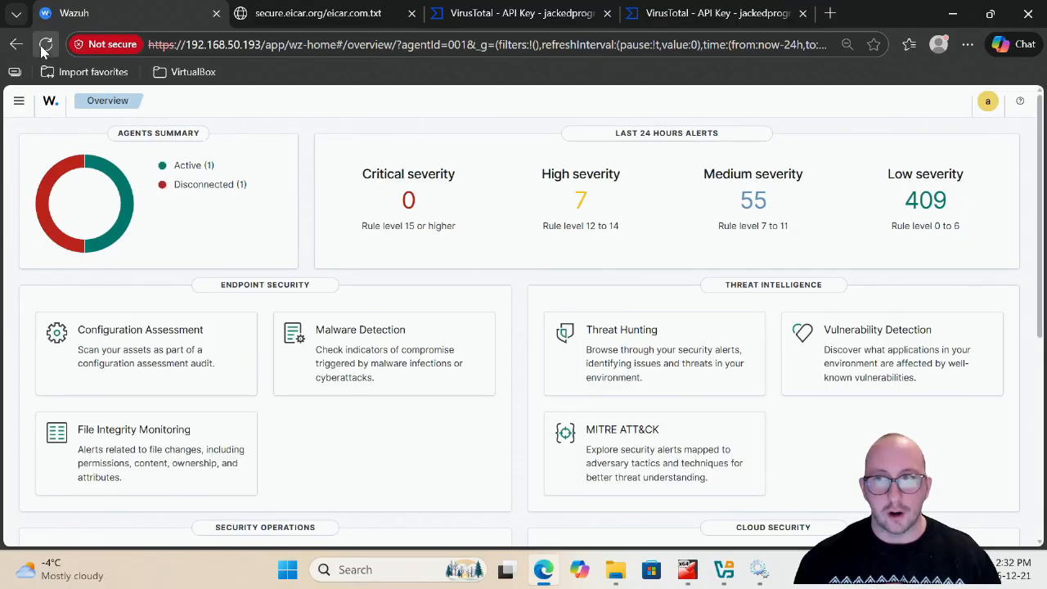
left_click(44, 48)
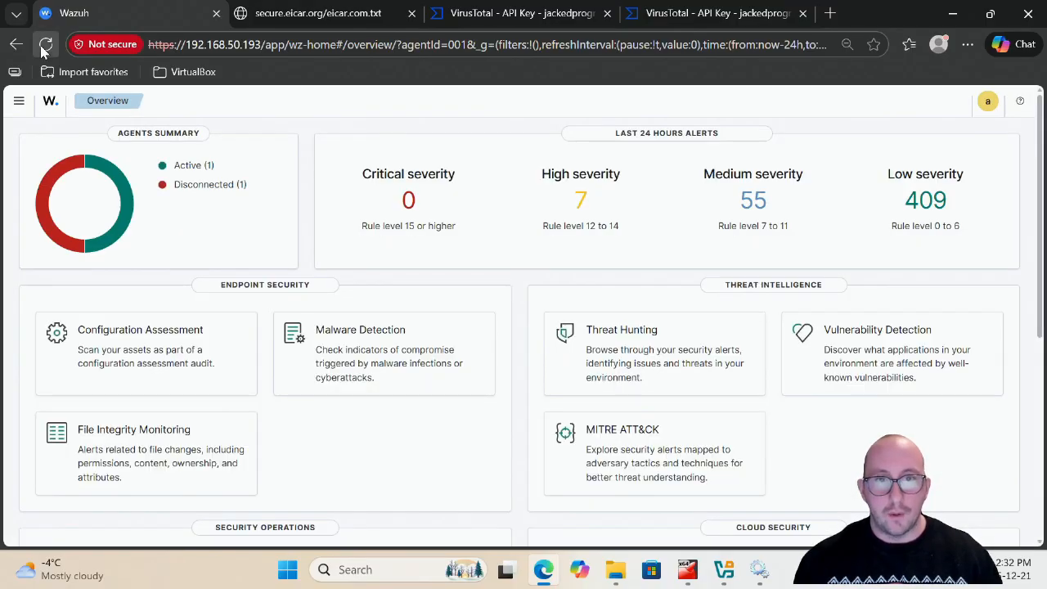
left_click(44, 48)
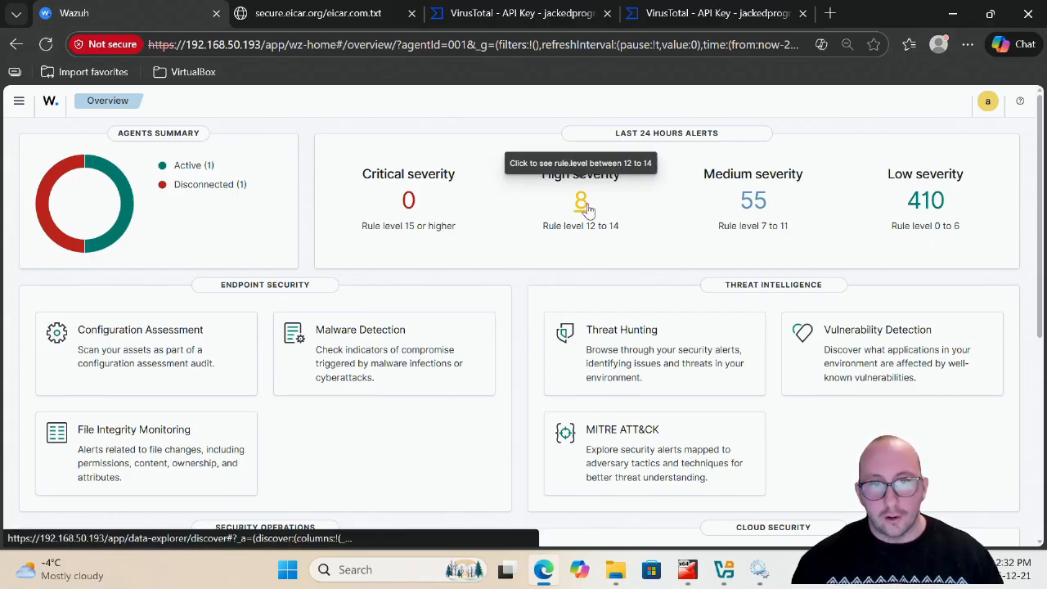
Open the high severity alerts and expand the newest VirusTotal alert, for eicar-youtube.com, to examine its fields.
left_click(583, 206)
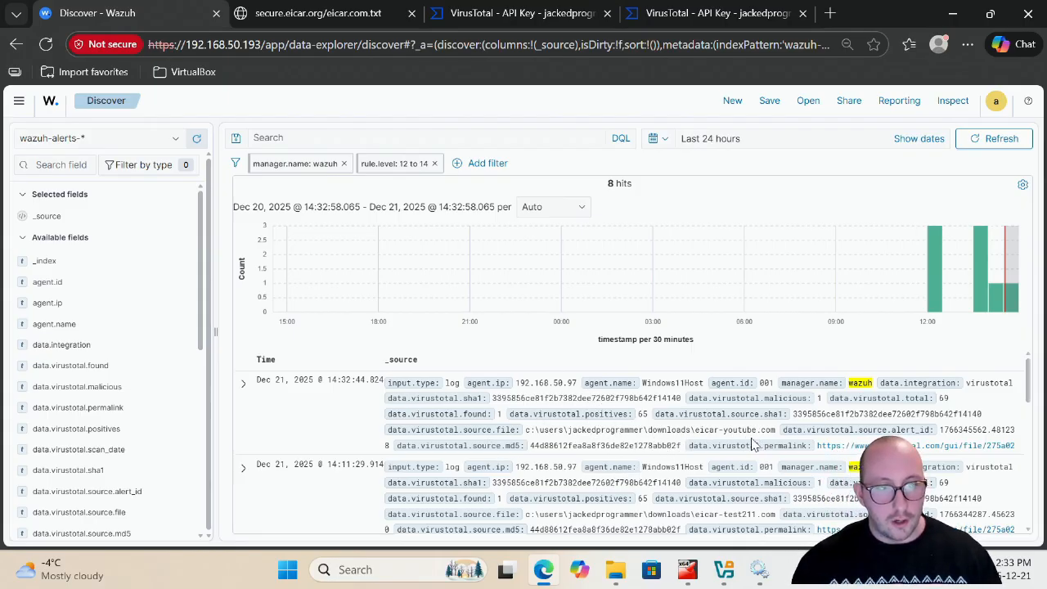
left_click(243, 388)
scroll(398, 409, "down", 3)
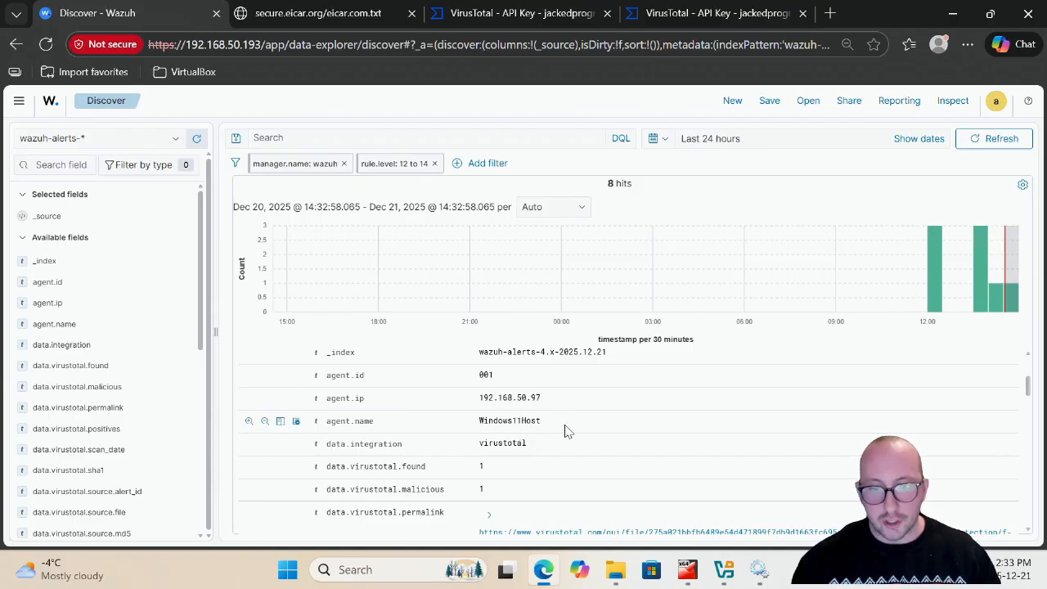
Open the alert's data.virustotal.permalink link in a new tab and look through the VirusTotal detection report.
scroll(570, 429, "down", 1)
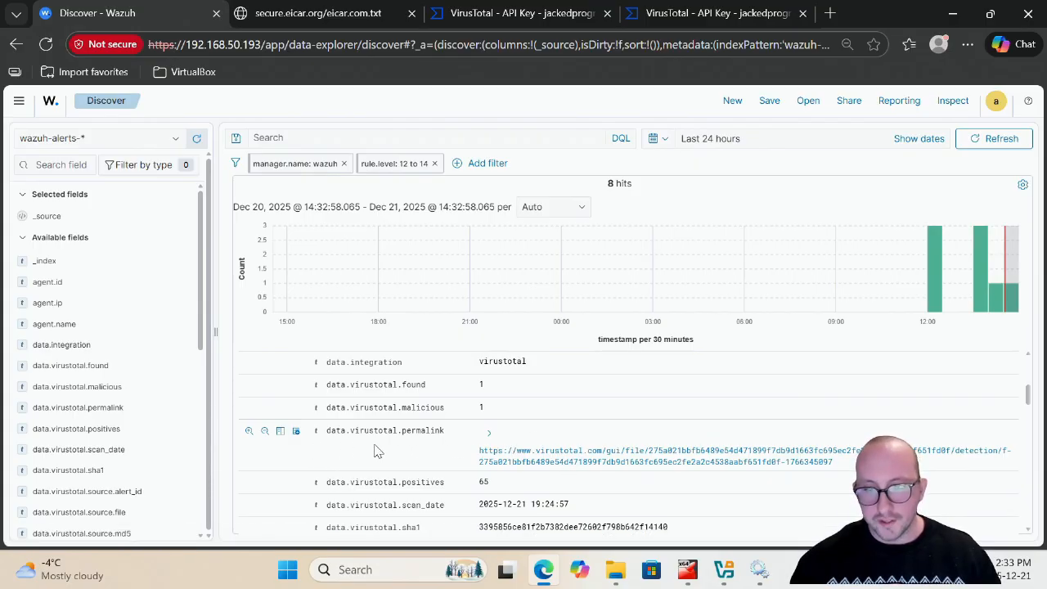
right_click(563, 457)
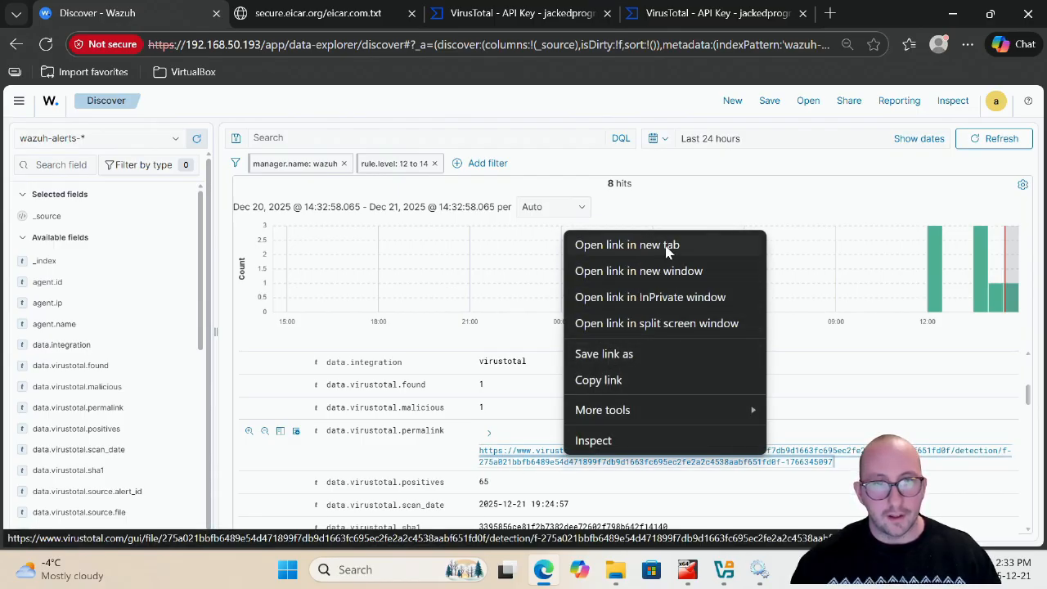
left_click(627, 245)
left_click(264, 14)
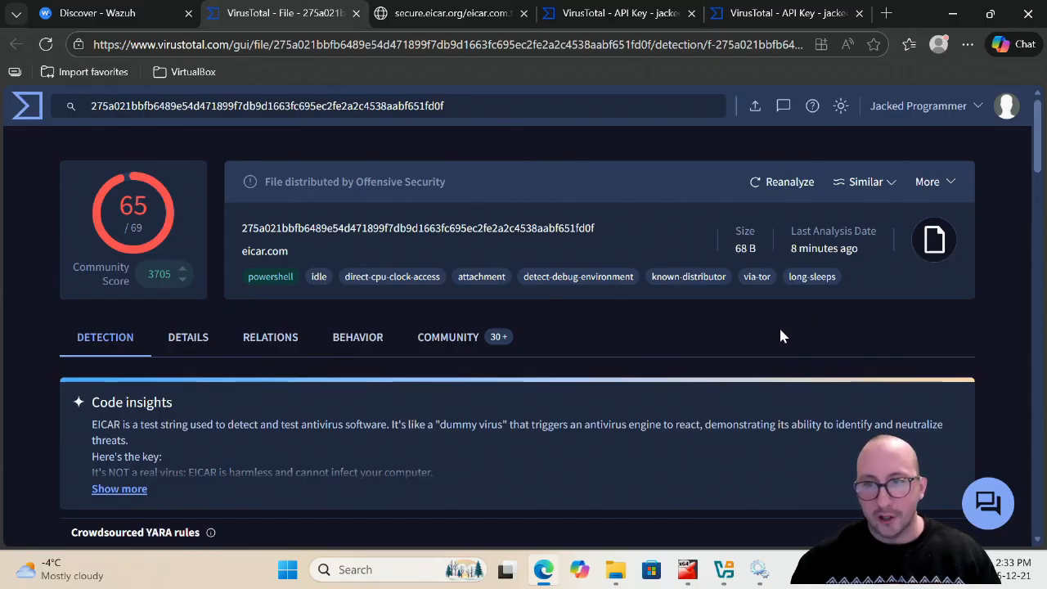
scroll(779, 336, "down", 6)
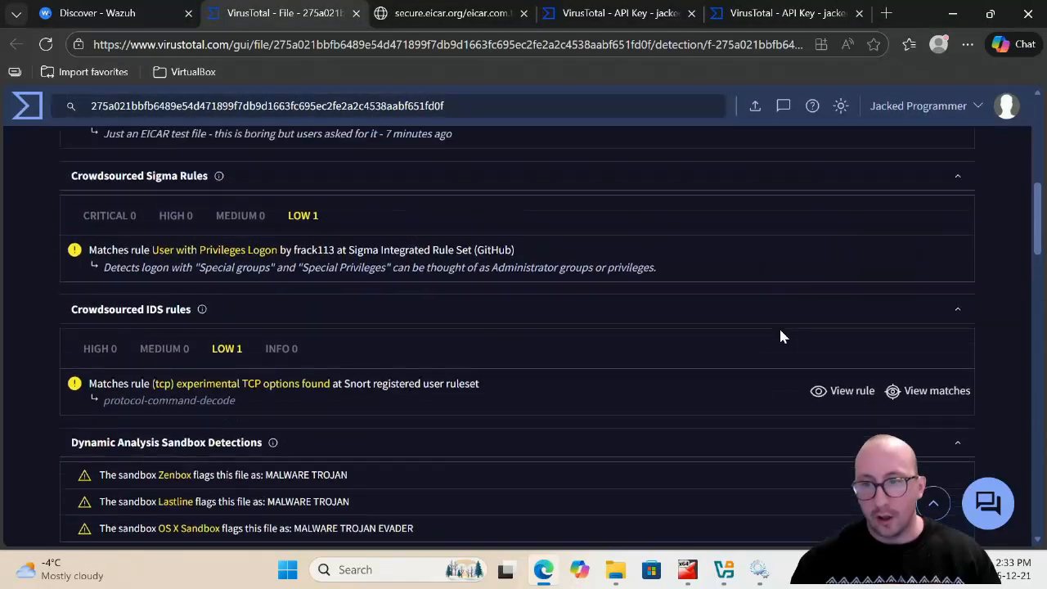
scroll(780, 332, "up", 8)
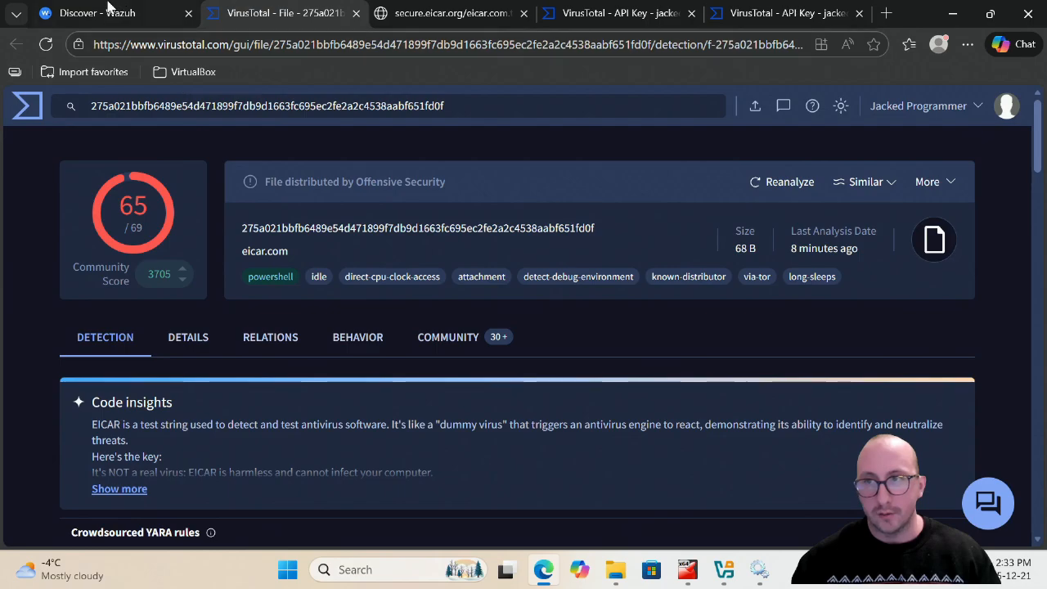
Back in the Wazuh alert, examine the remaining VirusTotal source, rule and MITRE fields, and return to the overview.
left_click(109, 8)
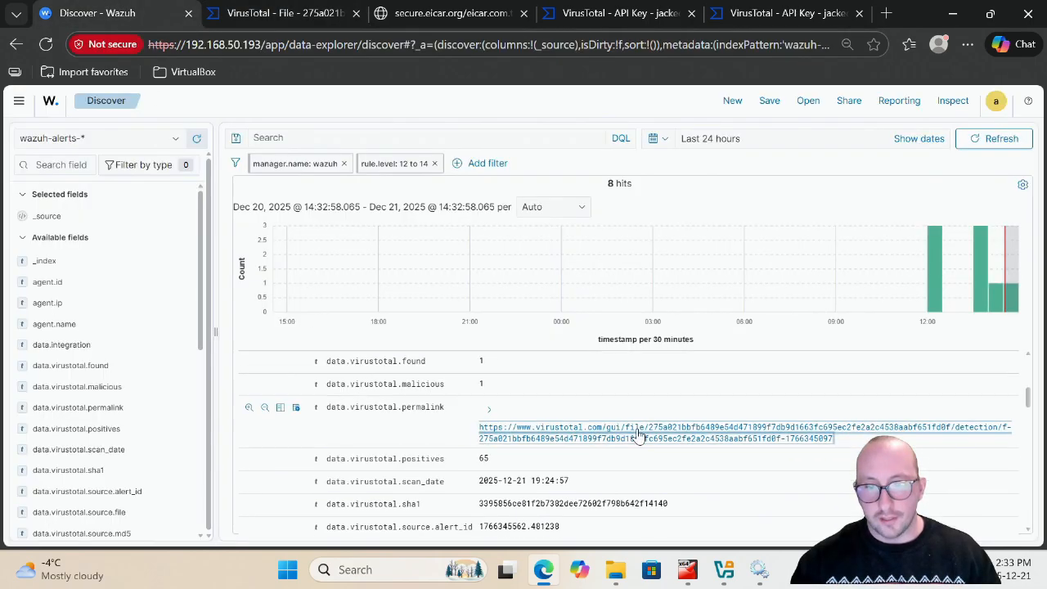
scroll(639, 436, "down", 1)
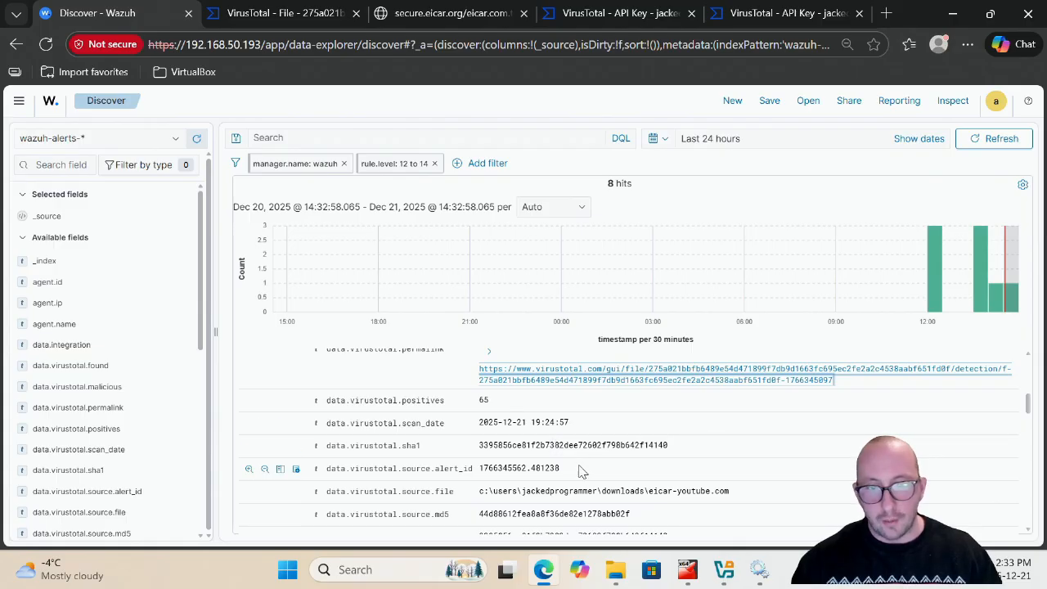
scroll(579, 471, "down", 1)
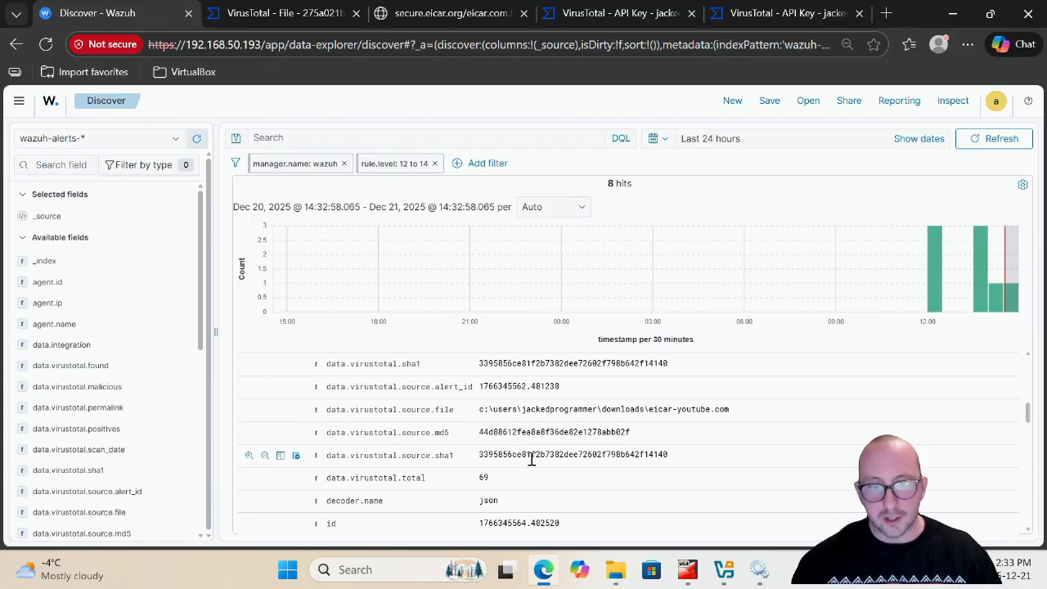
scroll(546, 465, "down", 3)
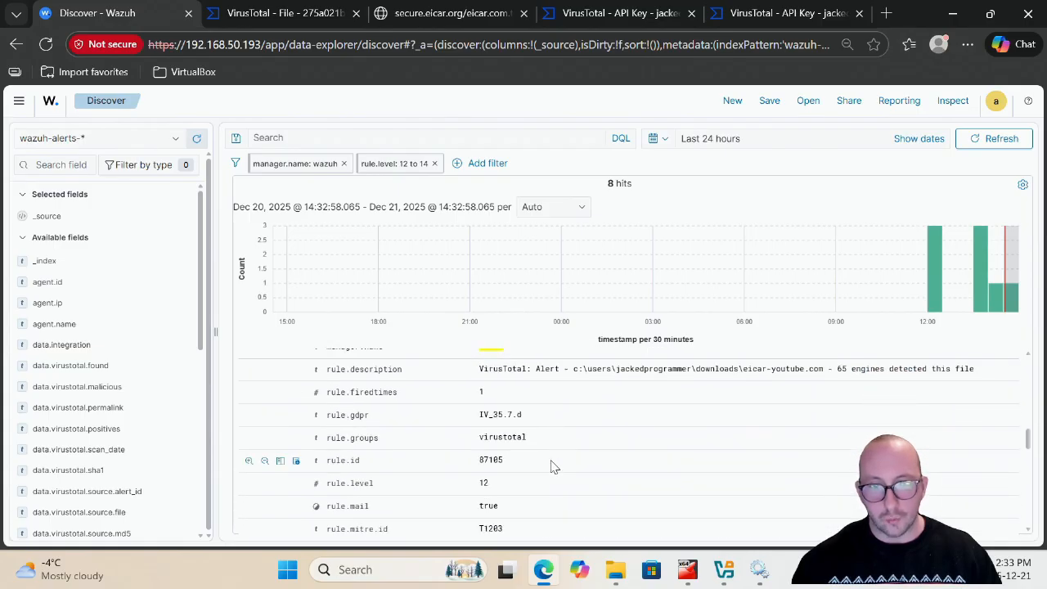
scroll(551, 466, "up", 1)
scroll(554, 451, "down", 3)
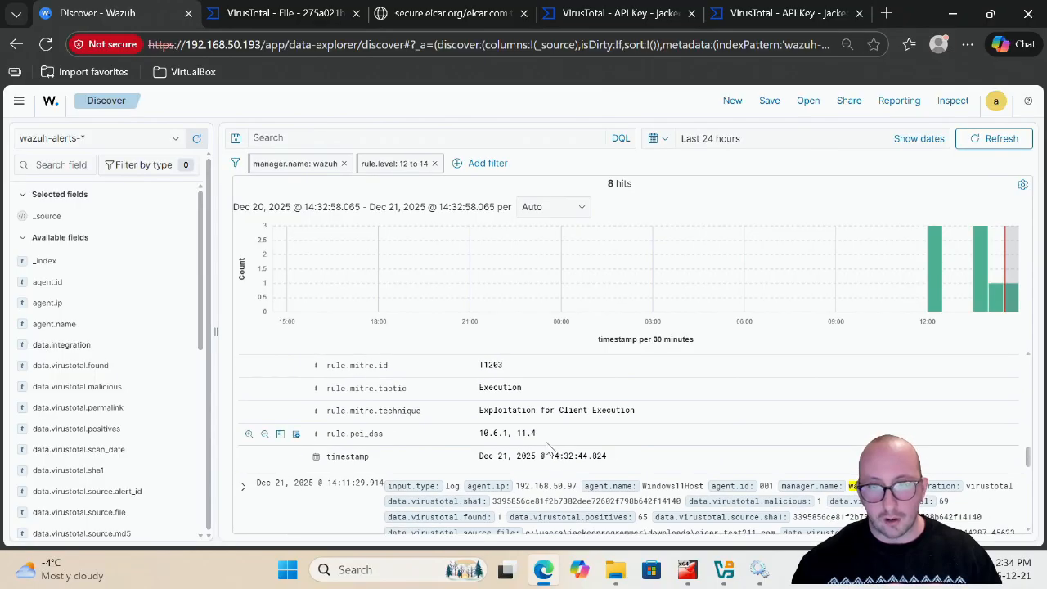
scroll(524, 433, "up", 5)
scroll(528, 435, "up", 5)
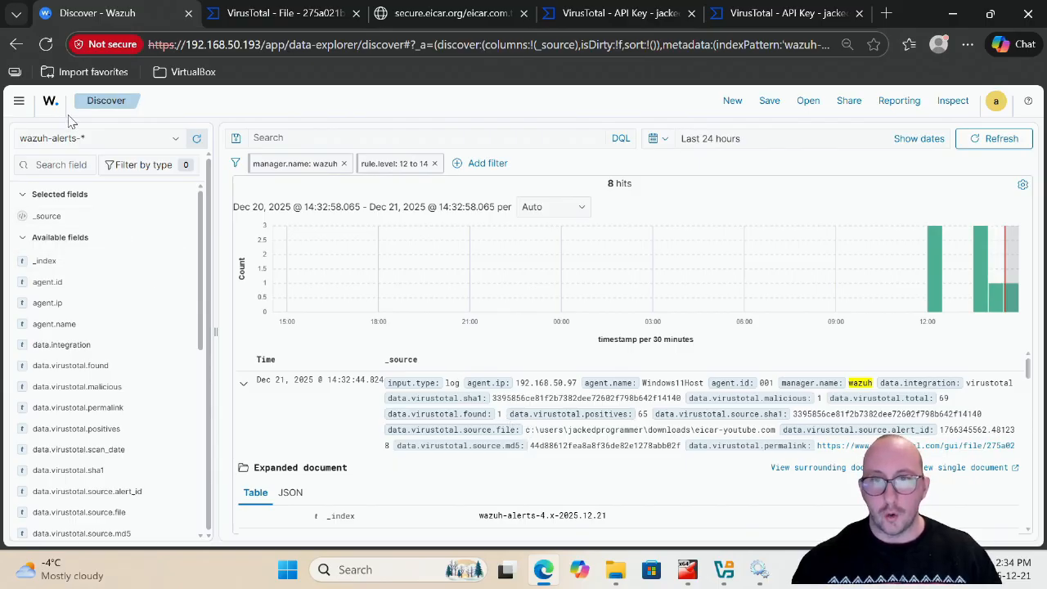
left_click(49, 100)
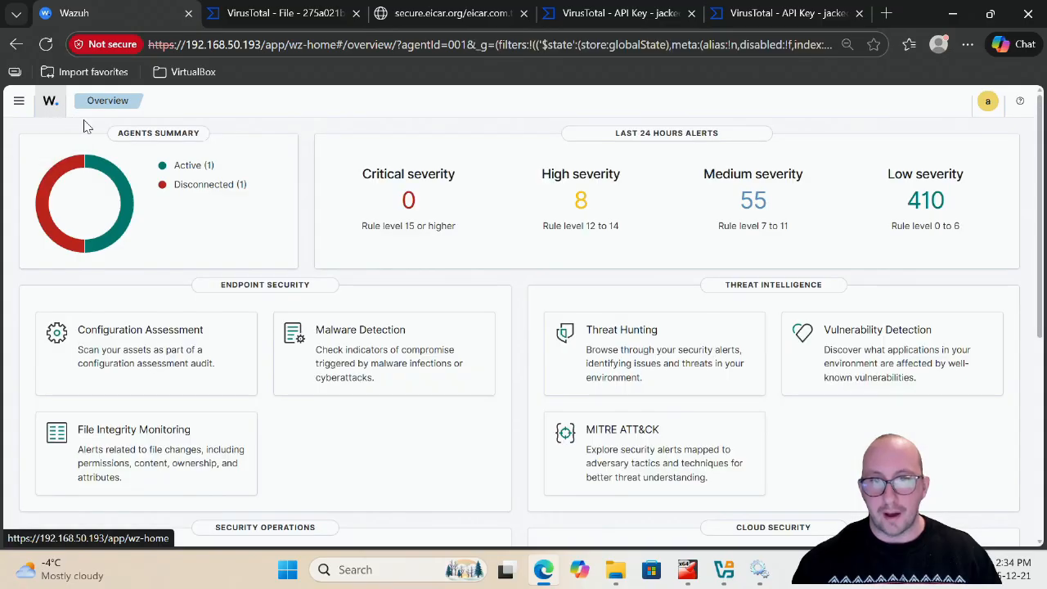